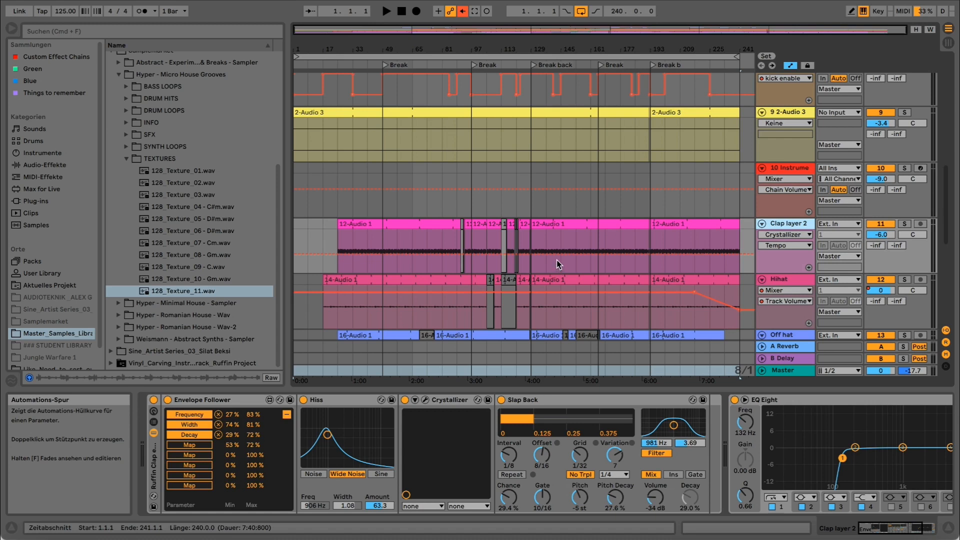
# Solo Clap layer 2 and audition it from bar 49 with the Ruffin Clap enhancer rack bypassed and re-enabled
pyautogui.click(904, 224)
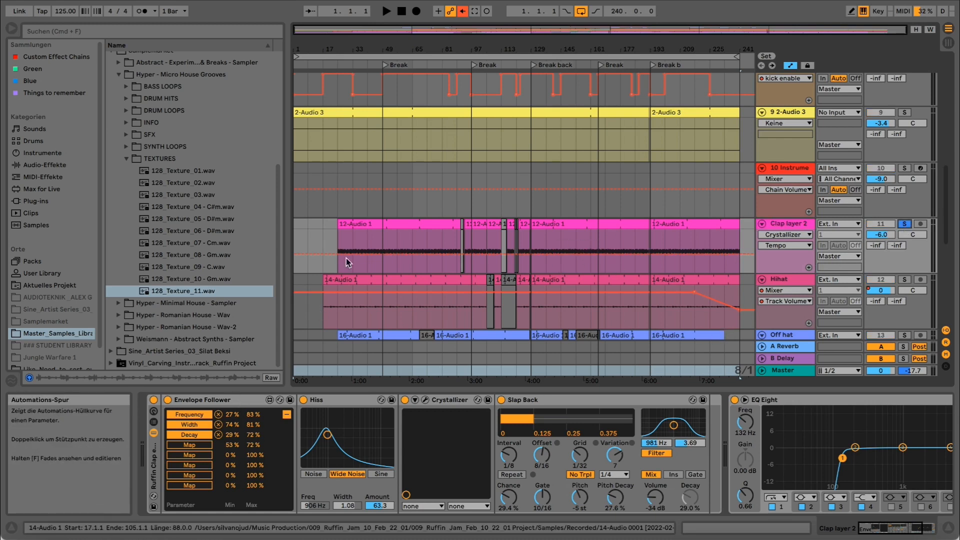
pyautogui.click(153, 400)
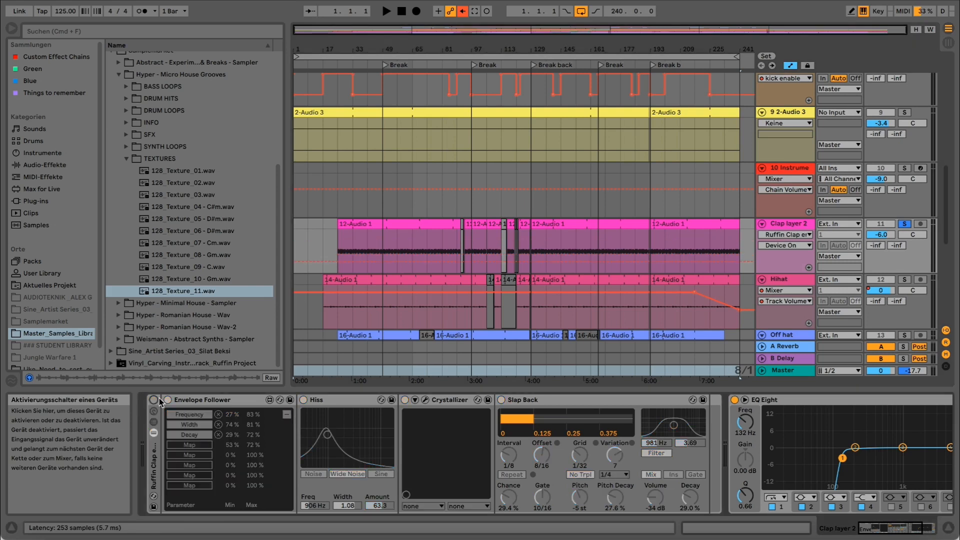
pyautogui.click(383, 247)
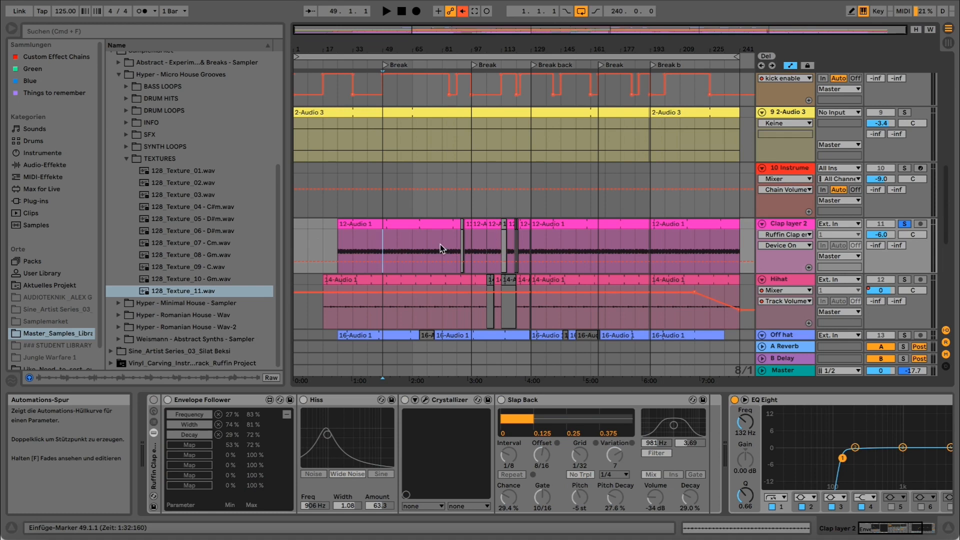
pyautogui.press('space')
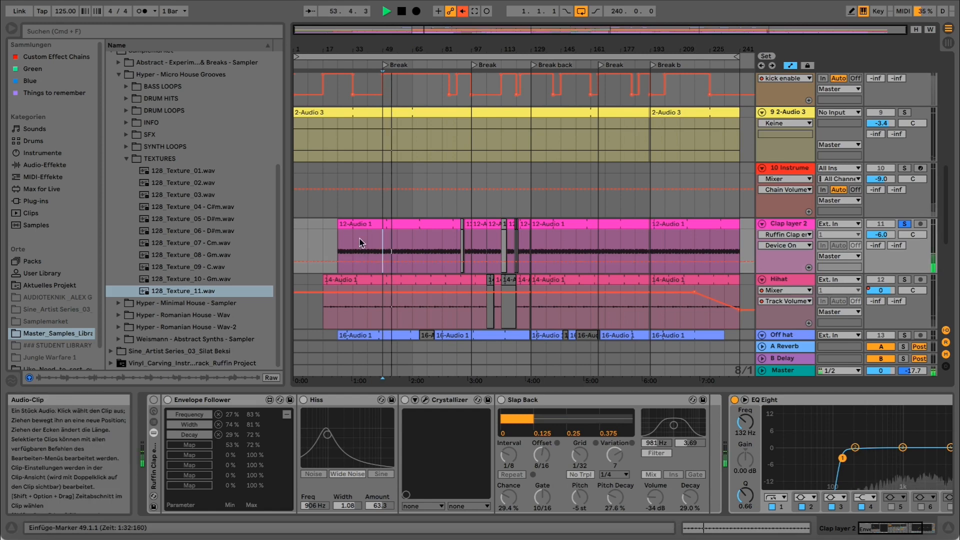
pyautogui.click(154, 400)
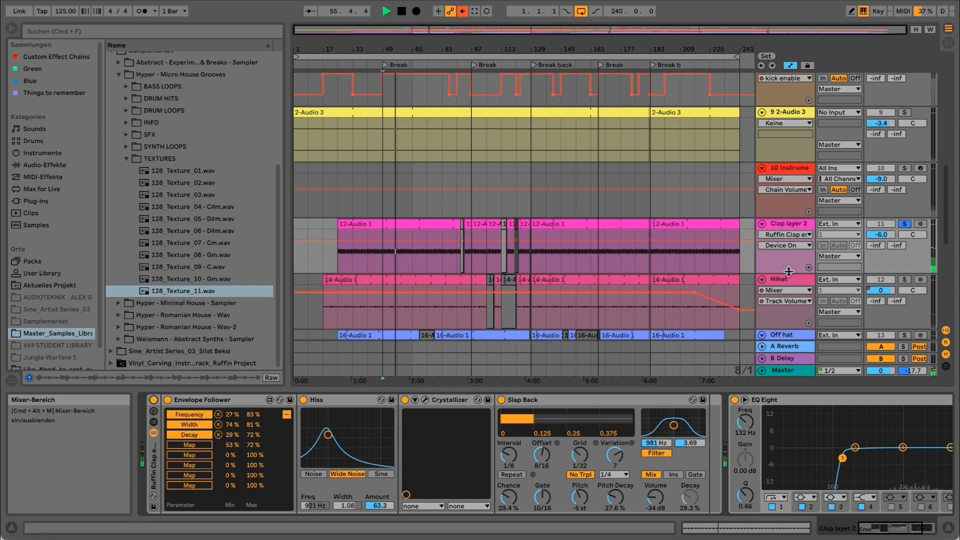
# Unsolo Clap layer 2, raise the system volume, and look through the arrangement's tracks while the full mix plays
pyautogui.click(903, 224)
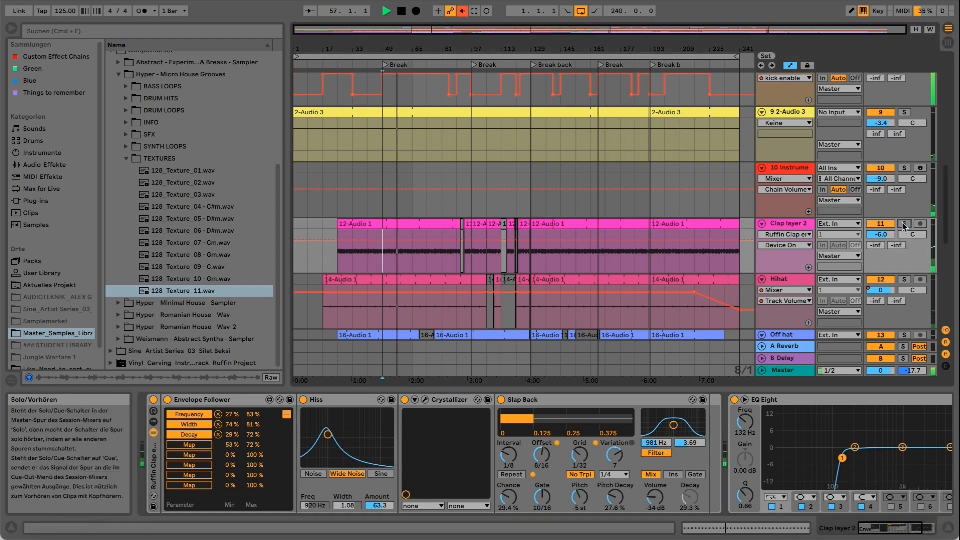
pyautogui.press('XF86AudioRaiseVolume')
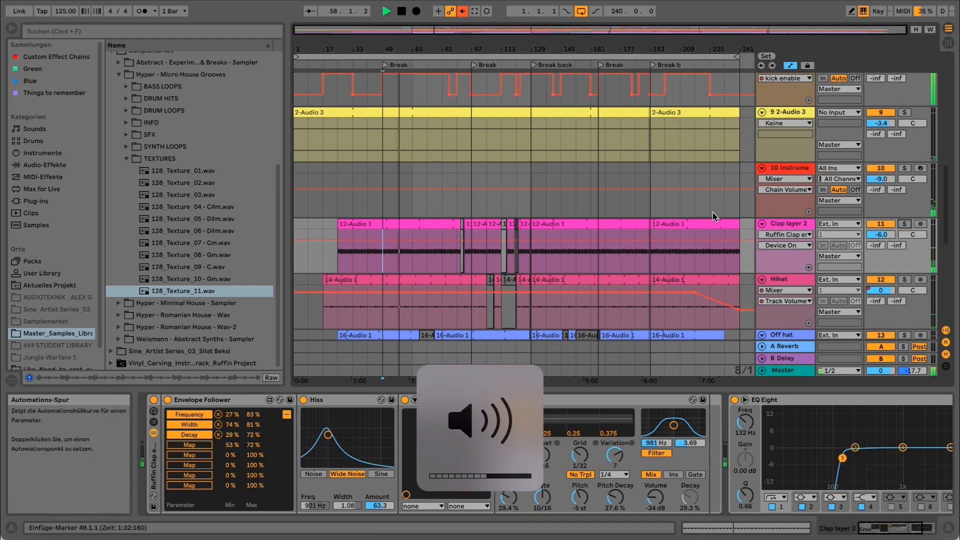
pyautogui.scroll(8, 687, 203)
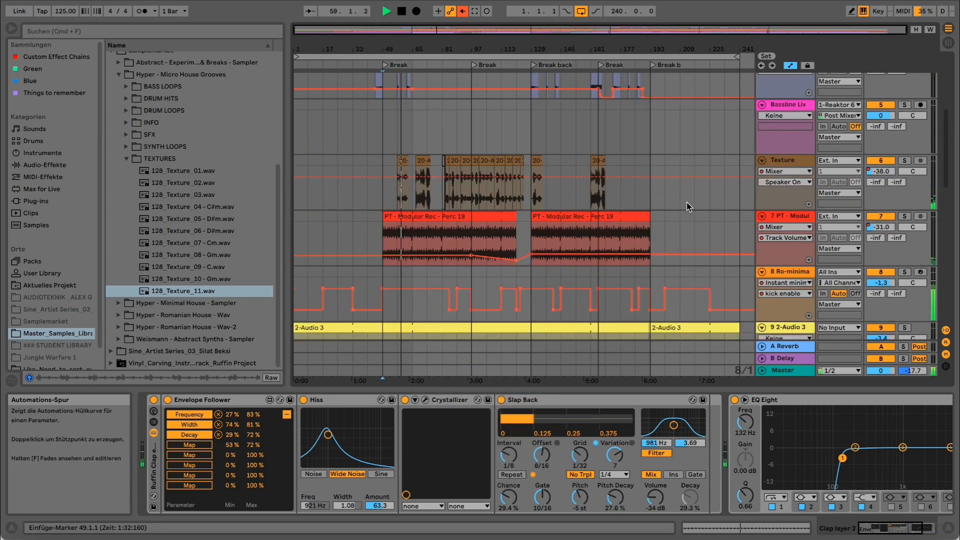
pyautogui.press('XF86AudioRaiseVolume')
pyautogui.scroll(5, 687, 206)
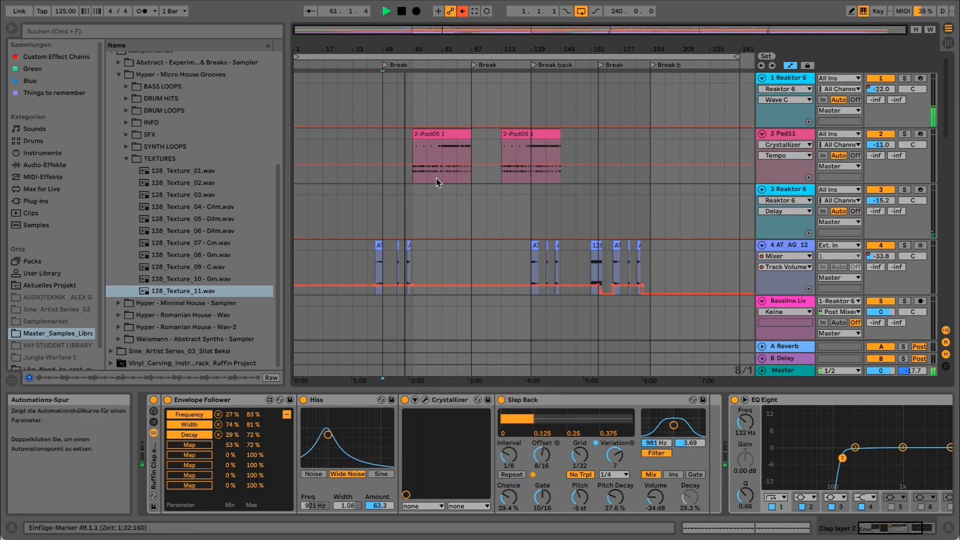
pyautogui.scroll(-10, 435, 199)
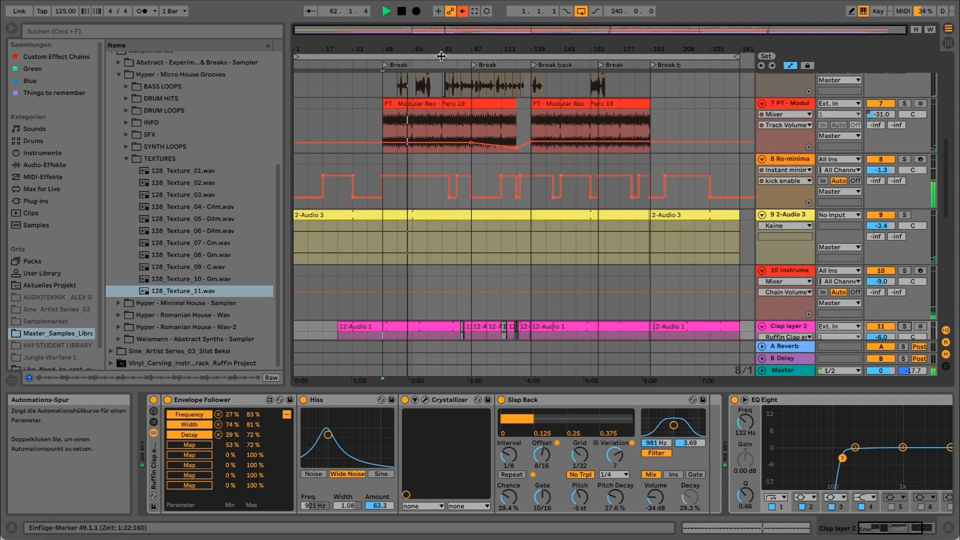
pyautogui.scroll(-5, 447, 284)
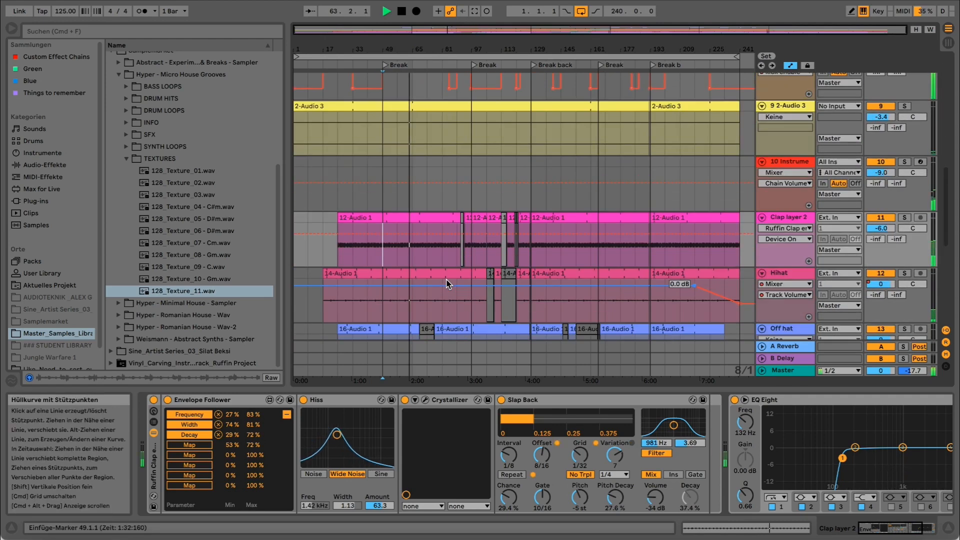
pyautogui.scroll(-4, 446, 284)
pyautogui.scroll(-3, 446, 284)
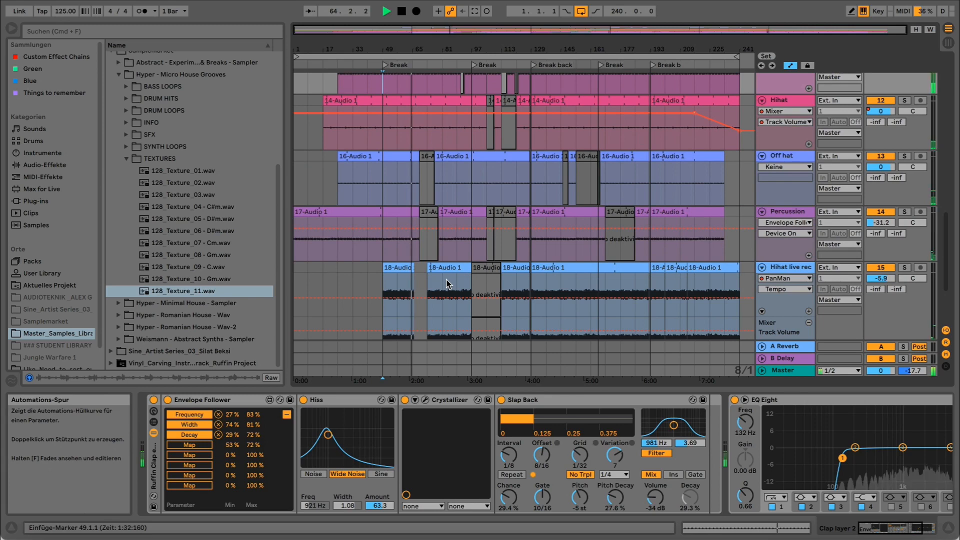
pyautogui.scroll(2, 446, 279)
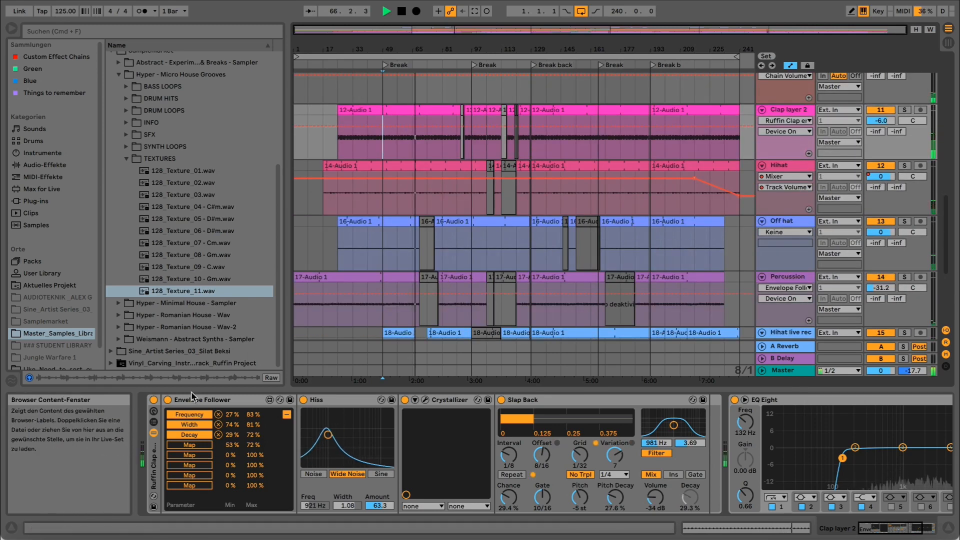
# Compare the full mix with the Clap layer 2 effect rack off and on, and stop playback
pyautogui.click(154, 400)
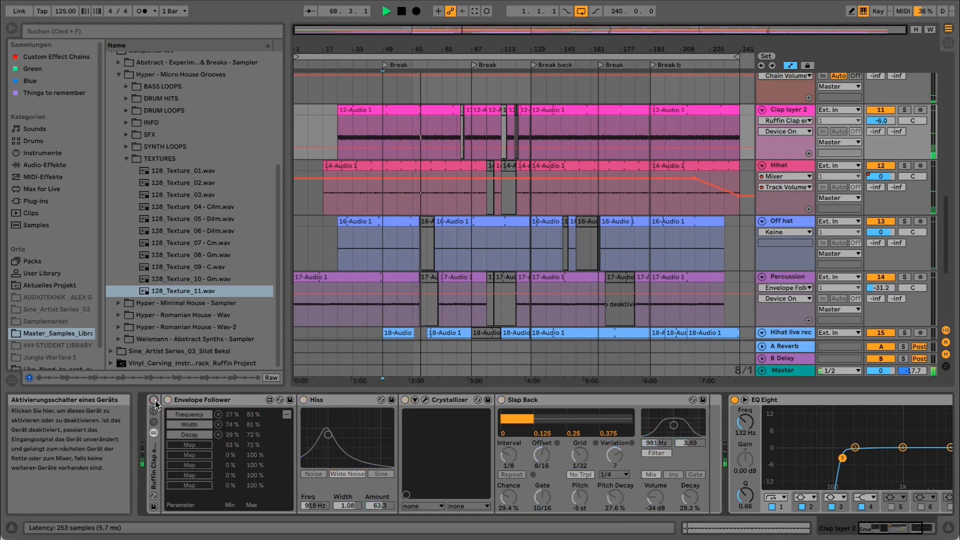
pyautogui.click(154, 400)
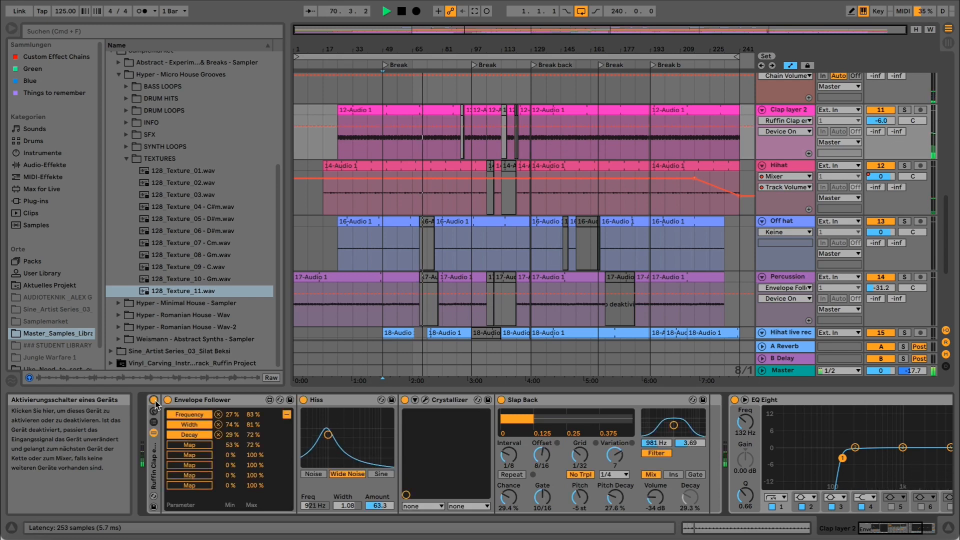
pyautogui.click(154, 400)
pyautogui.click(154, 400)
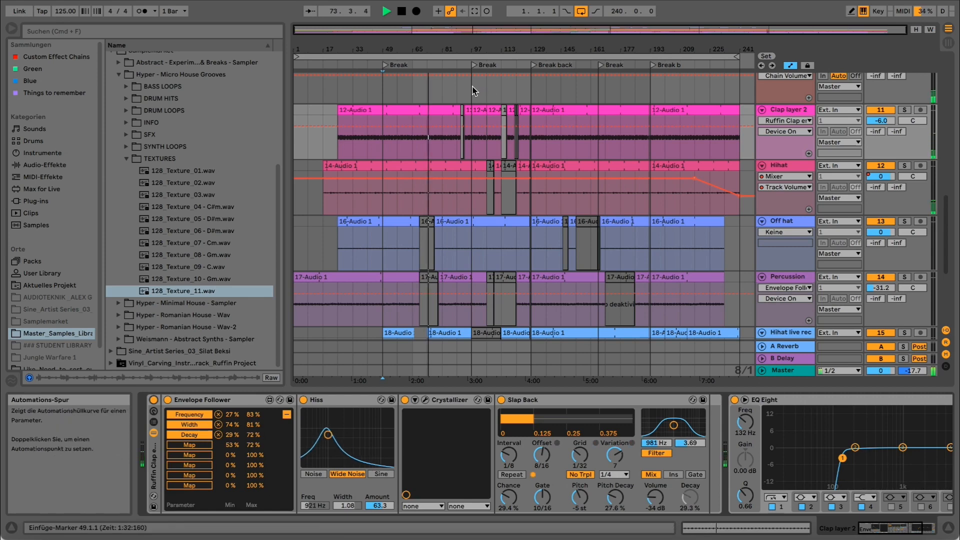
pyautogui.scroll(1, 472, 86)
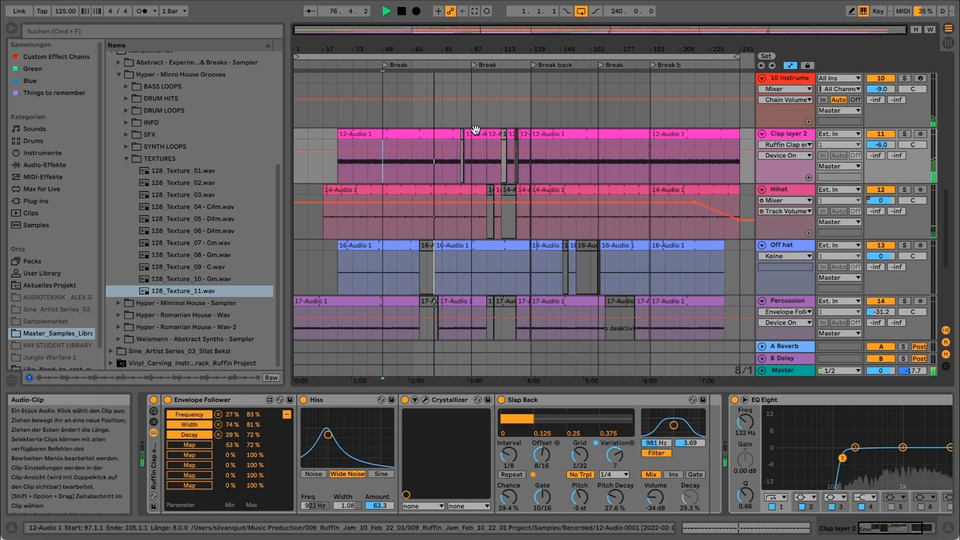
pyautogui.press('space')
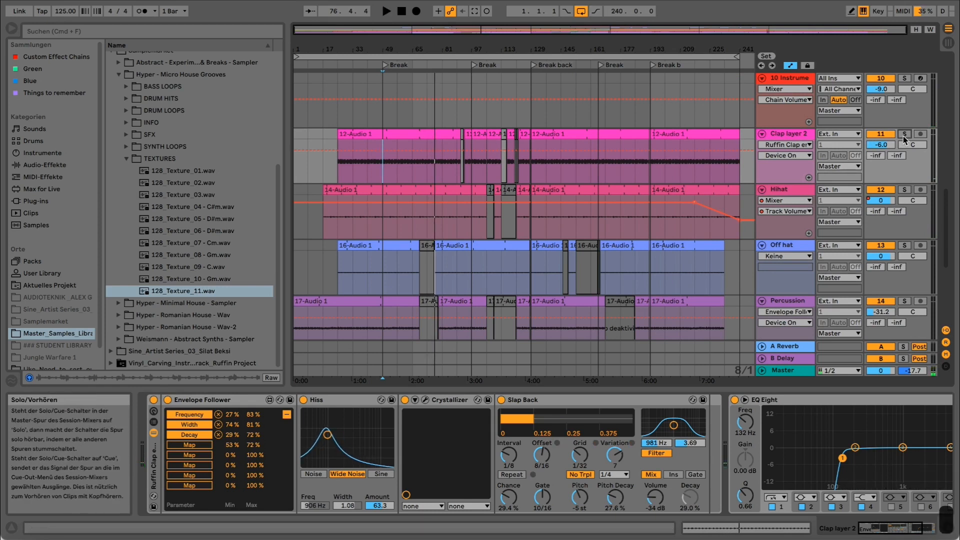
# Search the browser for "env" and add another Envelope Follower in front of the effect rack on Clap layer 2
pyautogui.click(202, 398)
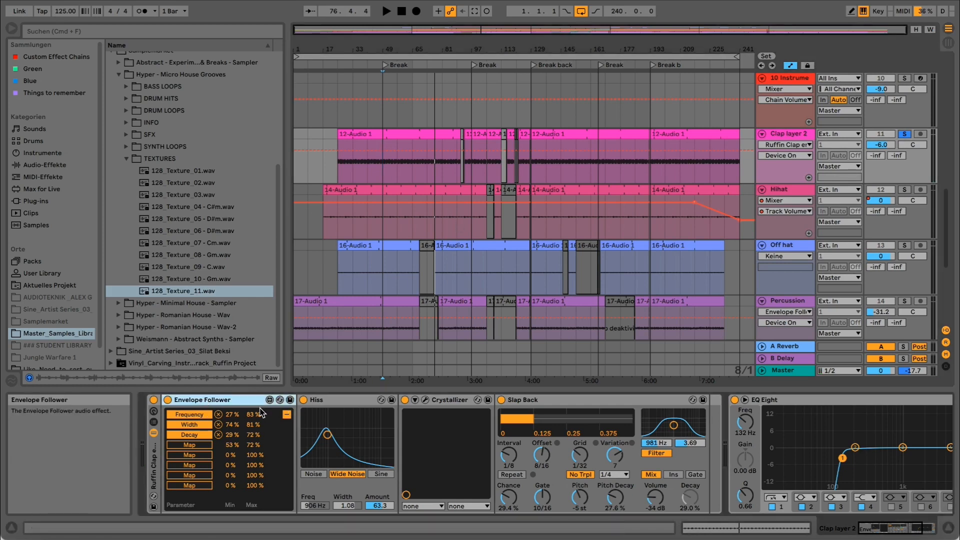
pyautogui.click(328, 405)
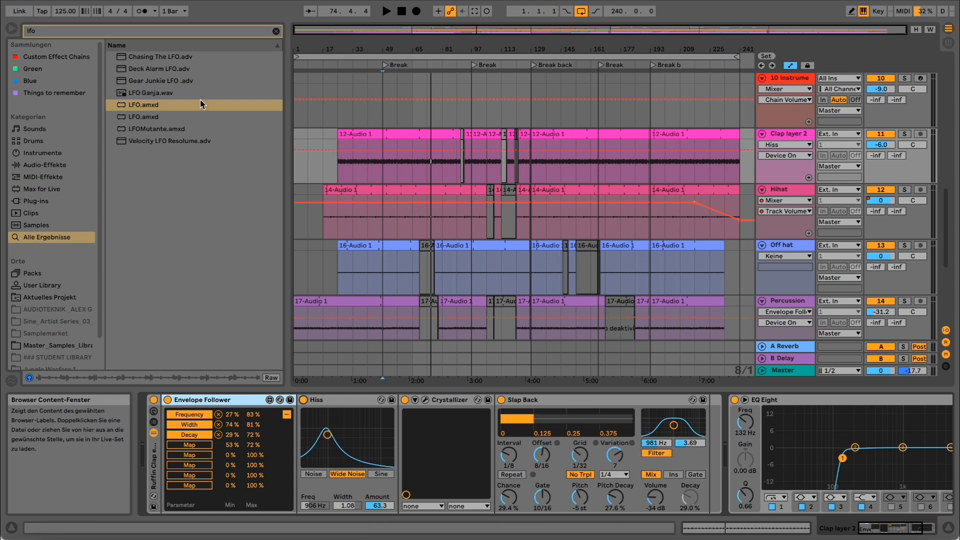
pyautogui.click(275, 31)
pyautogui.write('evo')
pyautogui.press('BackSpace')
pyautogui.press('BackSpace')
pyautogui.write('nv')
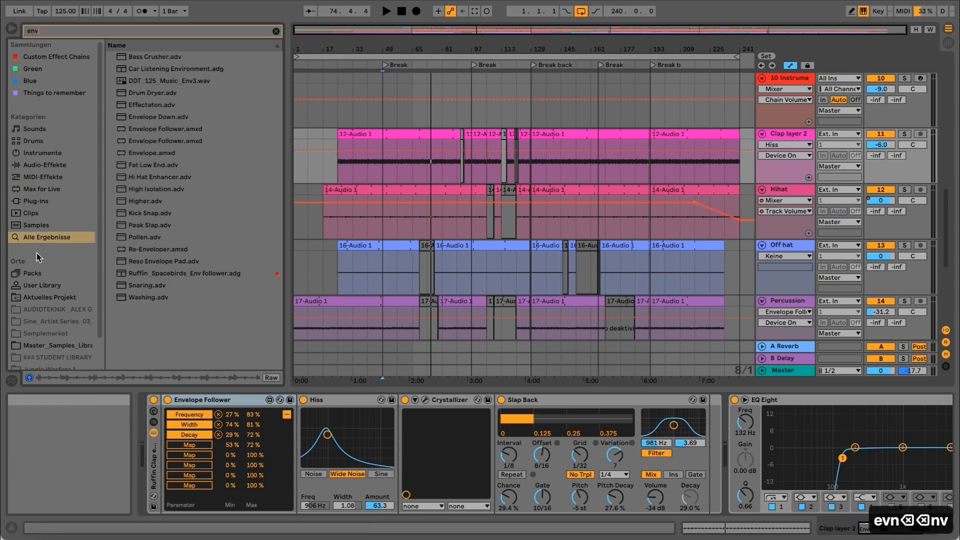
pyautogui.click(159, 141)
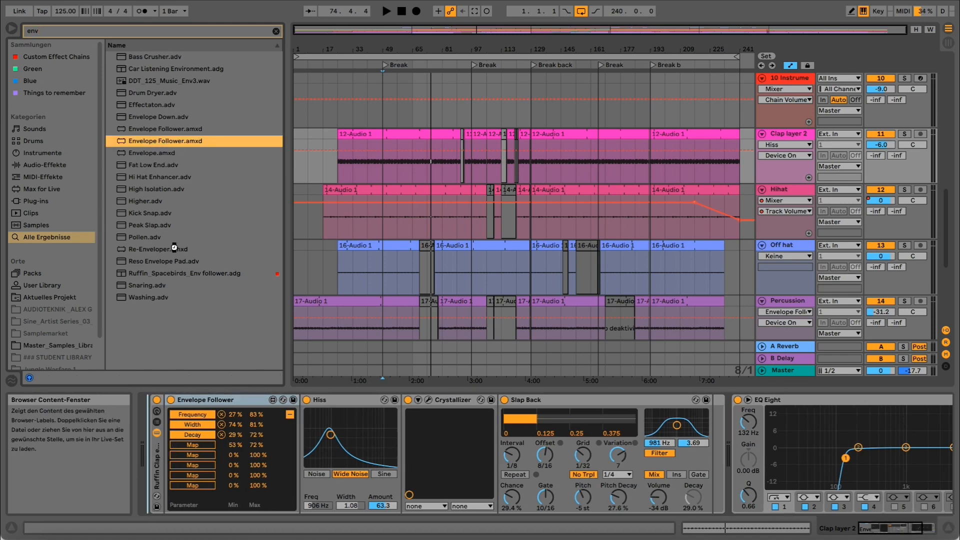
pyautogui.press('Return')
# Switch off Crystallizer and Slap Back, mapping the added Envelope Follower to Slap Back's Device On before deleting that follower
pyautogui.click(181, 414)
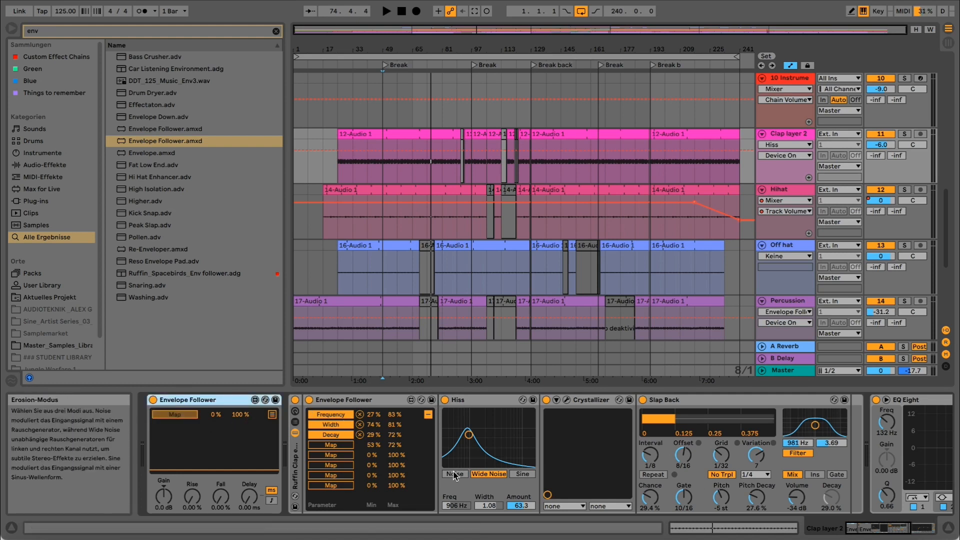
pyautogui.click(474, 508)
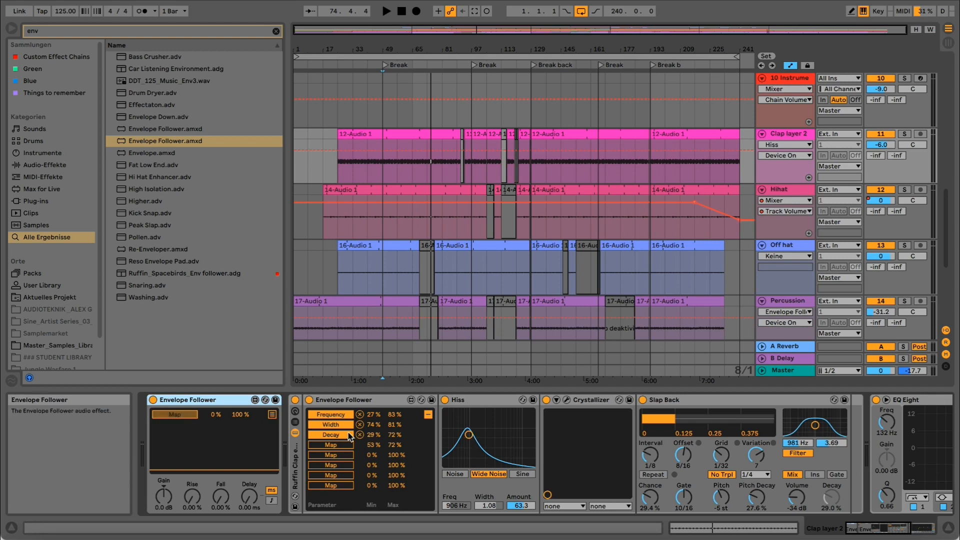
pyautogui.click(546, 400)
pyautogui.click(644, 400)
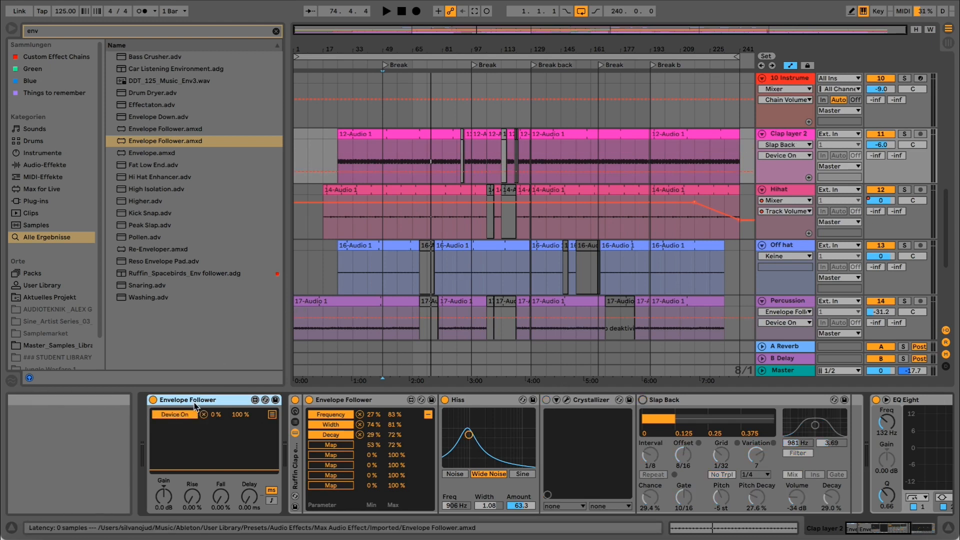
pyautogui.press('Delete')
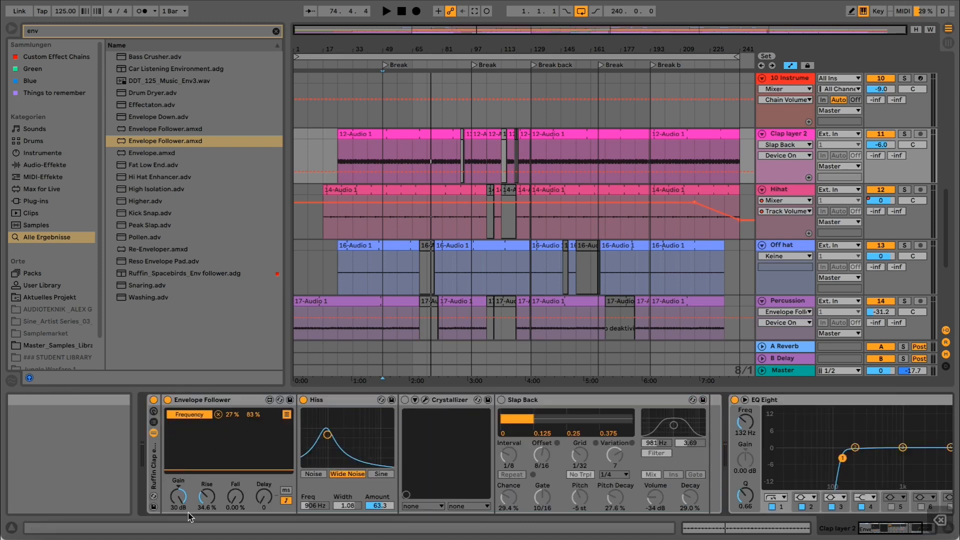
# With Clap layer 2 soloed and playing, set the Envelope Follower's Frequency maximum to 100 %, Width range to 59–100 % and Decay range to 20–64 %
pyautogui.click(904, 134)
pyautogui.press('space')
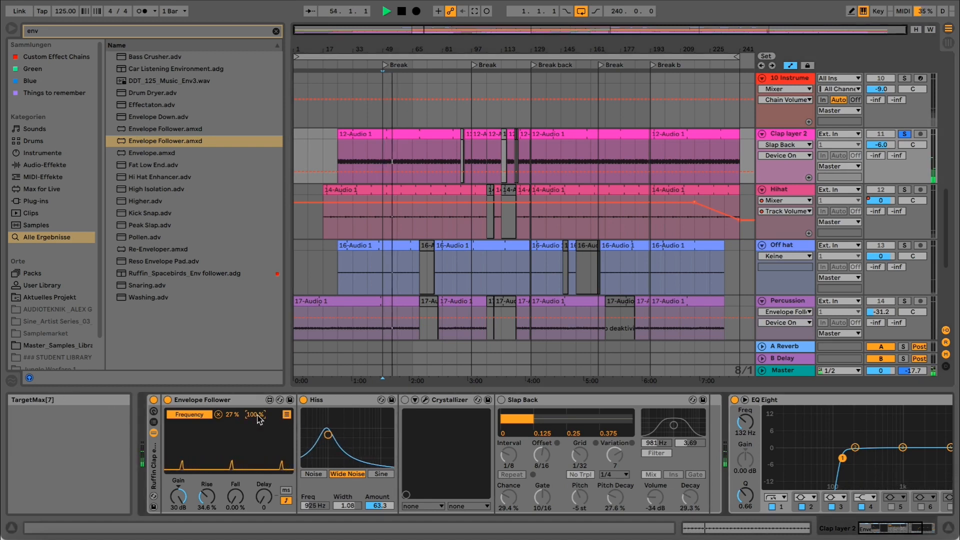
pyautogui.click(287, 415)
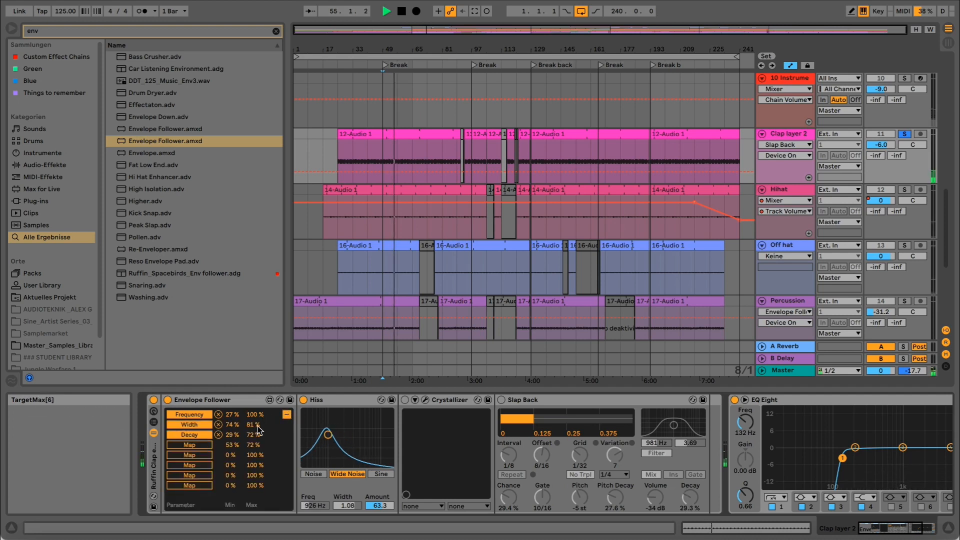
pyautogui.moveTo(232, 425)
pyautogui.mouseDown()
pyautogui.moveTo(232, 410)
pyautogui.moveTo(232, 440)
pyautogui.mouseUp()
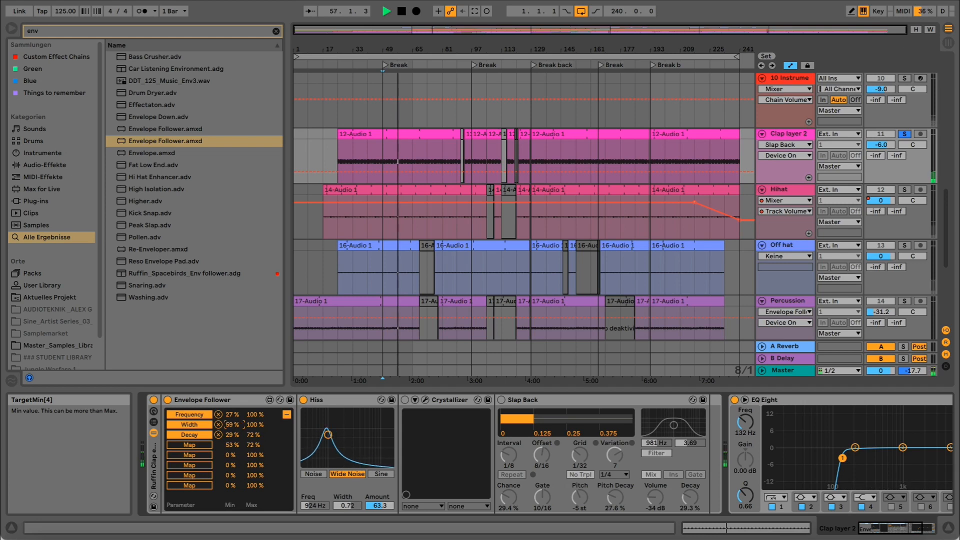
pyautogui.click(253, 425)
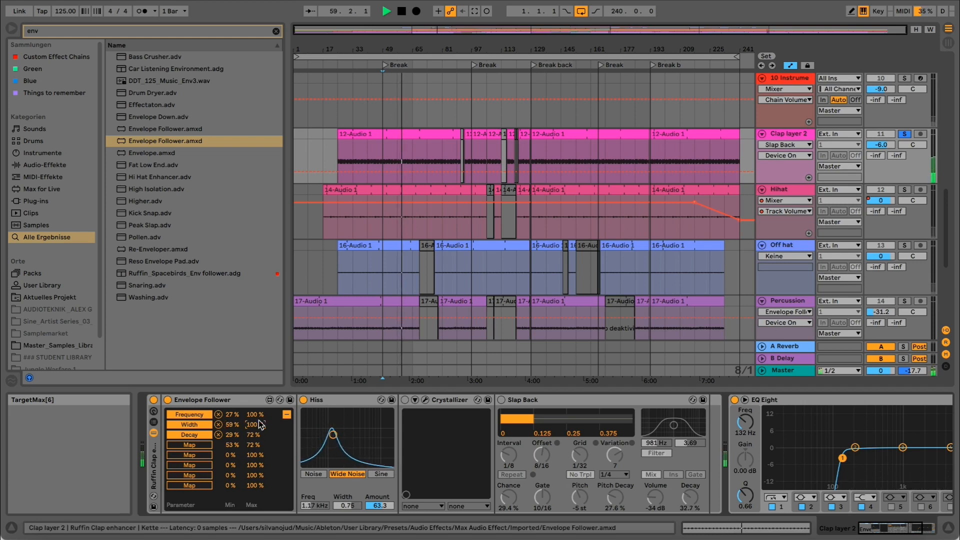
pyautogui.moveTo(253, 435)
pyautogui.mouseDown()
pyautogui.moveTo(253, 420)
pyautogui.moveTo(253, 460)
pyautogui.moveTo(229, 465)
pyautogui.moveTo(229, 425)
pyautogui.moveTo(253, 427)
pyautogui.mouseUp()
# Compare the soloed clap with the rack's Envelope Follower repeatedly off and on, leaving it on
pyautogui.click(167, 400)
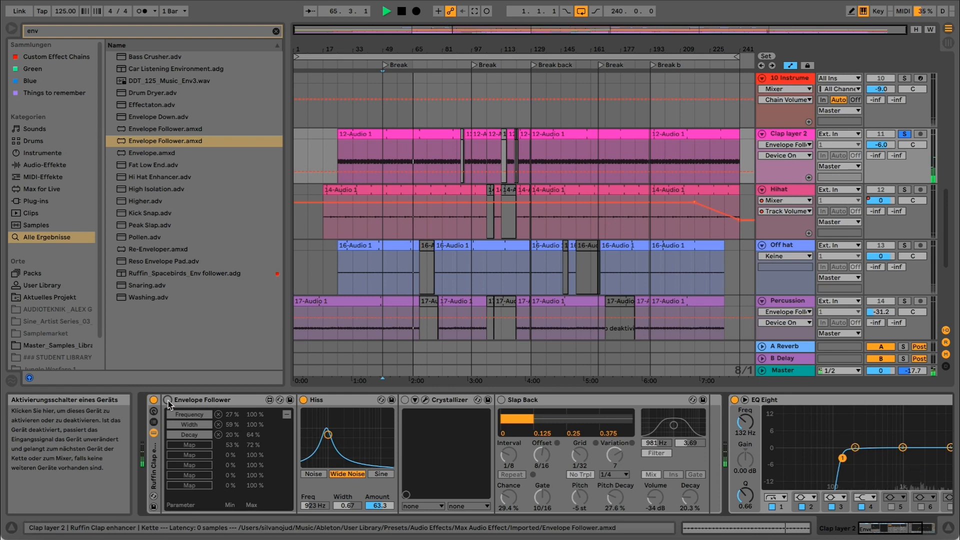
pyautogui.click(168, 400)
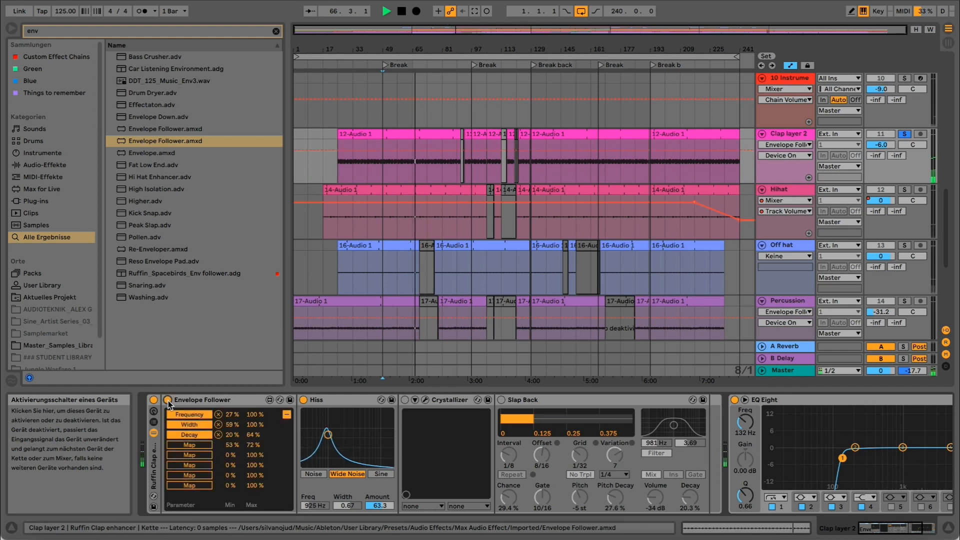
pyautogui.click(168, 399)
pyautogui.click(168, 400)
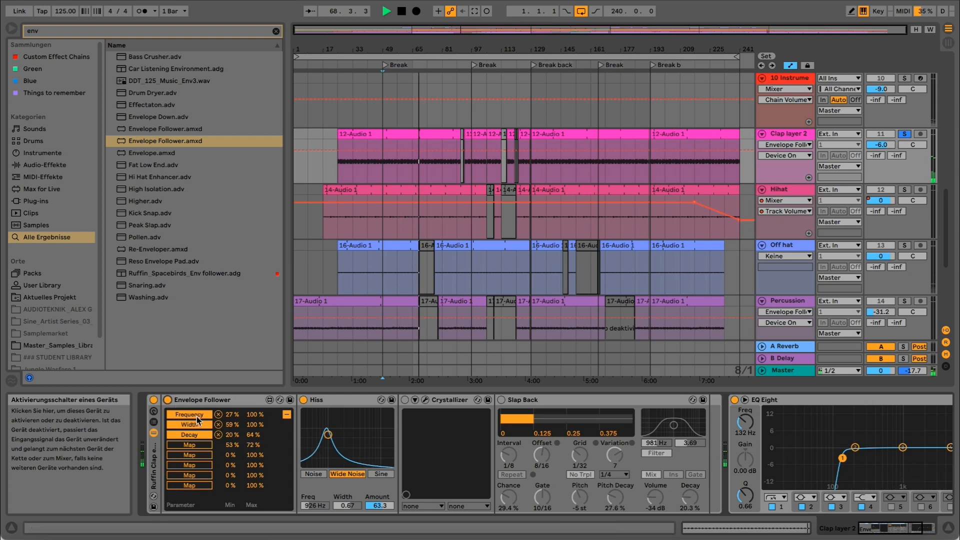
pyautogui.click(168, 400)
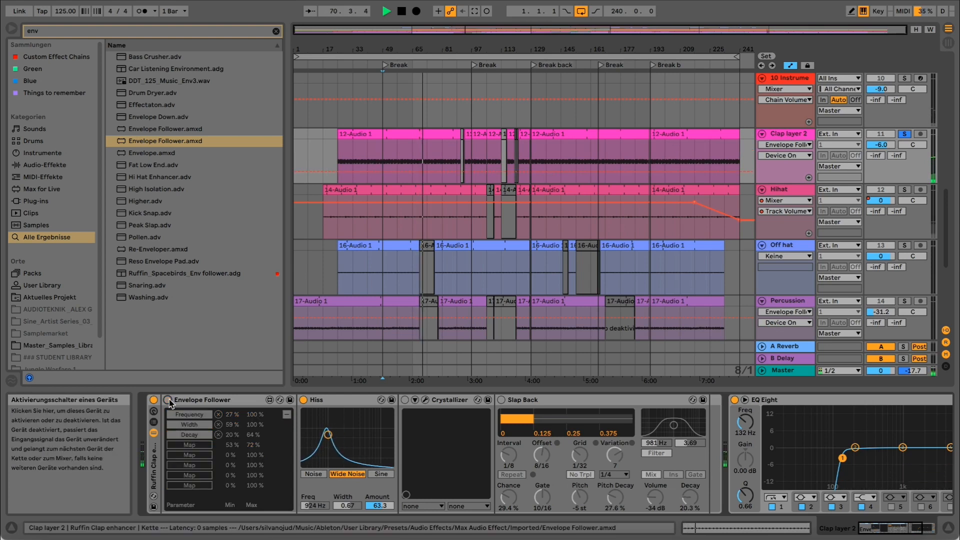
pyautogui.click(167, 400)
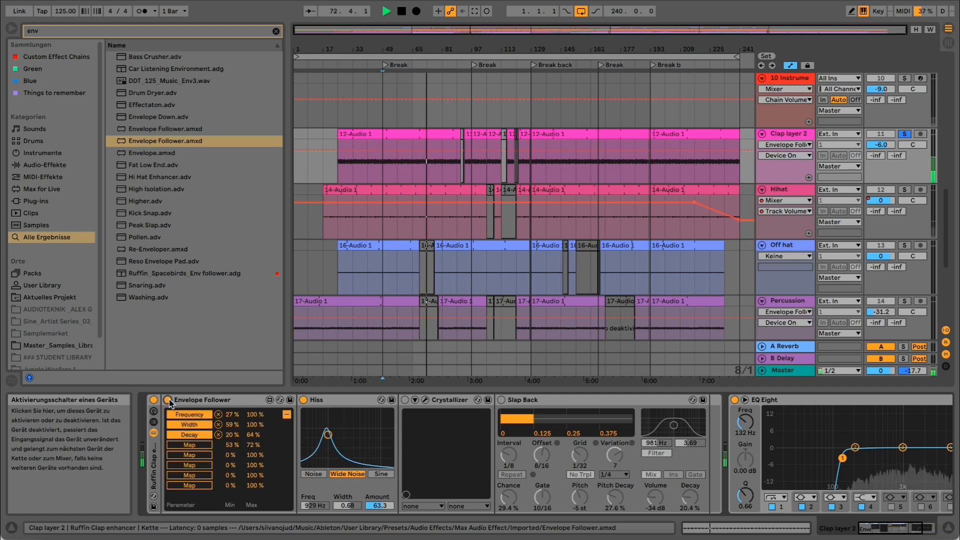
# Switch Crystallizer back on and lower its Mix slightly, checking Clap layer 2 both soloed and in the full mix
pyautogui.press('space')
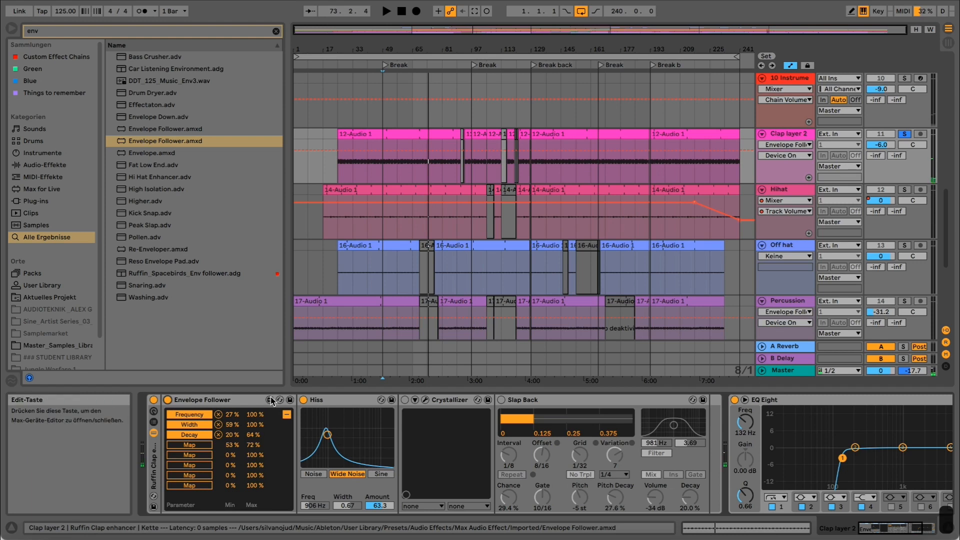
pyautogui.click(405, 402)
pyautogui.press('space')
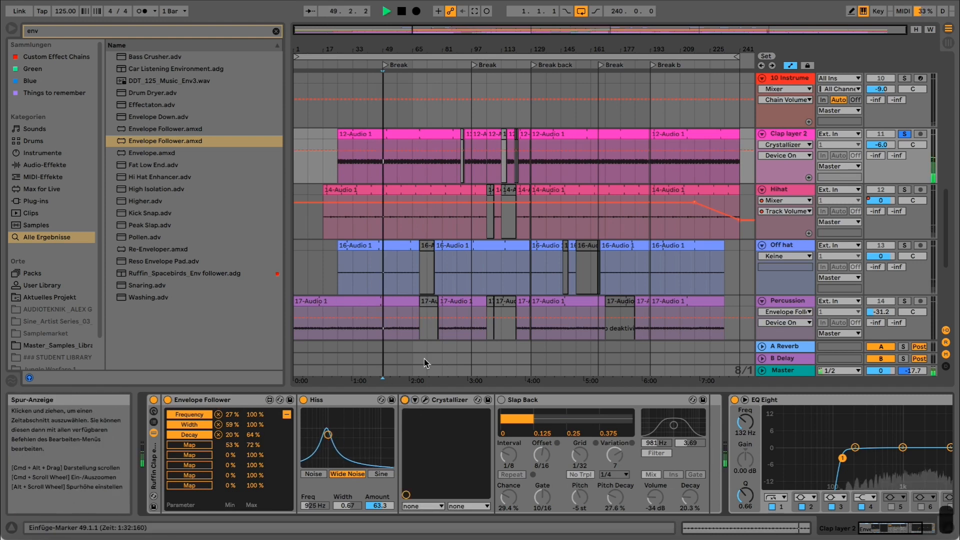
pyautogui.press('space')
pyautogui.click(425, 401)
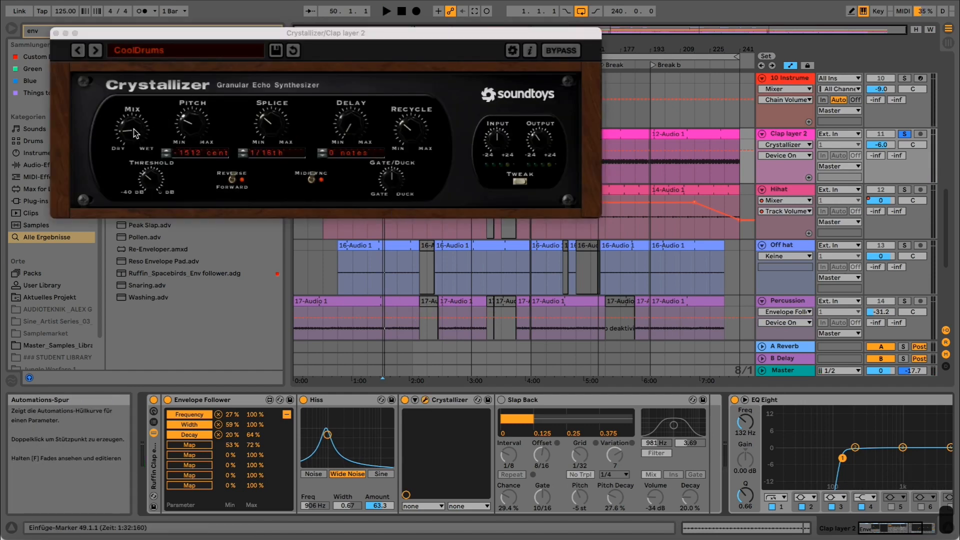
pyautogui.press('space')
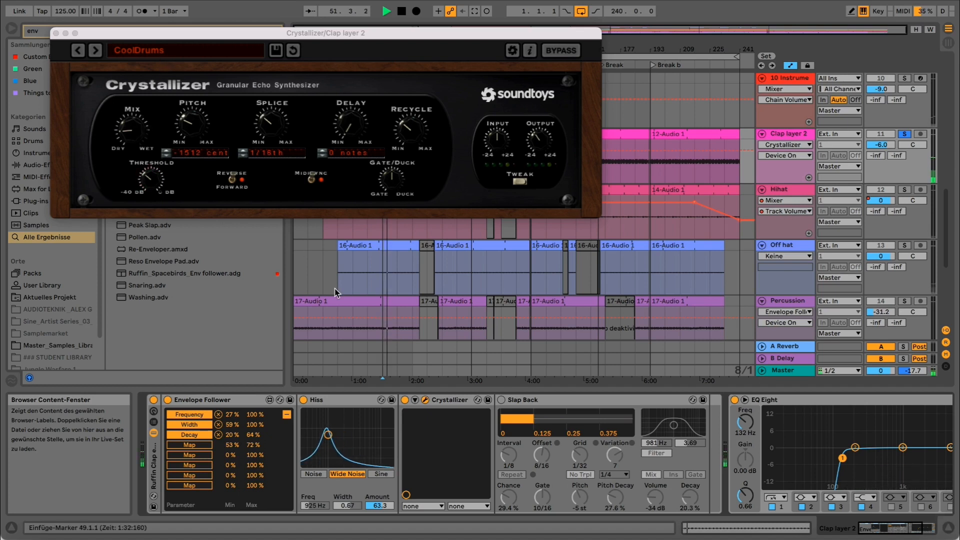
pyautogui.moveTo(136, 133); pyautogui.dragTo(136, 137)
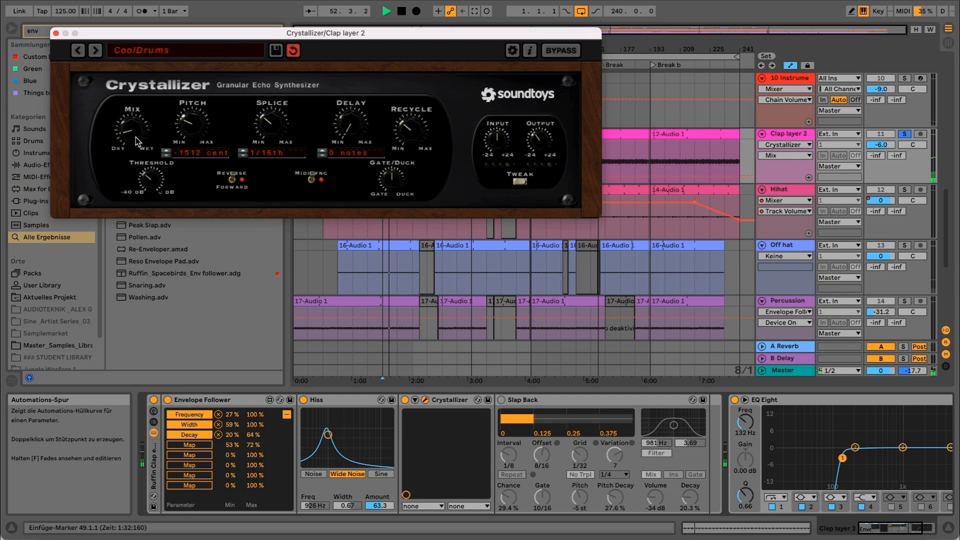
pyautogui.click(905, 134)
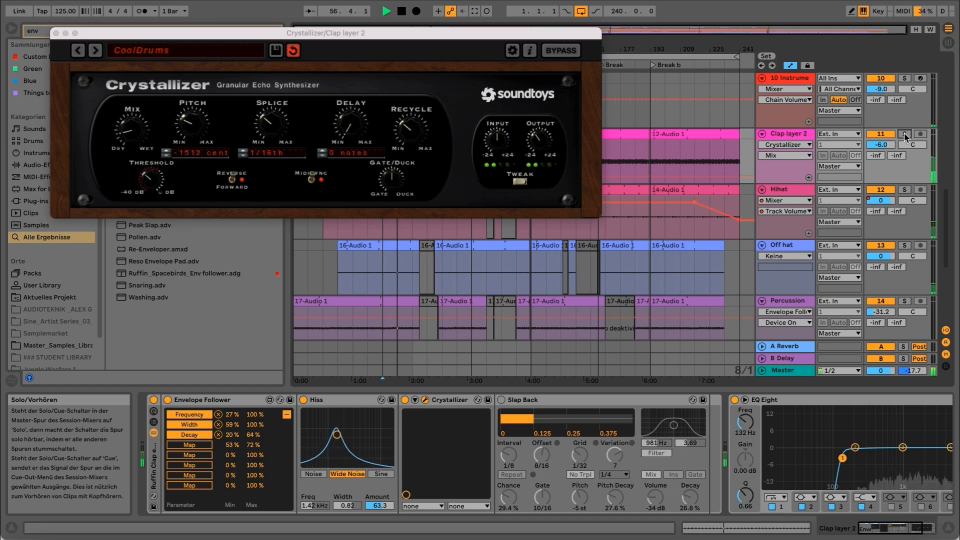
pyautogui.click(904, 134)
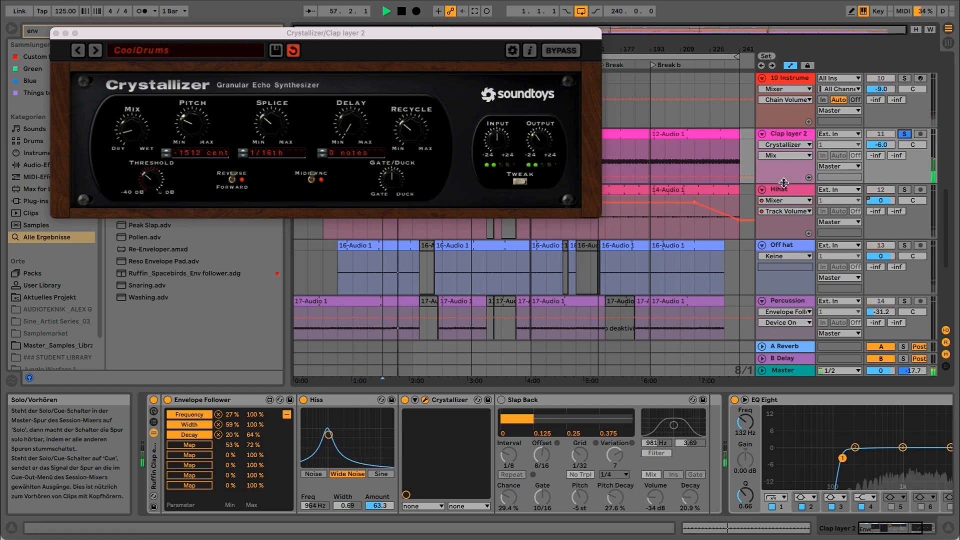
# Switch on Slap Back, close Crystallizer's plug-in window and set Slap Back's Chance to 27.8 %
pyautogui.click(501, 399)
pyautogui.click(513, 400)
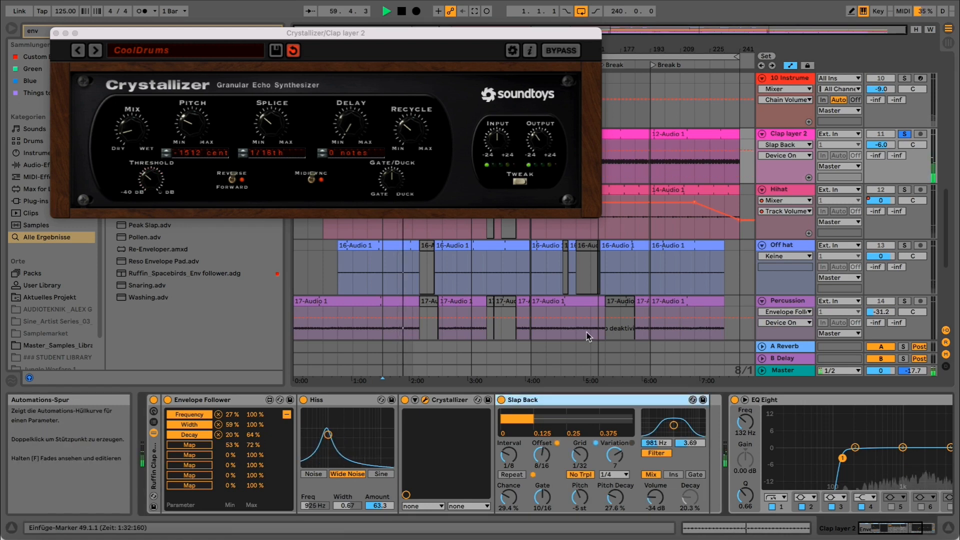
pyautogui.click(56, 33)
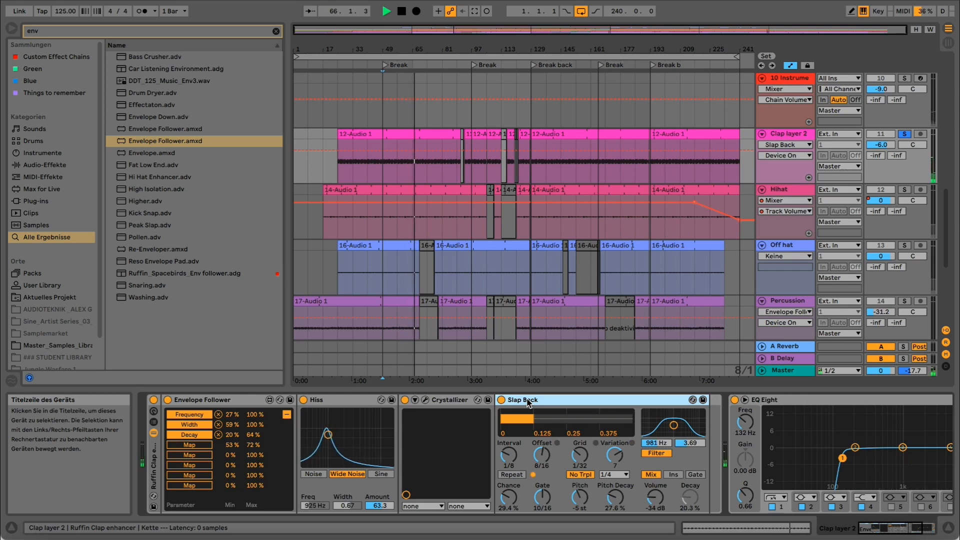
pyautogui.moveTo(515, 488); pyautogui.dragTo(515, 494)
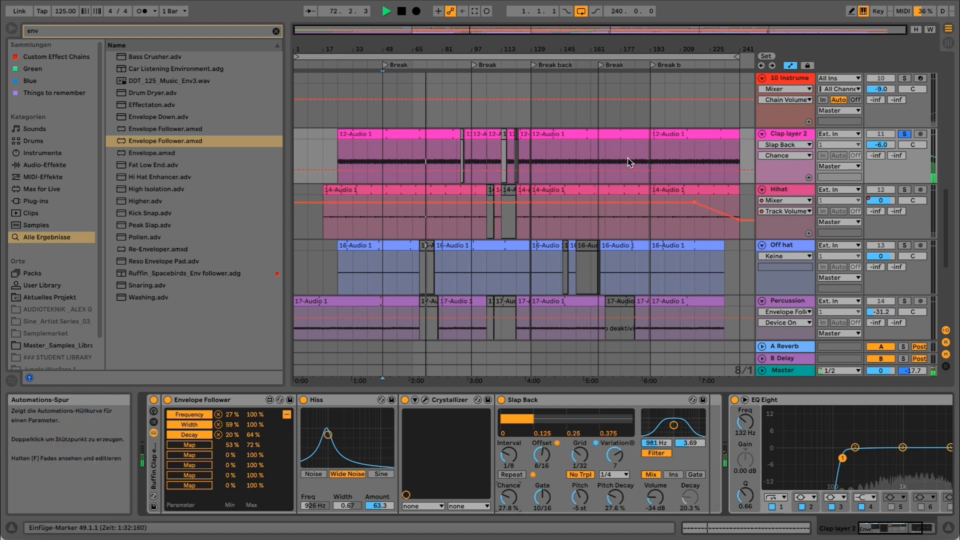
# Compare the soloed clap with Slap Back off and on, leaving it on, and stop playback
pyautogui.click(502, 400)
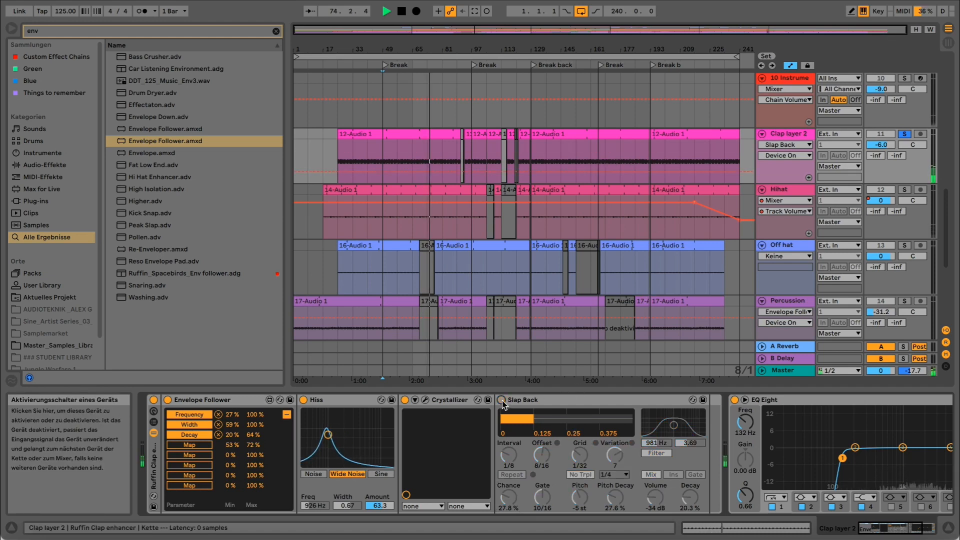
pyautogui.click(502, 401)
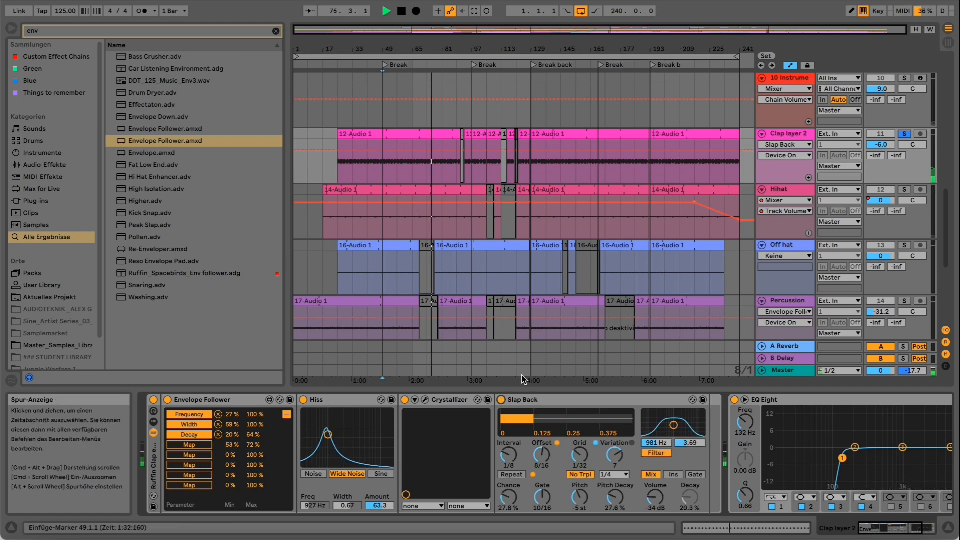
pyautogui.press('space')
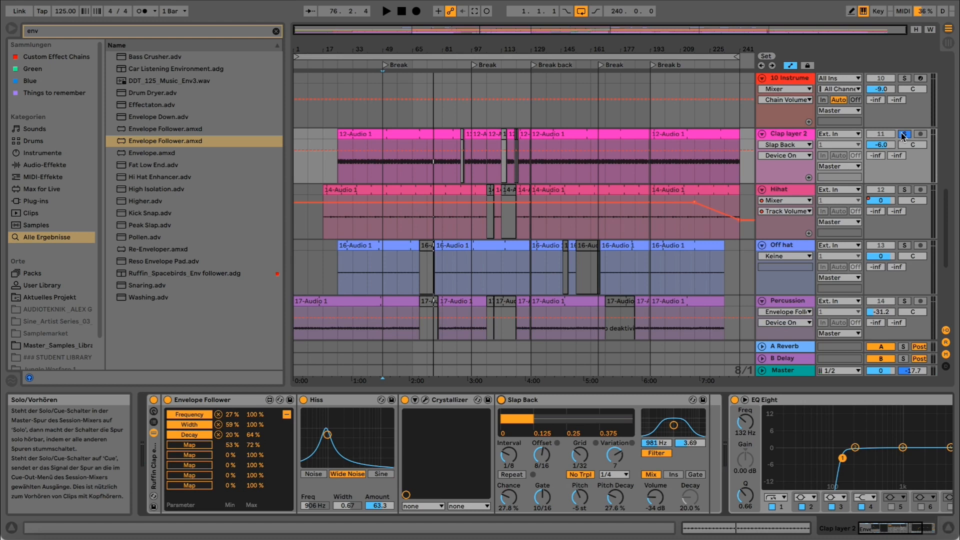
# Unsolo Clap layer 2 and play the full mix from bar 49 for a few bars
pyautogui.click(781, 137)
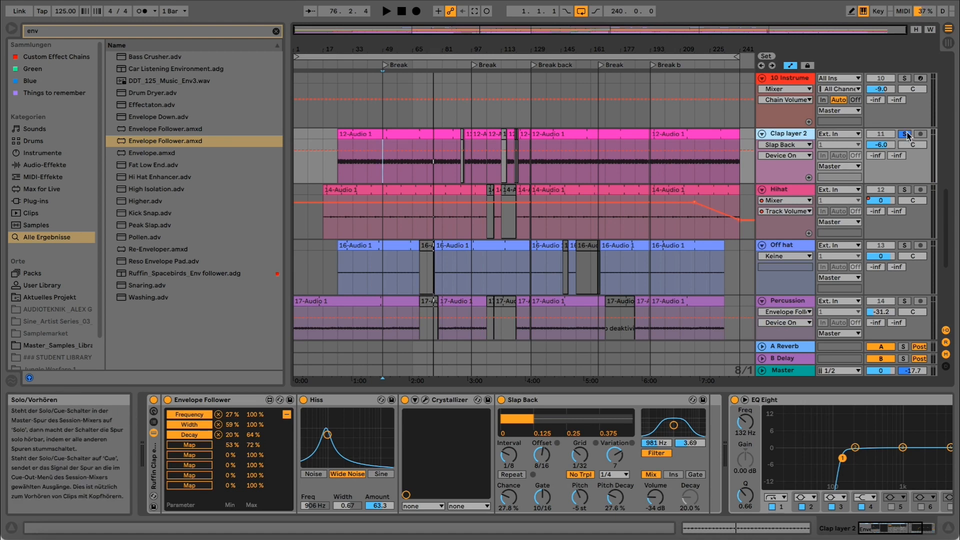
pyautogui.click(390, 96)
pyautogui.press('space')
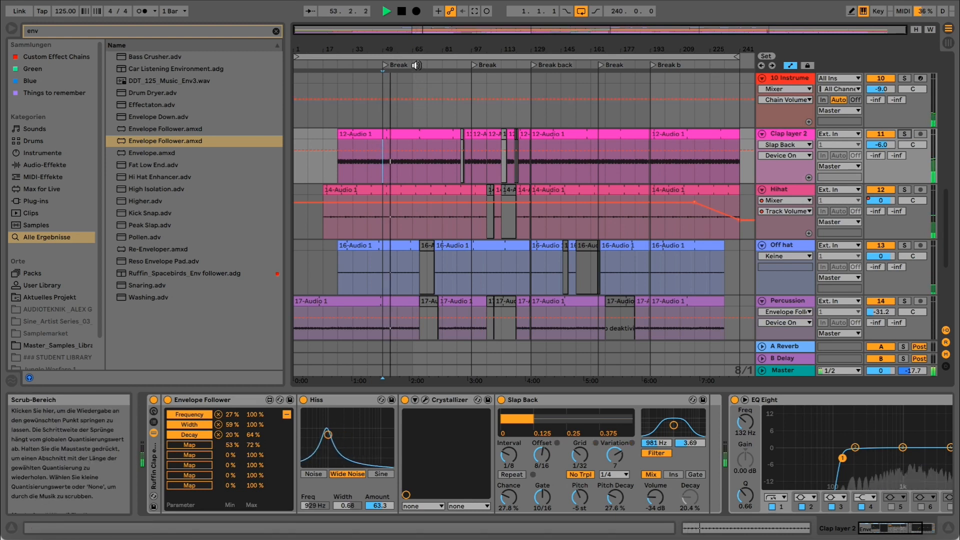
pyautogui.press('space')
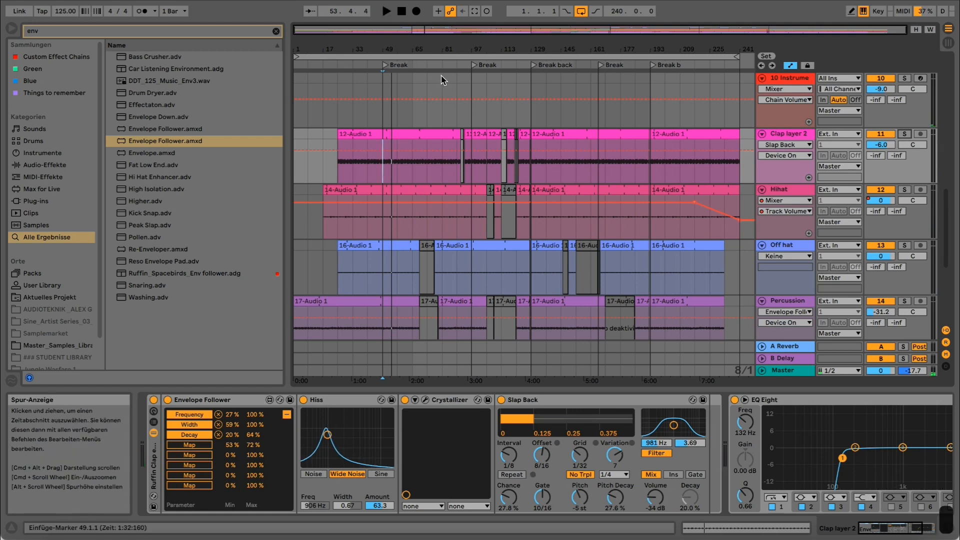
# Map the Envelope Follower's next free slot to the Amount of Hiss
pyautogui.click(877, 534)
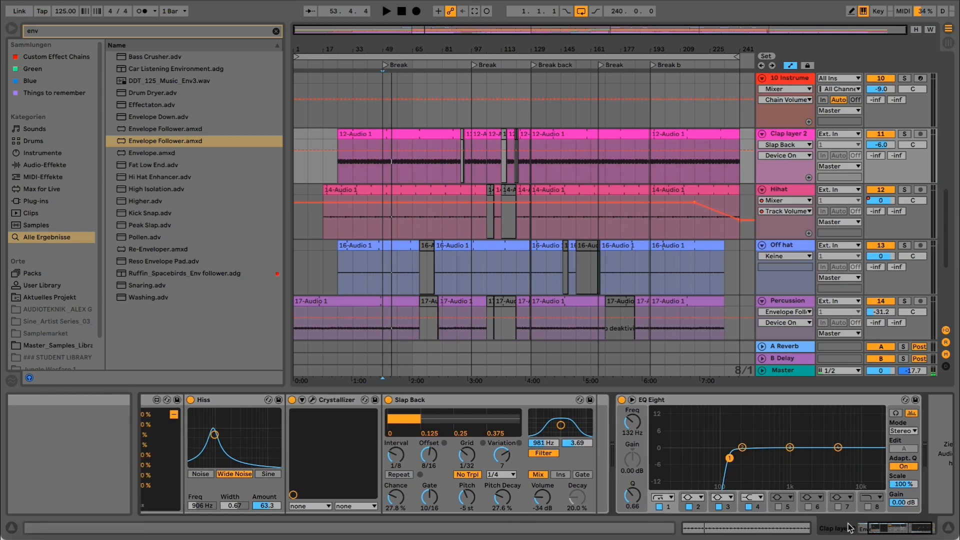
pyautogui.hscroll(-5, 322, 398)
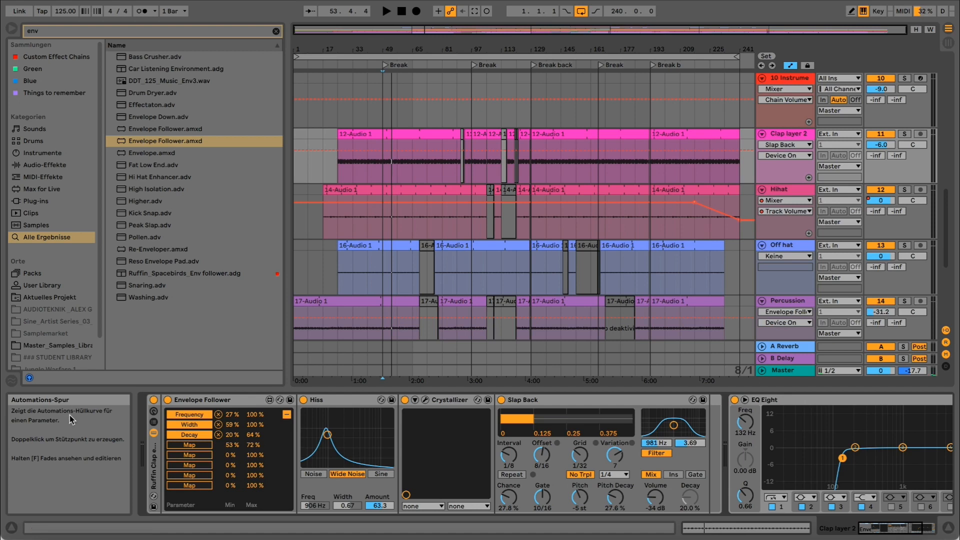
pyautogui.click(190, 400)
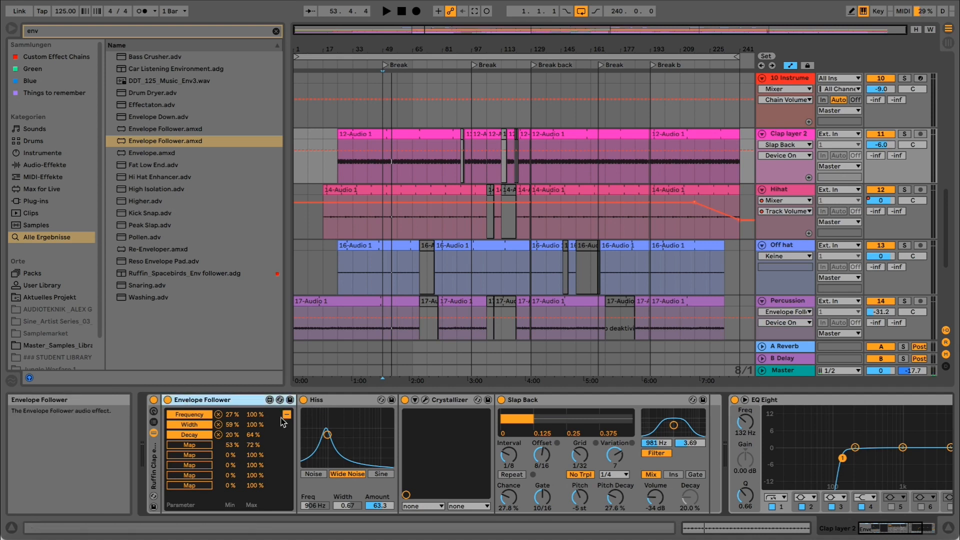
pyautogui.click(317, 405)
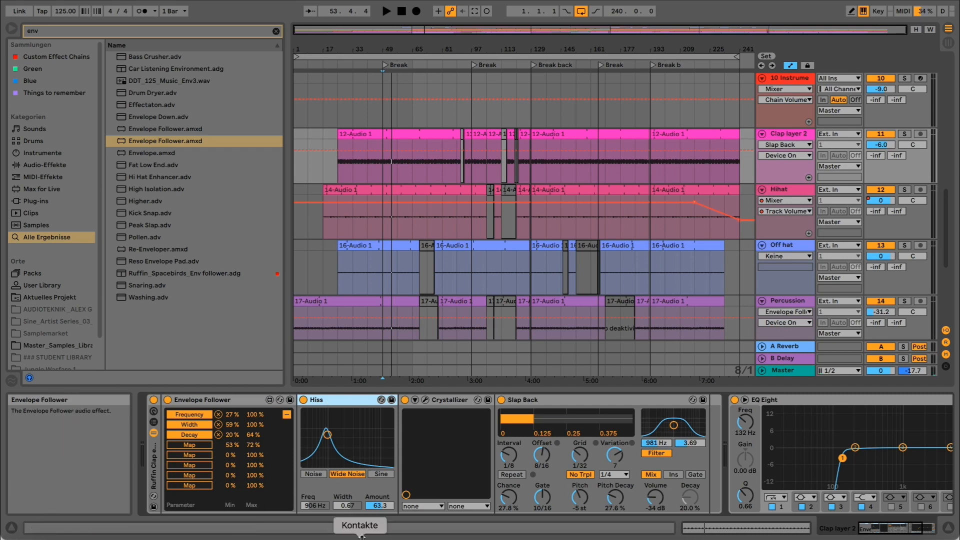
pyautogui.click(316, 505)
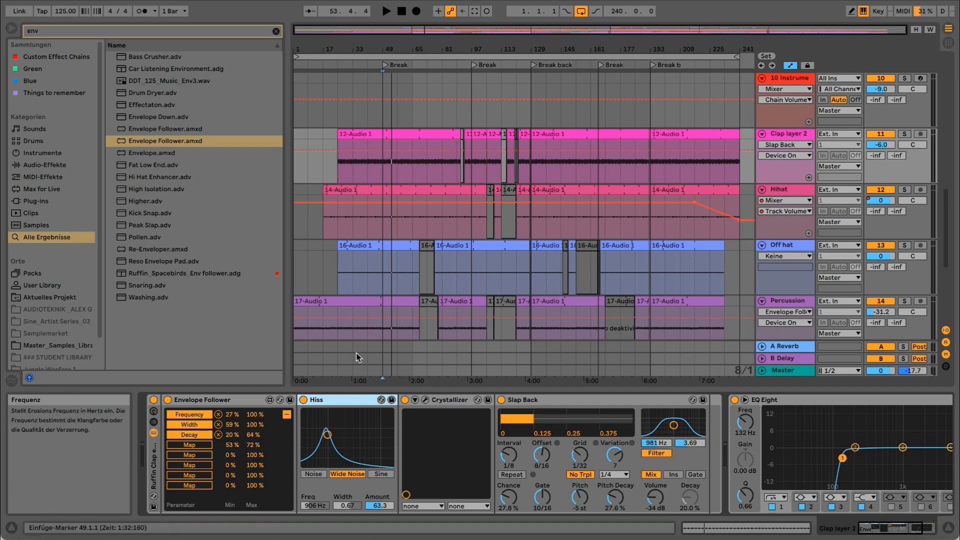
pyautogui.moveTo(380, 506); pyautogui.dragTo(380, 497)
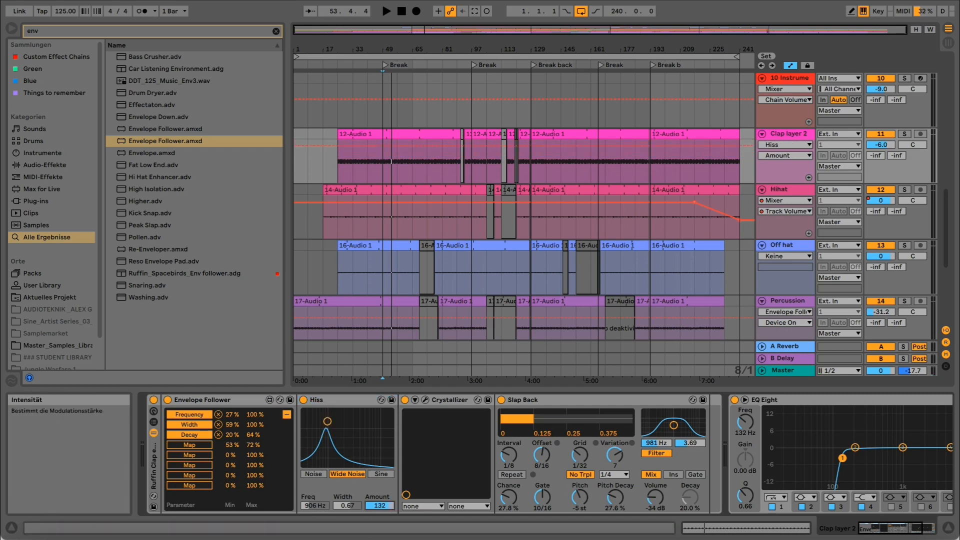
pyautogui.click(189, 444)
pyautogui.click(380, 506)
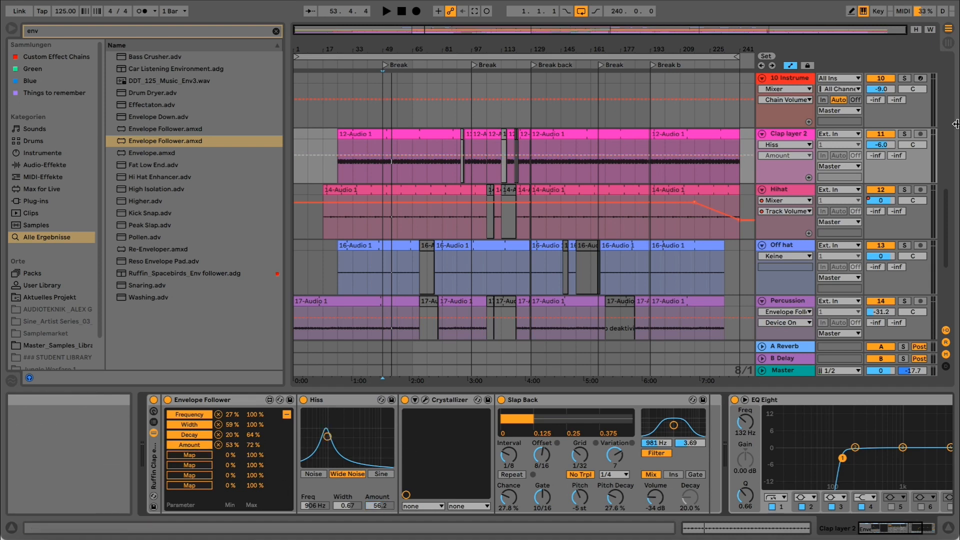
# During playback of the full mix, set the Envelope Follower's Amount range to 76–100 %
pyautogui.press('space')
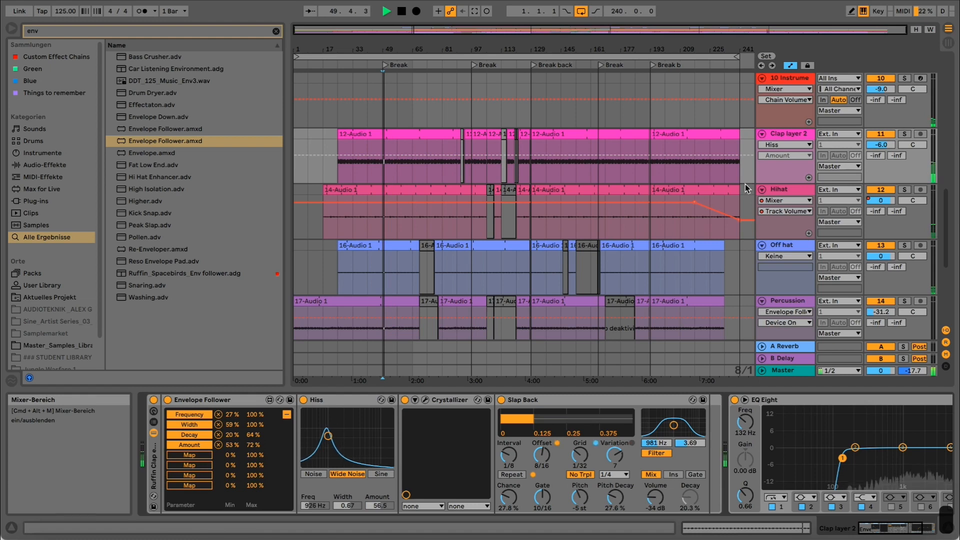
pyautogui.click(373, 506)
pyautogui.doubleClick(256, 445)
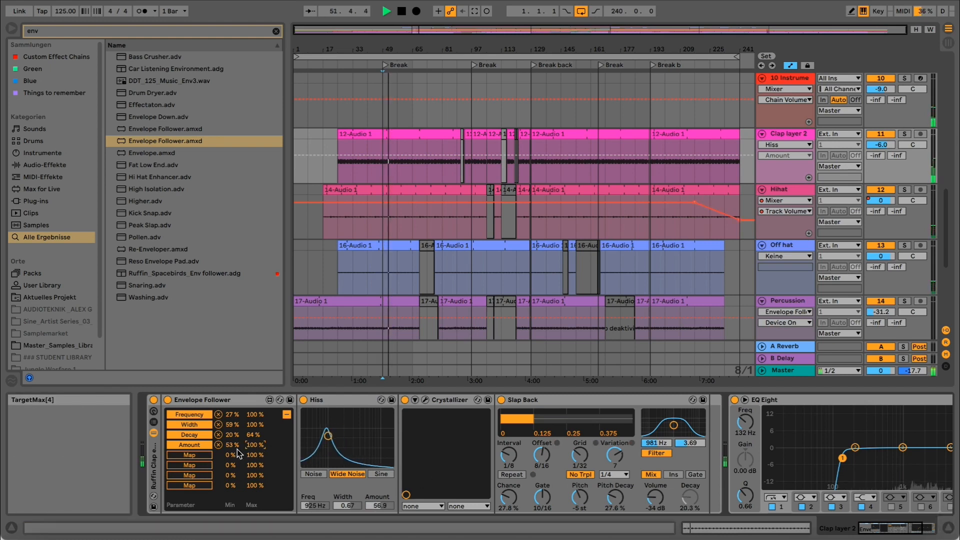
pyautogui.moveTo(233, 445)
pyautogui.mouseDown()
pyautogui.moveTo(233, 425)
pyautogui.moveTo(233, 435)
pyautogui.mouseUp()
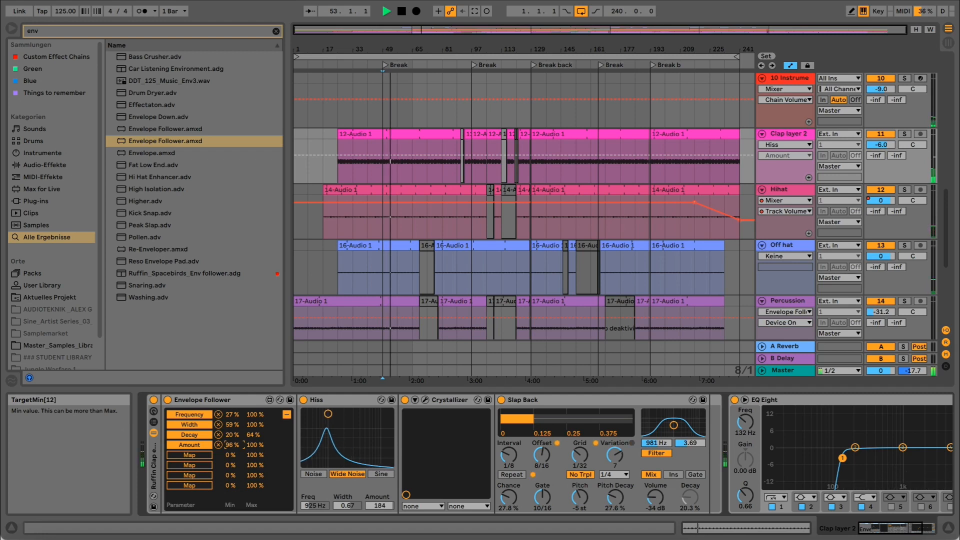
# Solo Clap layer 2 and compare the sound with the Envelope Follower and Hiss each bypassed in turn, leaving both on
pyautogui.click(904, 134)
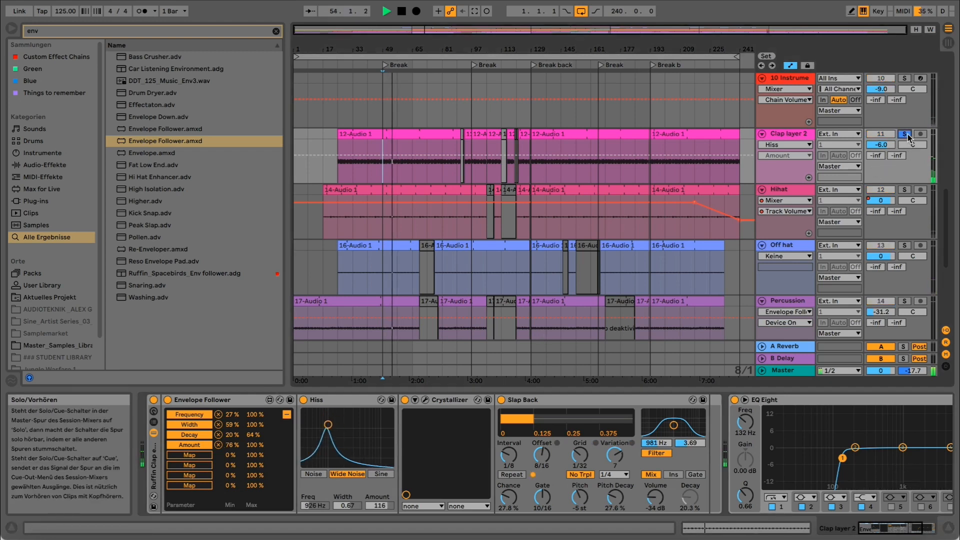
pyautogui.click(162, 400)
pyautogui.click(162, 400)
pyautogui.click(167, 400)
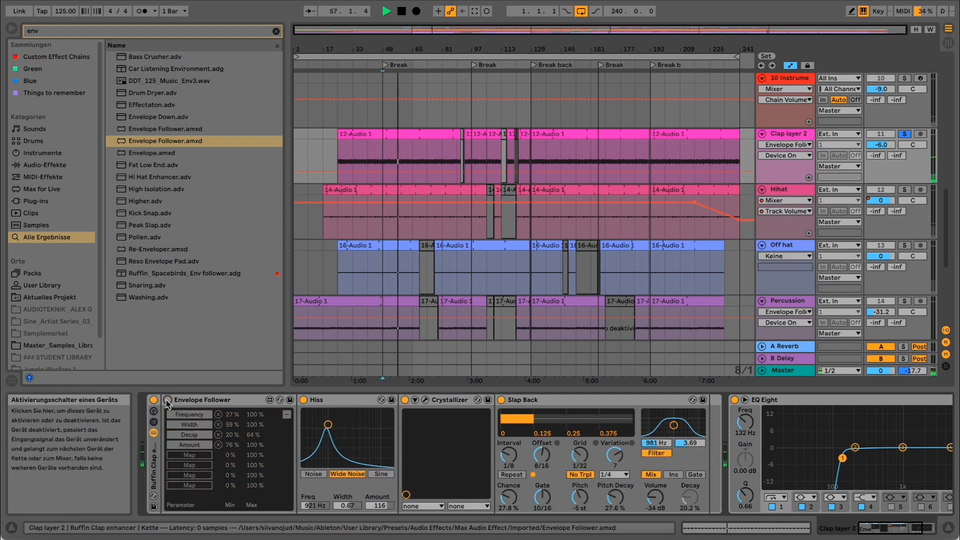
pyautogui.click(168, 400)
pyautogui.click(303, 399)
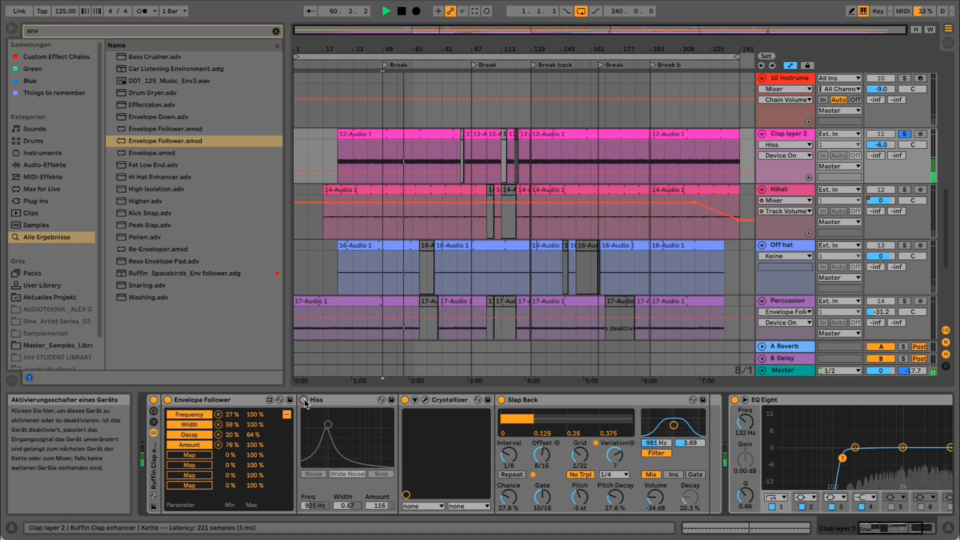
pyautogui.click(304, 400)
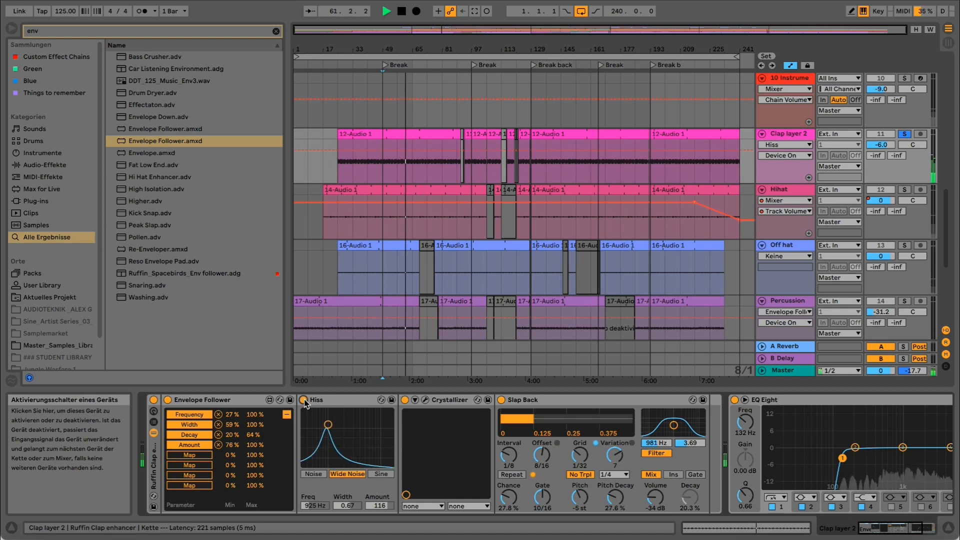
pyautogui.click(198, 400)
pyautogui.click(168, 400)
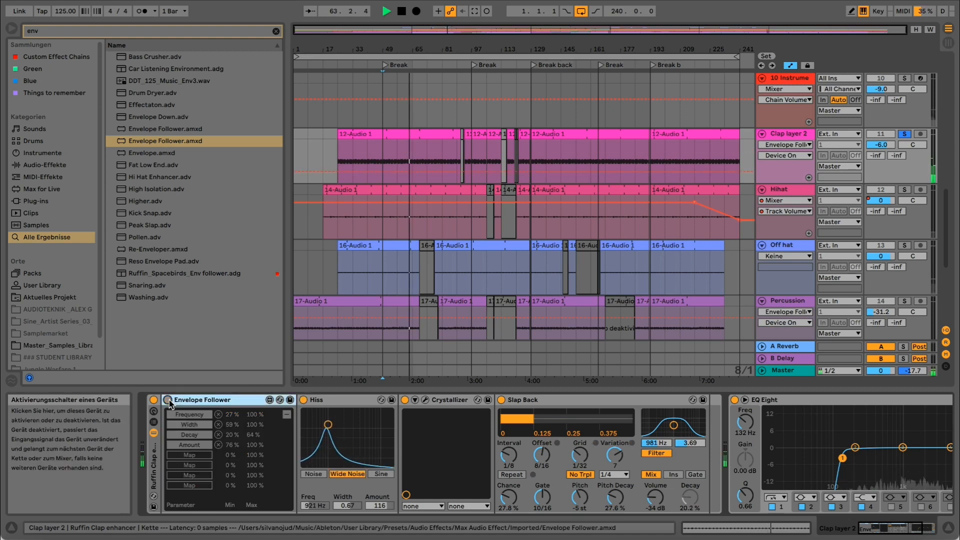
pyautogui.click(167, 400)
pyautogui.click(304, 400)
pyautogui.click(306, 402)
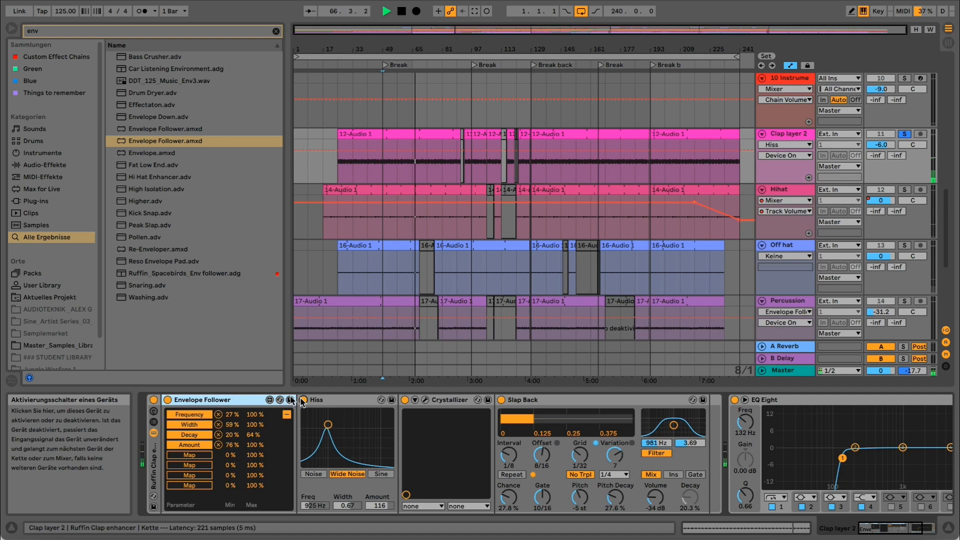
# Compare the whole Ruffin Clap enhancer rack off and on, leave it on, unsolo Clap layer 2 and stop playback
pyautogui.click(153, 400)
pyautogui.click(153, 400)
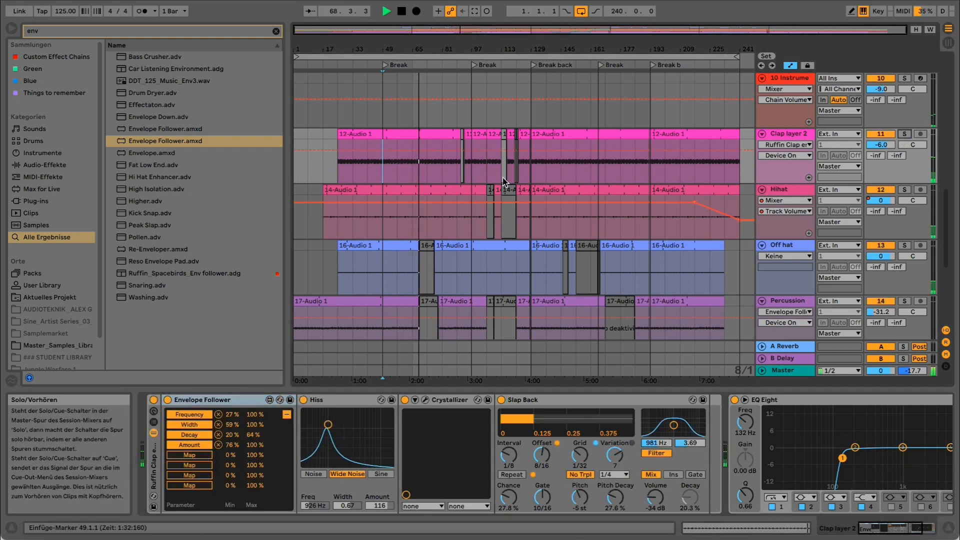
pyautogui.press('space')
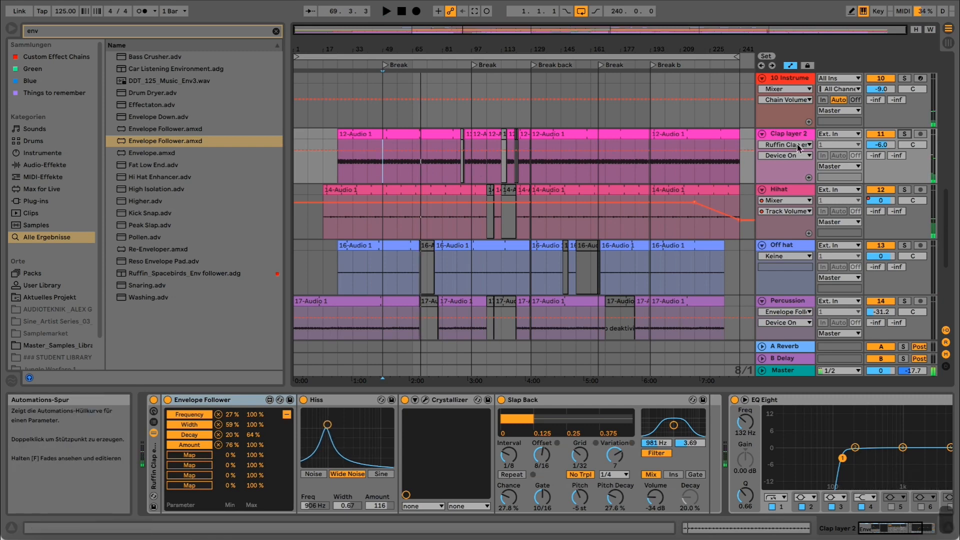
pyautogui.scroll(-1, 793, 160)
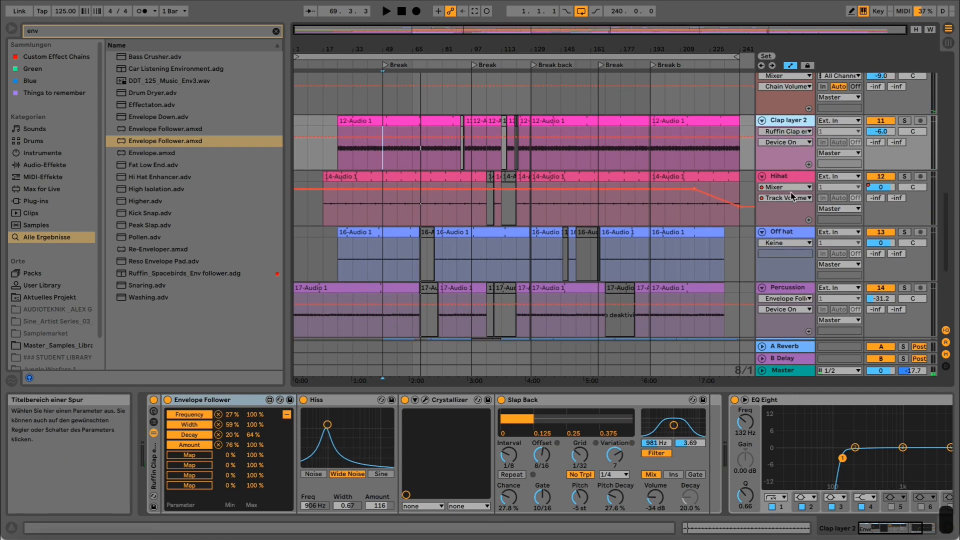
# Review the device chains of the Hihat, Off hat and Percussion tracks, and go to bar 81 of the soloed Hihat live rec track
pyautogui.click(792, 177)
pyautogui.click(791, 232)
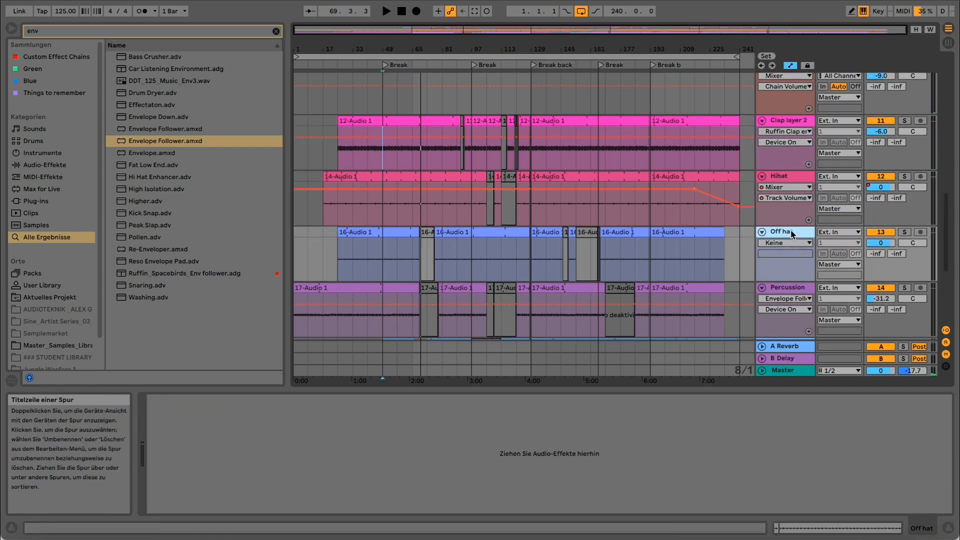
pyautogui.scroll(-2, 790, 229)
pyautogui.click(790, 263)
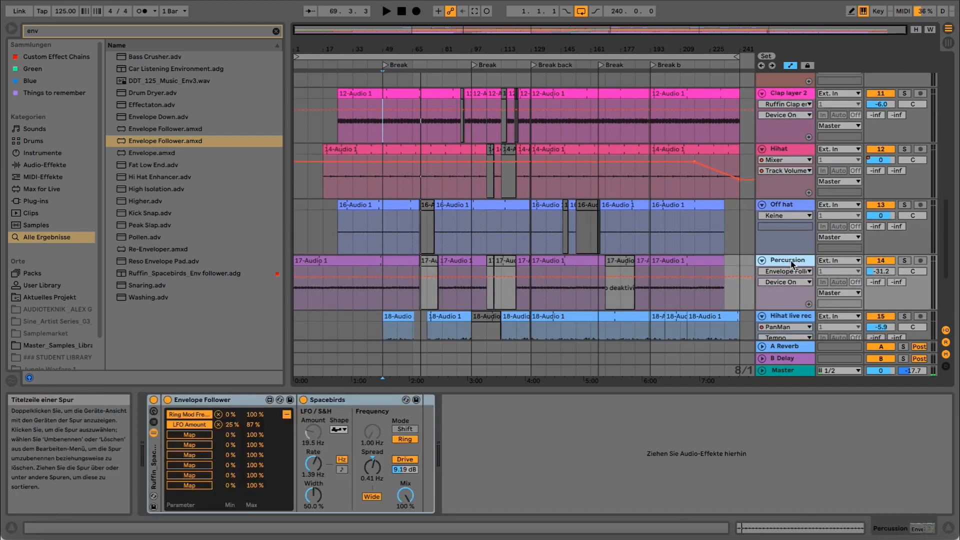
pyautogui.scroll(-10, 447, 185)
pyautogui.click(446, 184)
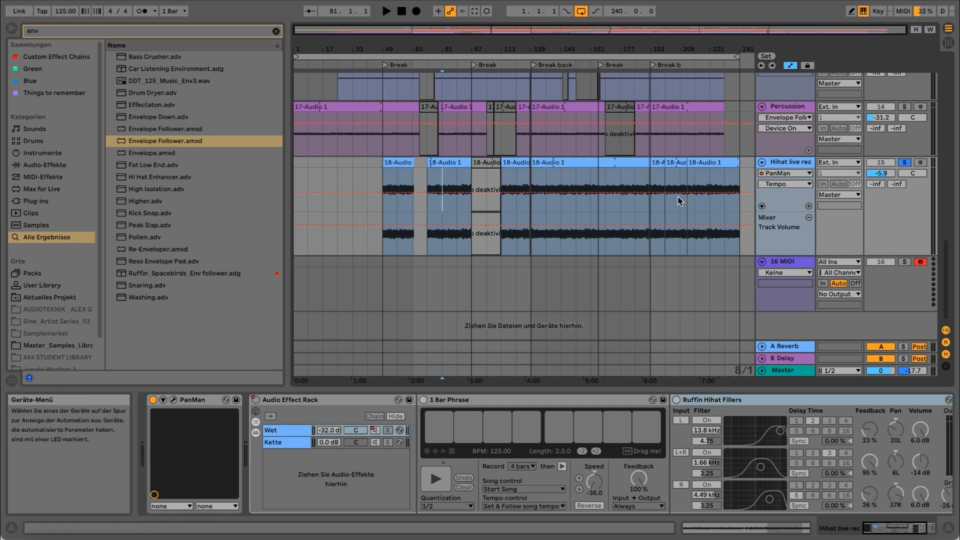
# Play the soloed Hihat live rec track, inspect its PanMan plug-in window, close it and stop playback
pyautogui.click(263, 401)
pyautogui.press('space')
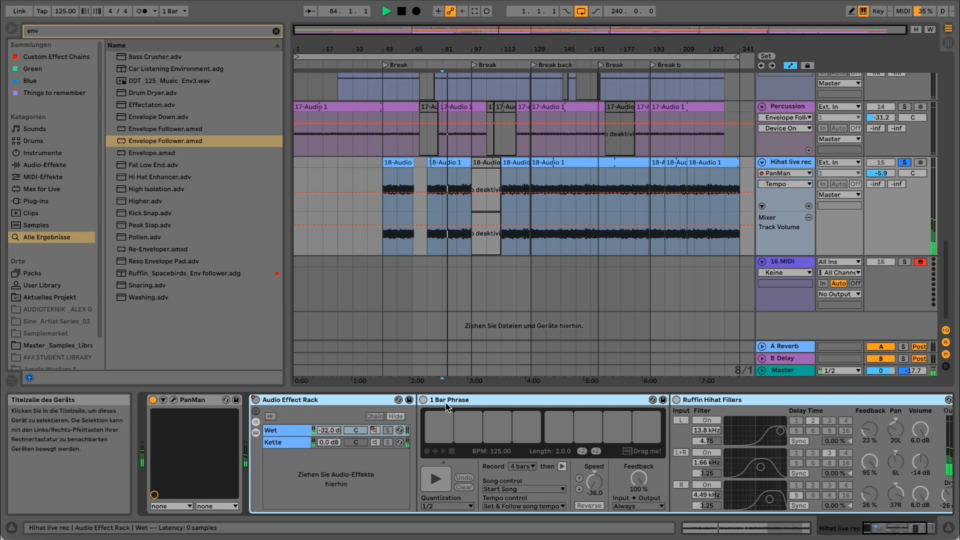
pyautogui.click(173, 400)
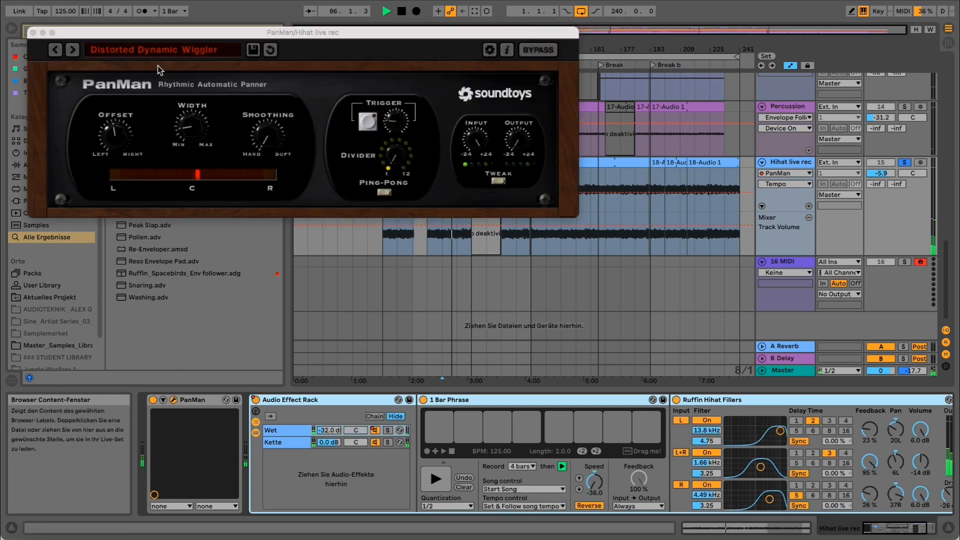
pyautogui.click(33, 32)
pyautogui.press('space')
# Display the Audio Effect Rack's Device On automation on Hihat live rec and re-enable the overridden automation
pyautogui.click(255, 400)
pyautogui.click(256, 400)
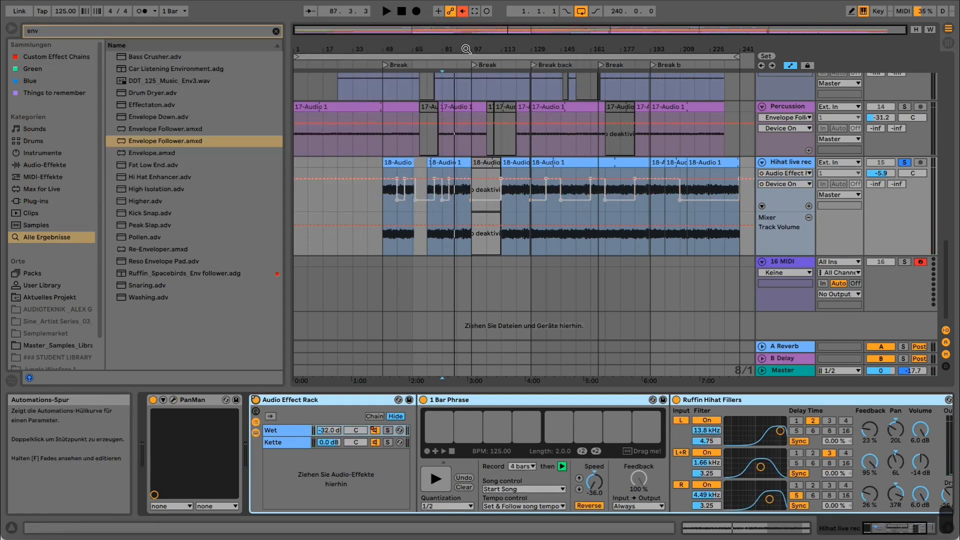
pyautogui.click(462, 15)
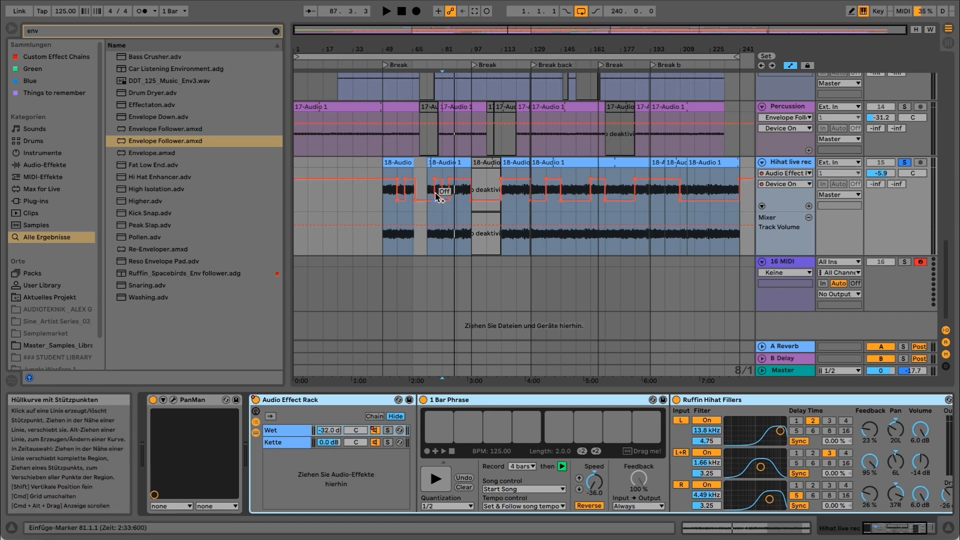
pyautogui.click(427, 211)
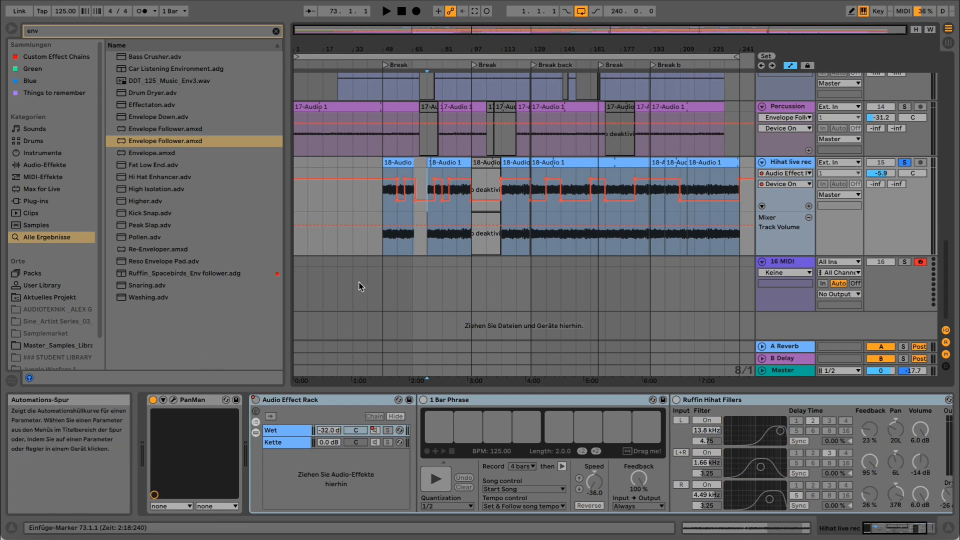
# Rename the Audio Effect Rack's Kette chain as Dry and select the 1 Bar Phrase looper in the Wet chain
pyautogui.click(299, 433)
pyautogui.click(296, 442)
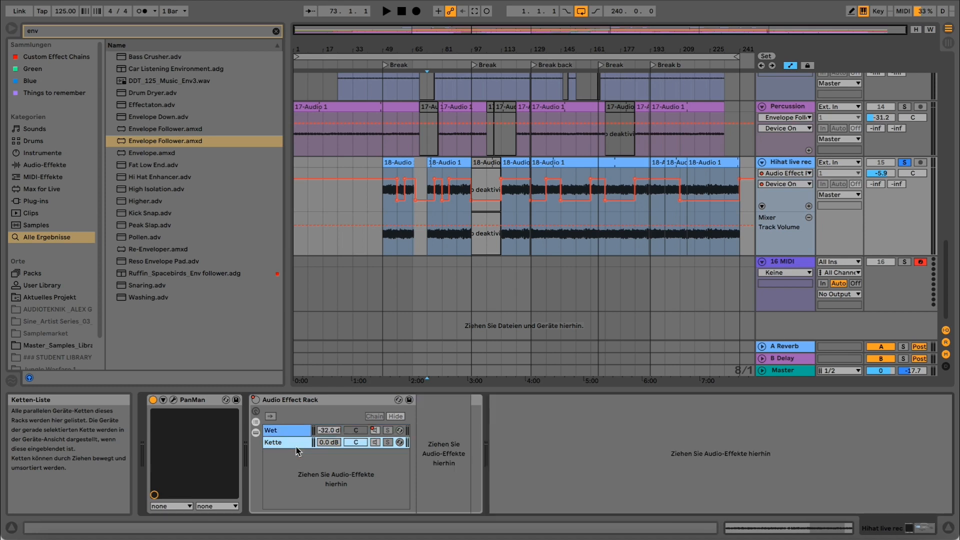
pyautogui.hotkey('ctrl', 'r')
pyautogui.write('Dry')
pyautogui.press('Return')
pyautogui.click(297, 432)
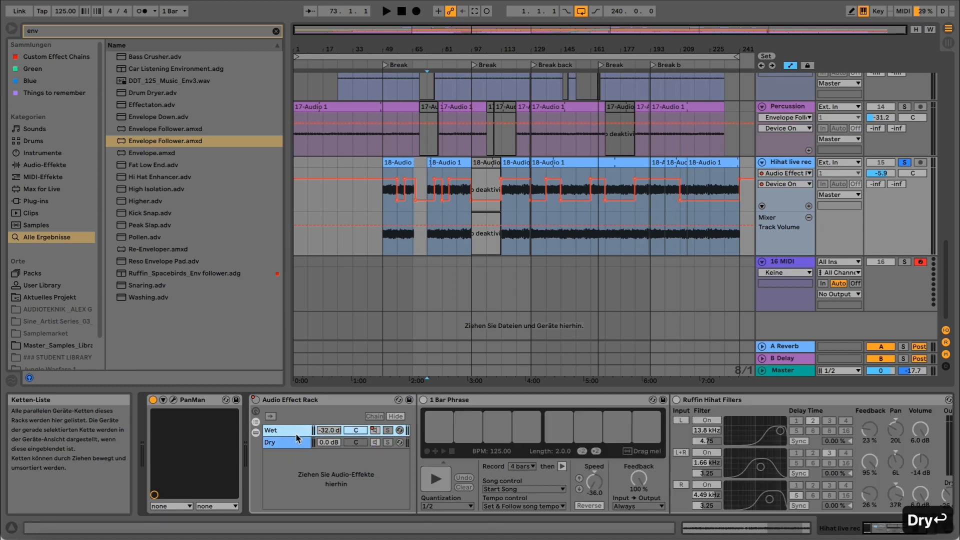
pyautogui.click(443, 400)
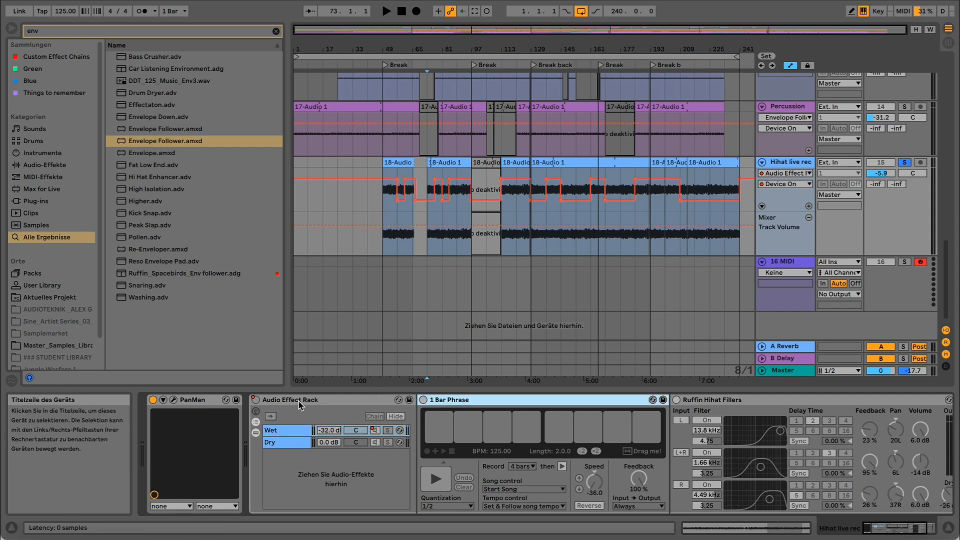
# Loop the eight bars of Hihat live rec starting at bar 89 and play the loop briefly
pyautogui.click(454, 220)
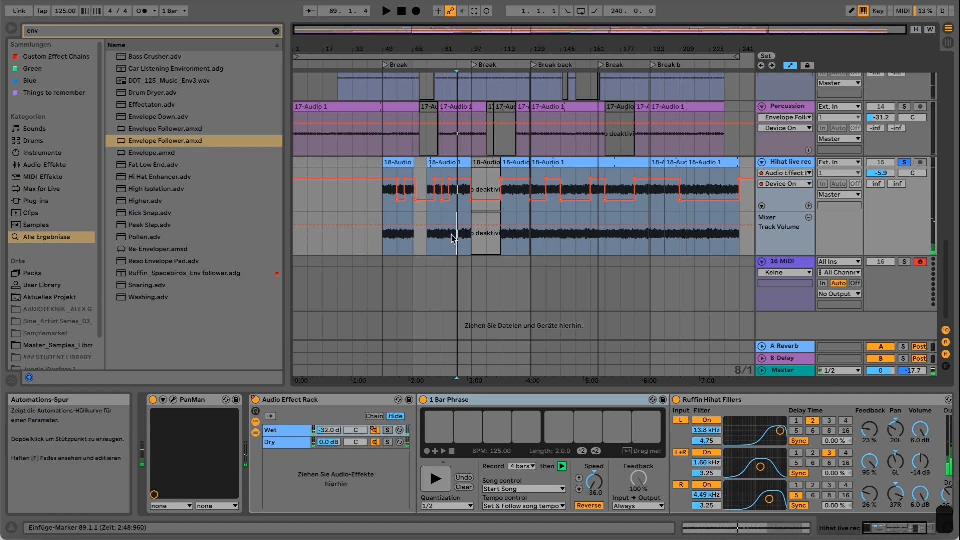
pyautogui.moveTo(458, 244); pyautogui.dragTo(463, 248)
pyautogui.hotkey('ctrl', 'l')
pyautogui.press('space')
pyautogui.press('space')
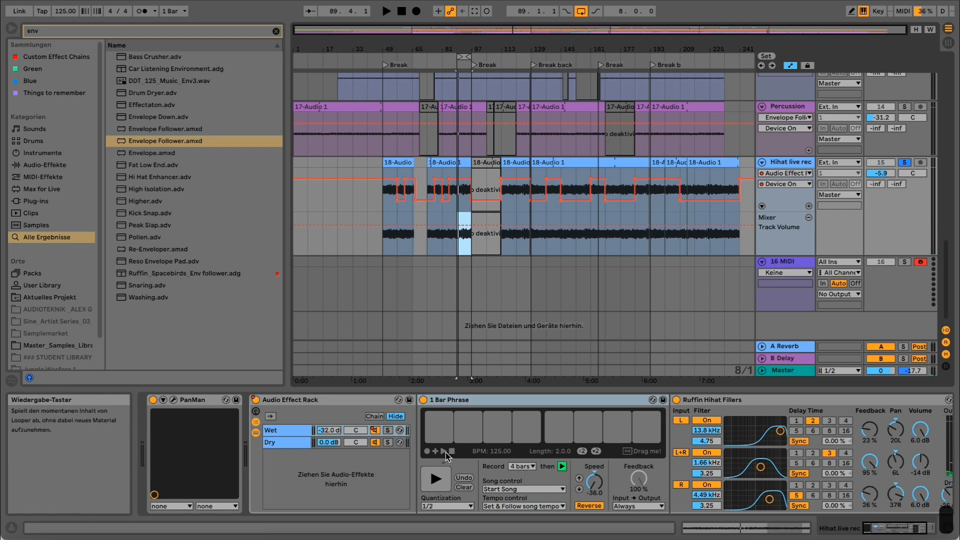
# Run the 1 Bar Phrase looper with 8 Bars quantization and listen with its Speed at 2.00 and reset to 0.00
pyautogui.click(435, 478)
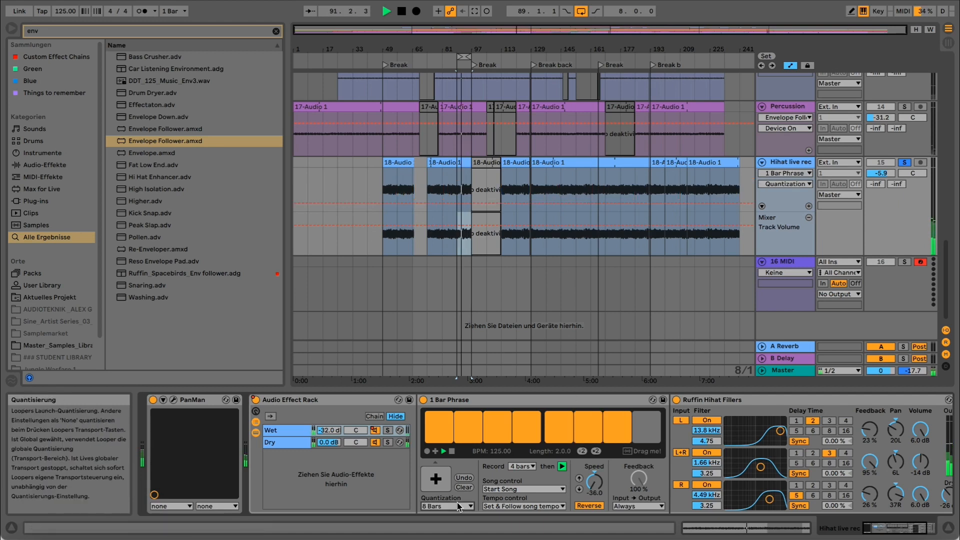
pyautogui.click(596, 483)
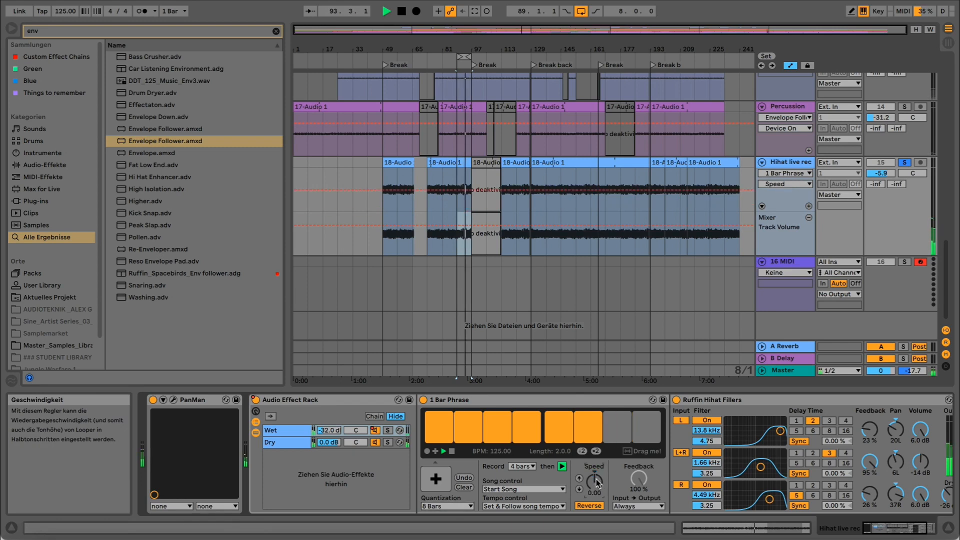
pyautogui.press('Delete')
pyautogui.press('space')
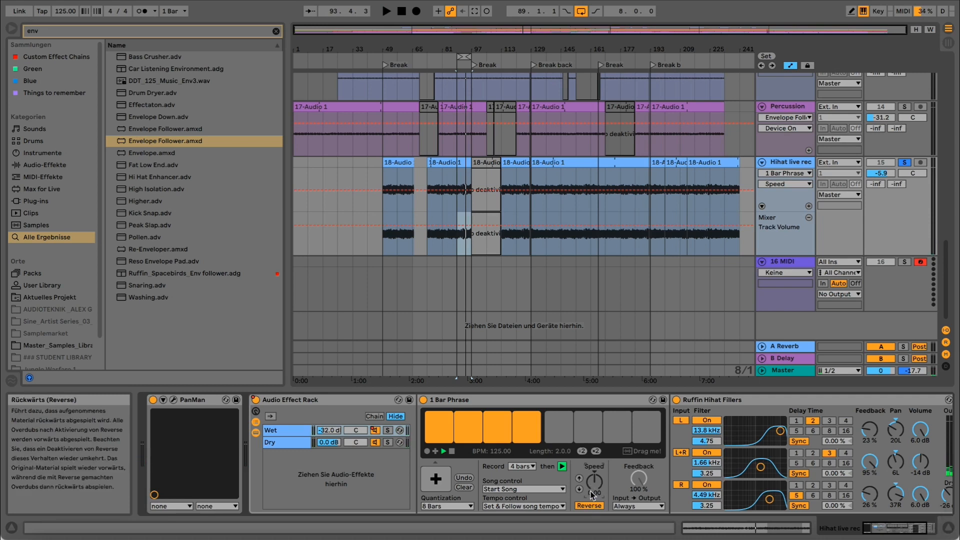
pyautogui.moveTo(589, 493); pyautogui.dragTo(589, 500)
pyautogui.press('Delete')
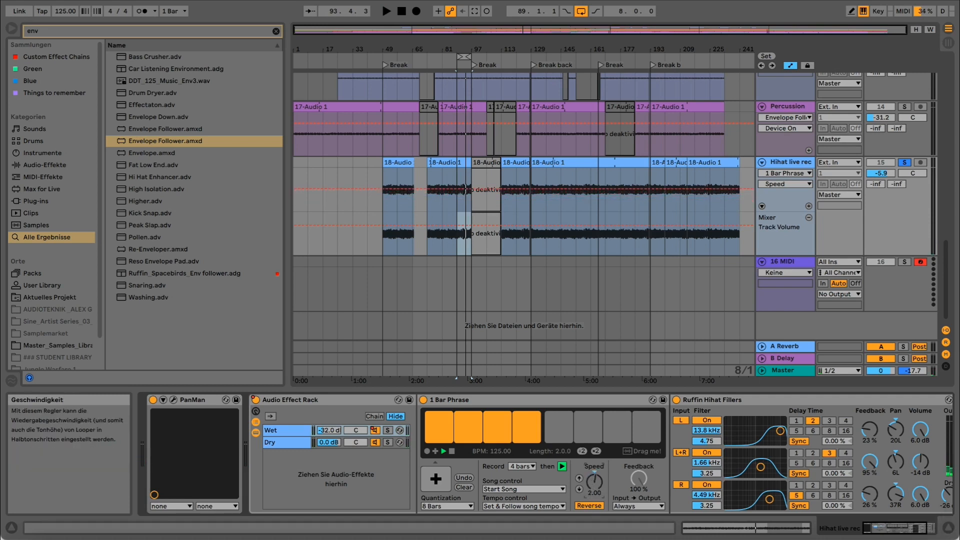
pyautogui.press('space')
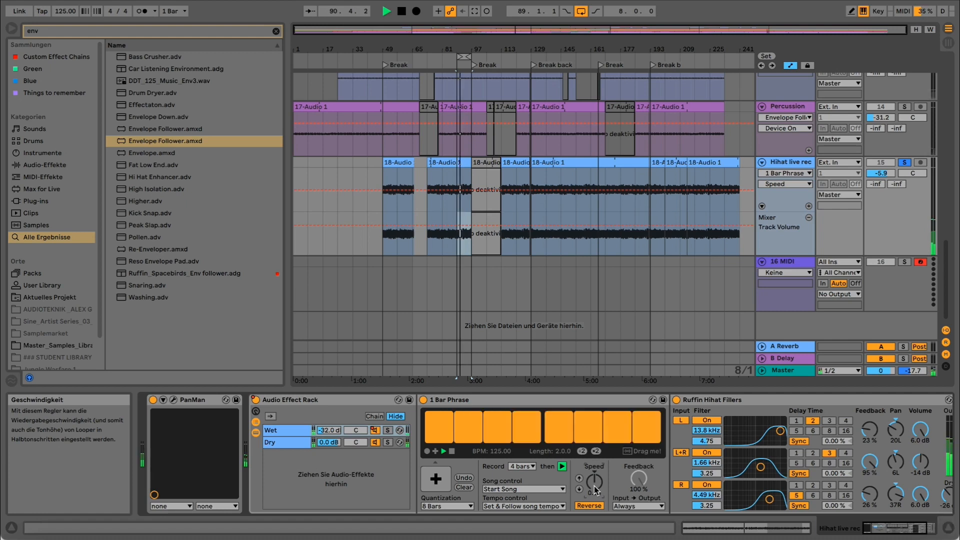
# Set the 1 Bar Phrase looper's Speed to -36.0 during playback, keep Reverse on and stop
pyautogui.moveTo(595, 490); pyautogui.dragTo(595, 537)
pyautogui.click(590, 505)
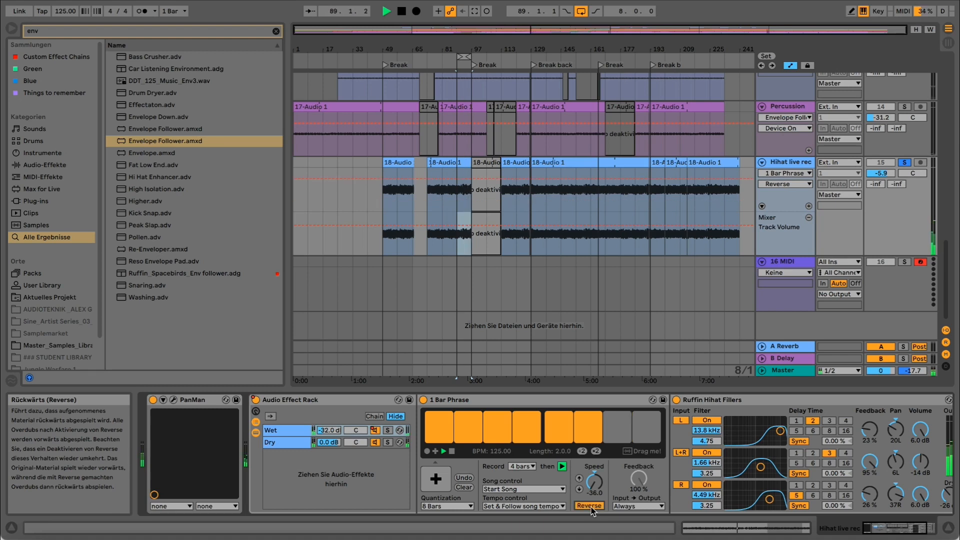
pyautogui.press('space')
# Switch Ruffin Hihat Fillers off, turn it back on and play the looped section
pyautogui.press('0')
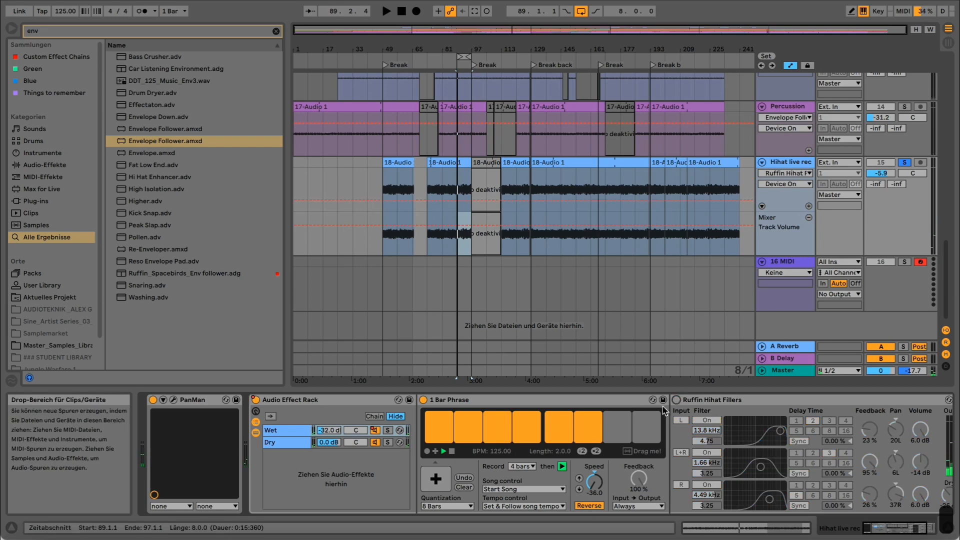
pyautogui.scroll(-2, 616, 406)
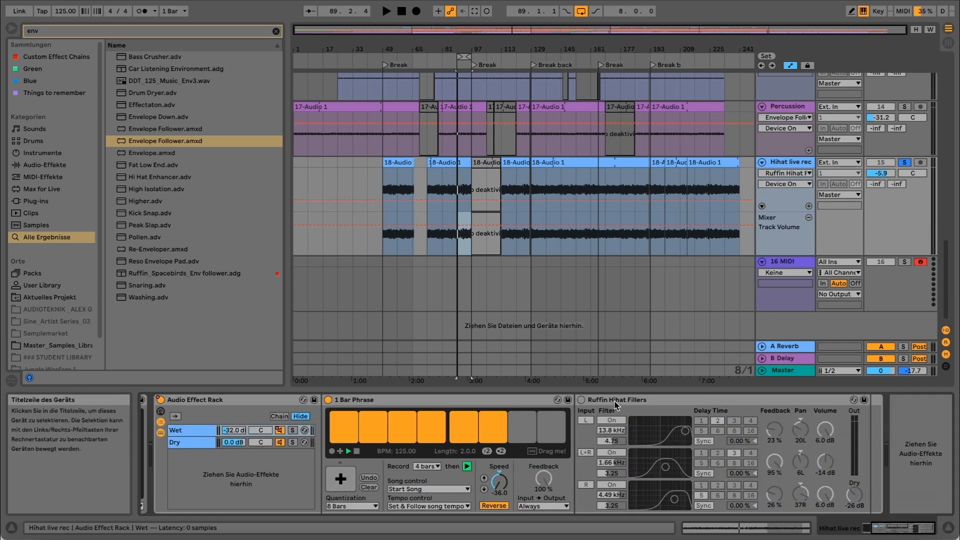
pyautogui.click(582, 400)
pyautogui.press('space')
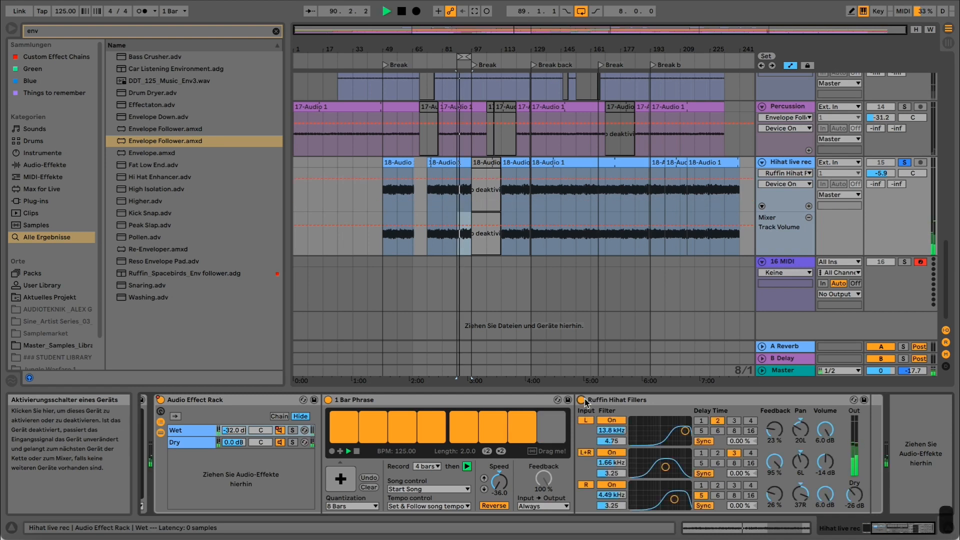
# Audition Ruffin Hihat Fillers' Dry level and its delay line filters switched off individually, leave them all on and stop playback
pyautogui.moveTo(854, 495); pyautogui.dragTo(855, 517)
pyautogui.click(611, 452)
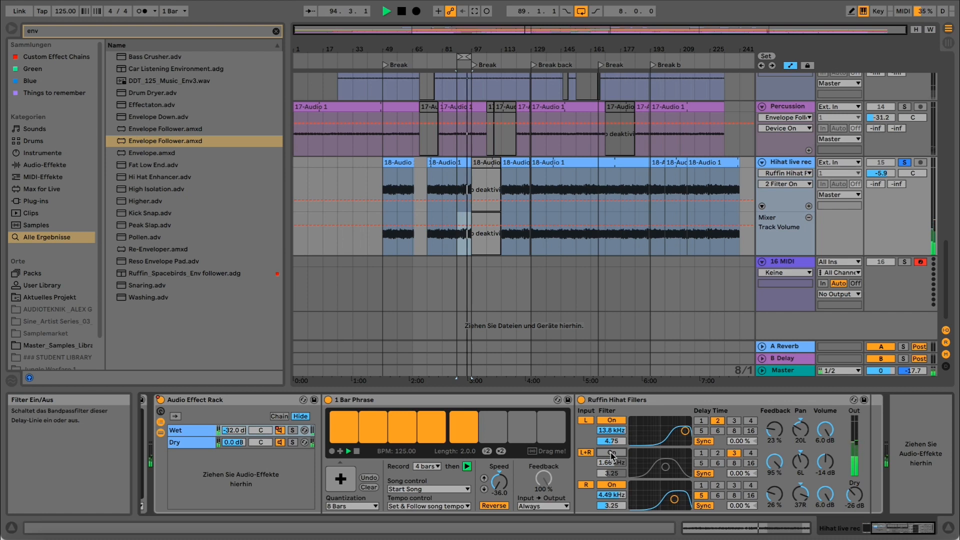
pyautogui.click(611, 453)
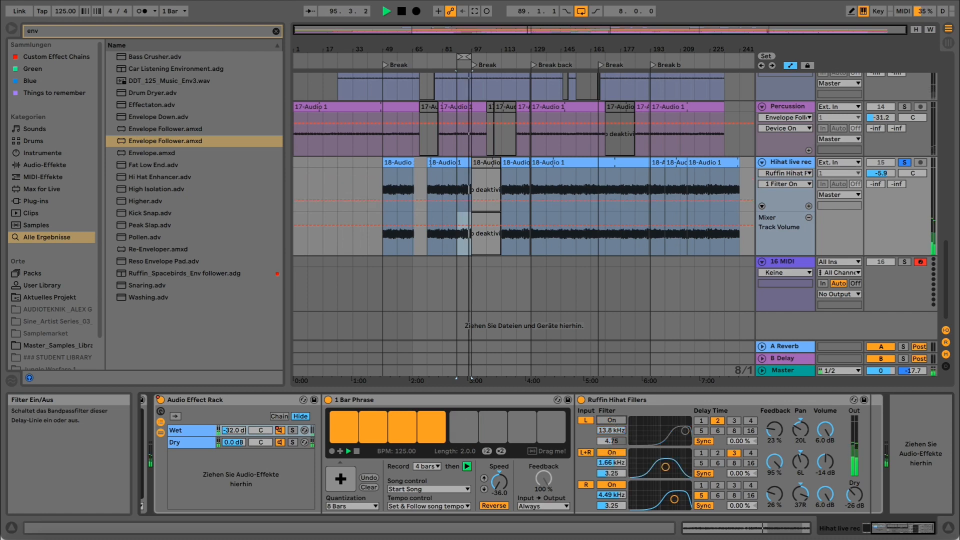
pyautogui.press('space')
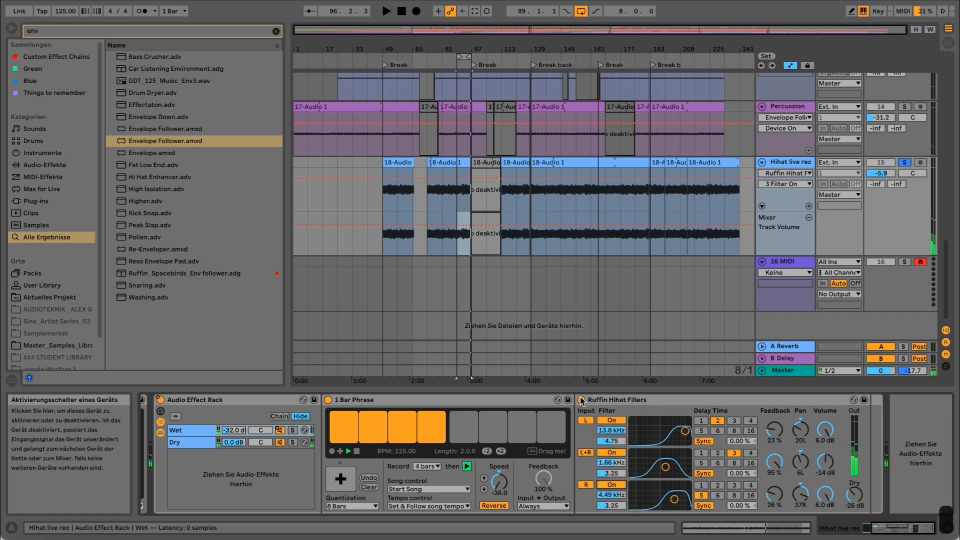
# Compare the looped hi-hat with Ruffin Hihat Fillers repeatedly bypassed and active, leaving it on
pyautogui.click(580, 399)
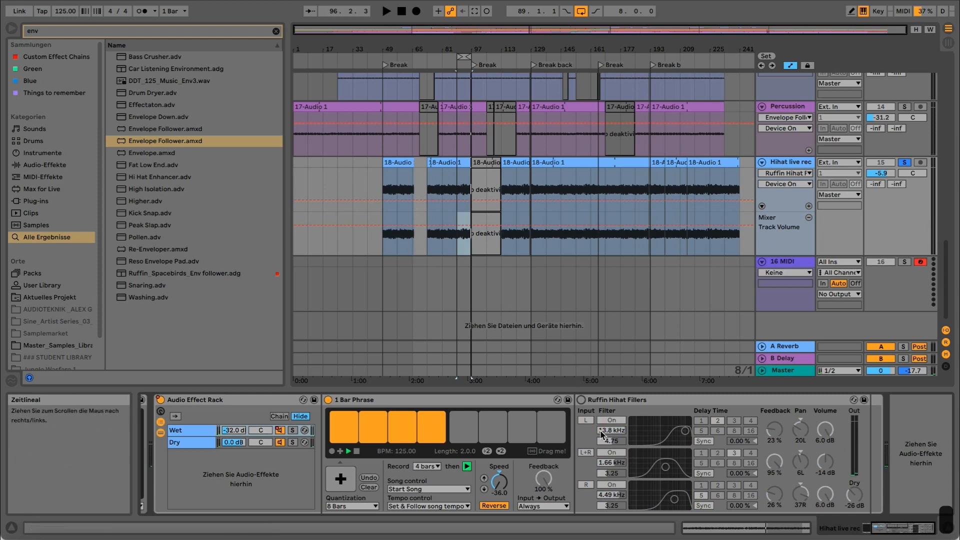
pyautogui.click(581, 399)
pyautogui.press('space')
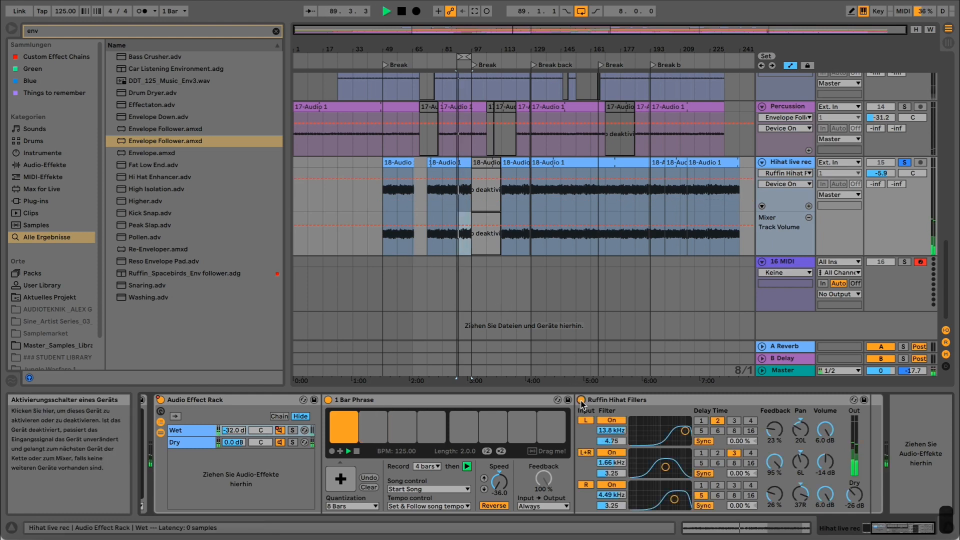
pyautogui.click(580, 400)
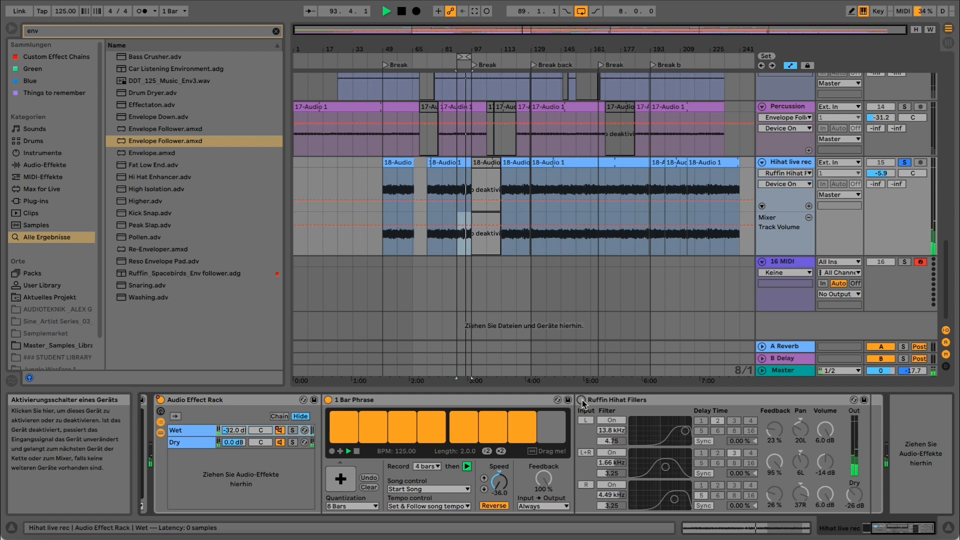
pyautogui.click(581, 400)
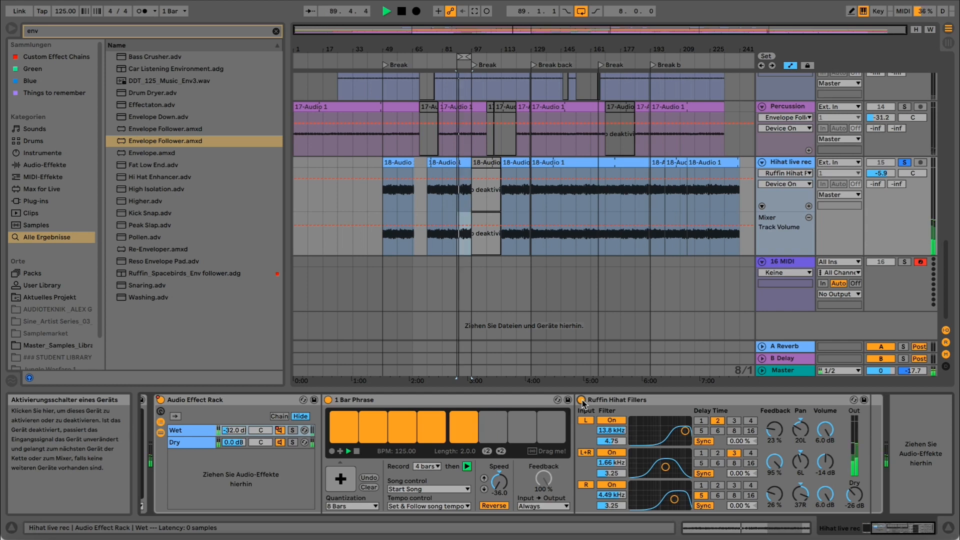
pyautogui.click(581, 400)
pyautogui.click(581, 400)
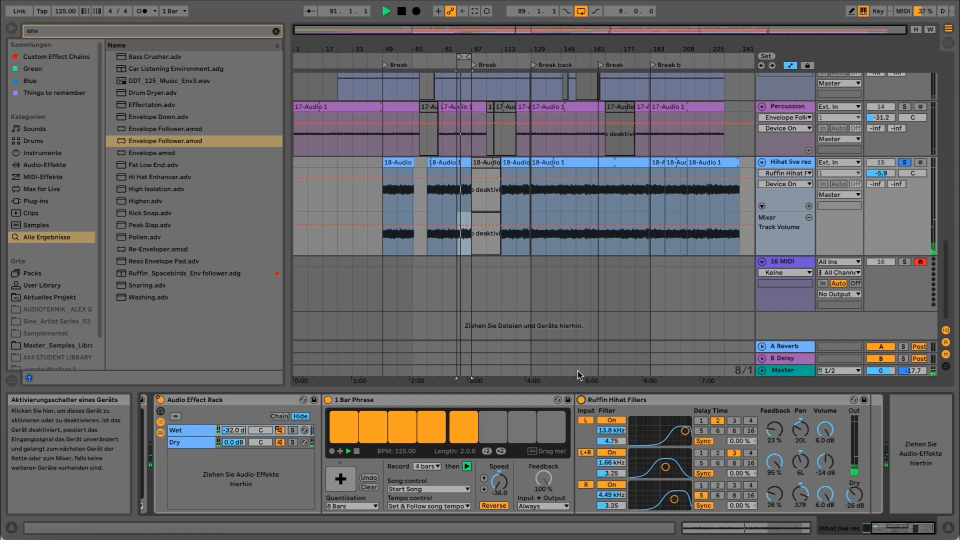
# Stop playback, unsolo Hihat live rec and play the full mix from bar 49
pyautogui.press('space')
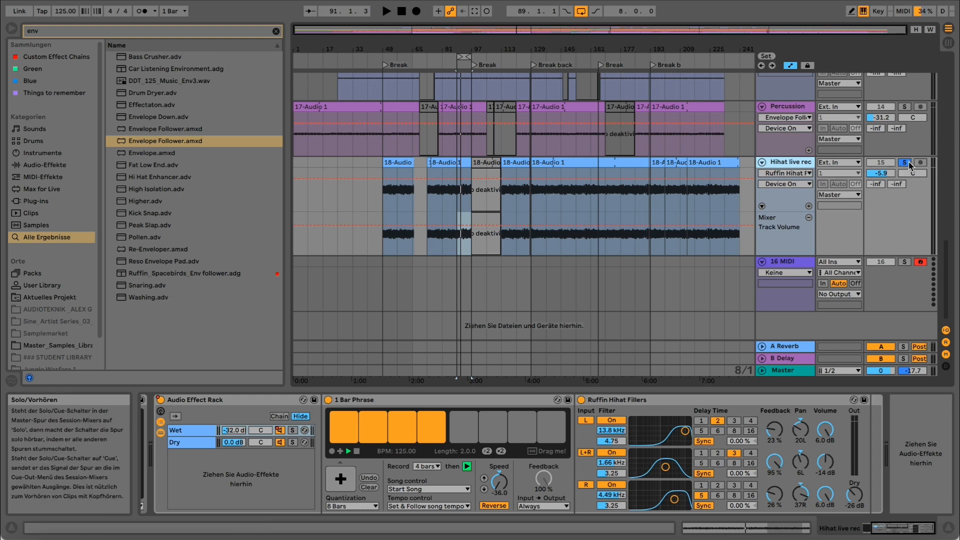
pyautogui.click(385, 201)
pyautogui.press('space')
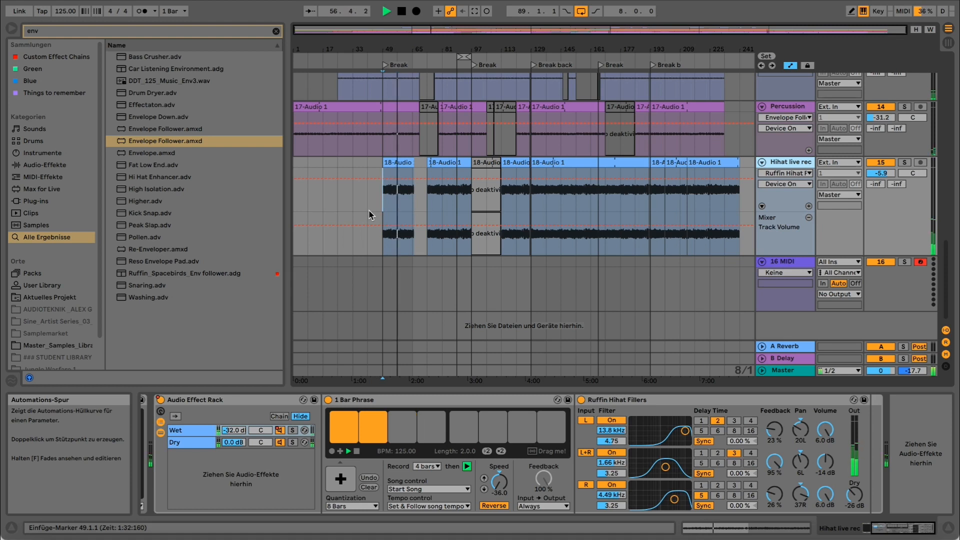
# Compare the full mix with Hihat live rec's Audio Effect Rack off and on, leaving it on
pyautogui.click(161, 399)
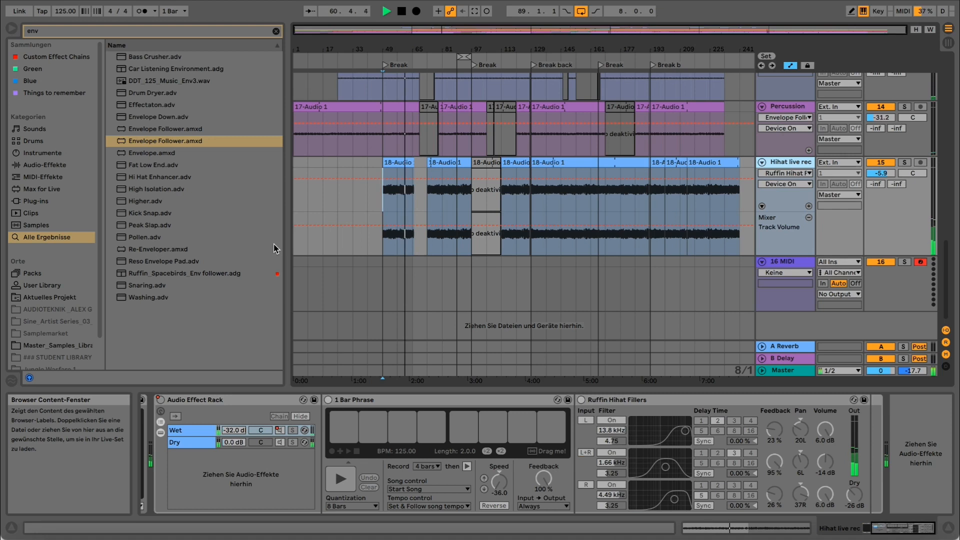
pyautogui.hotkey('ctrl', 'z')
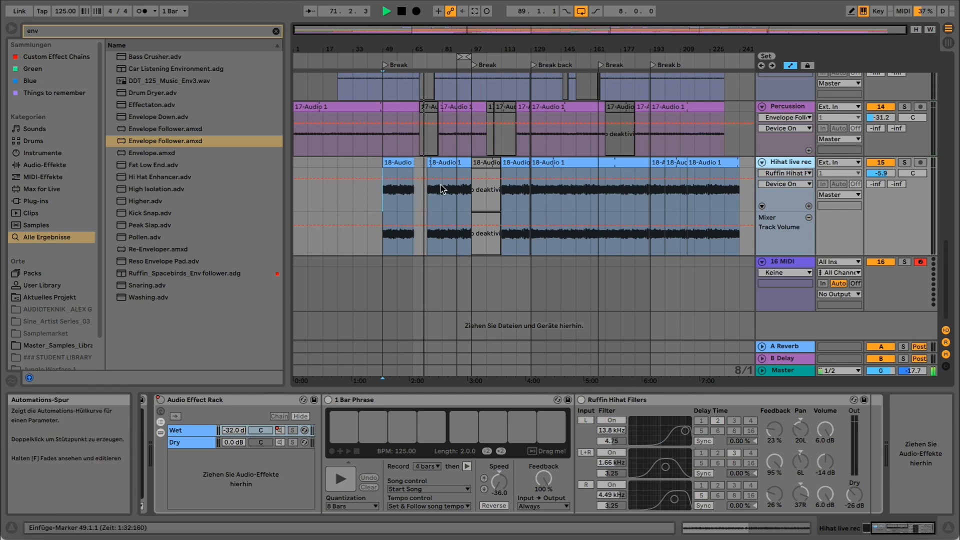
pyautogui.scroll(3, 431, 199)
pyautogui.scroll(-3, 431, 202)
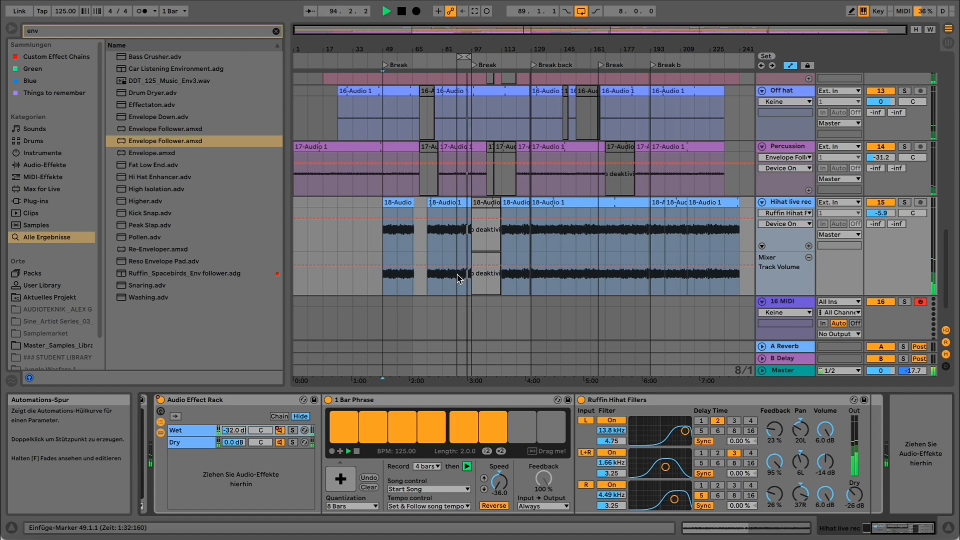
# Stop playback, solo the Percussion track and set the playback start at bar 129
pyautogui.press('space')
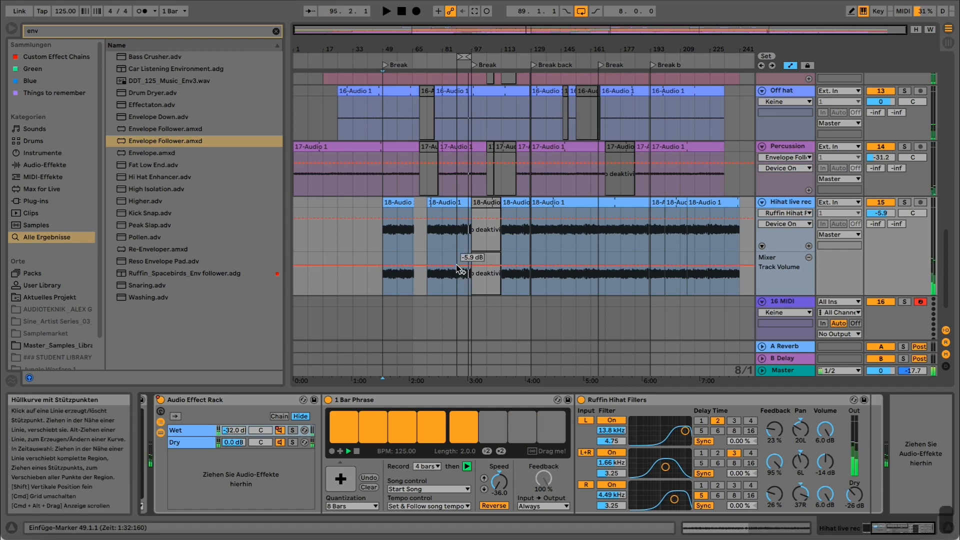
pyautogui.scroll(1, 496, 305)
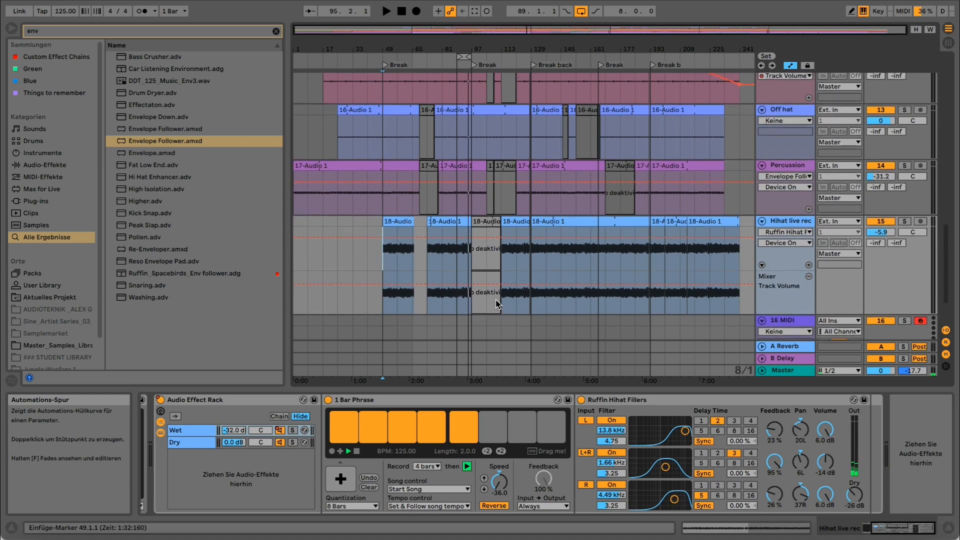
pyautogui.scroll(-4, 496, 304)
pyautogui.moveTo(893, 531)
pyautogui.mouseDown()
pyautogui.moveTo(885, 531)
pyautogui.moveTo(893, 531)
pyautogui.mouseUp()
pyautogui.scroll(3, 553, 225)
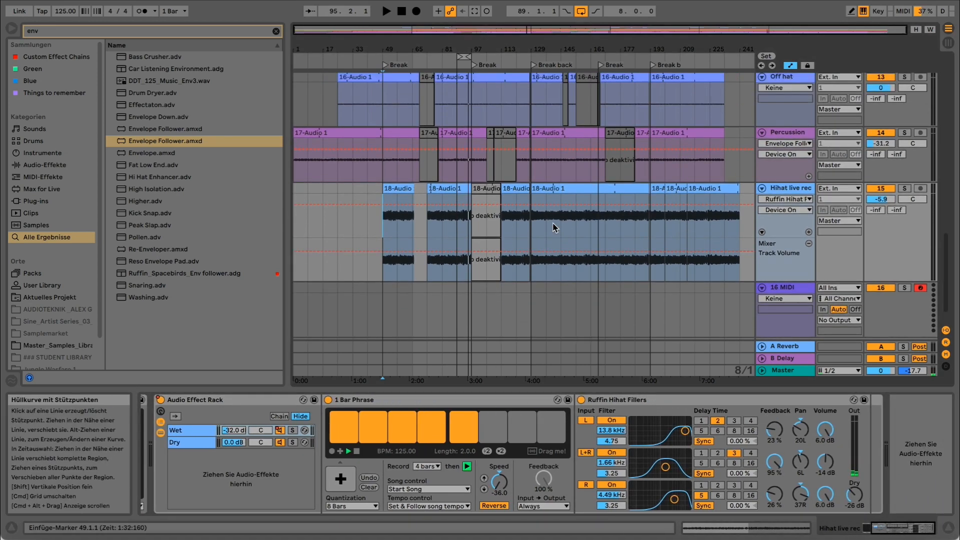
pyautogui.scroll(1, 553, 225)
pyautogui.click(781, 161)
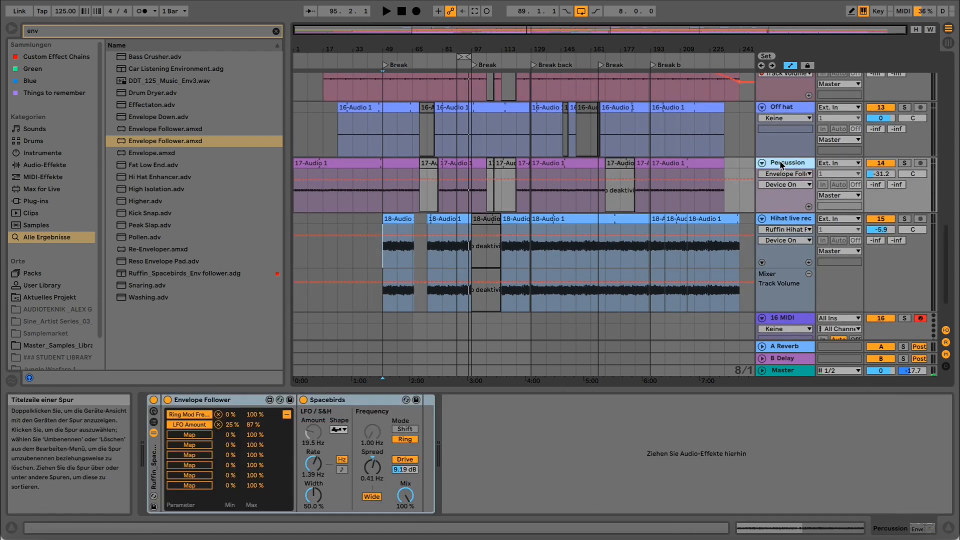
pyautogui.click(531, 200)
pyautogui.click(904, 163)
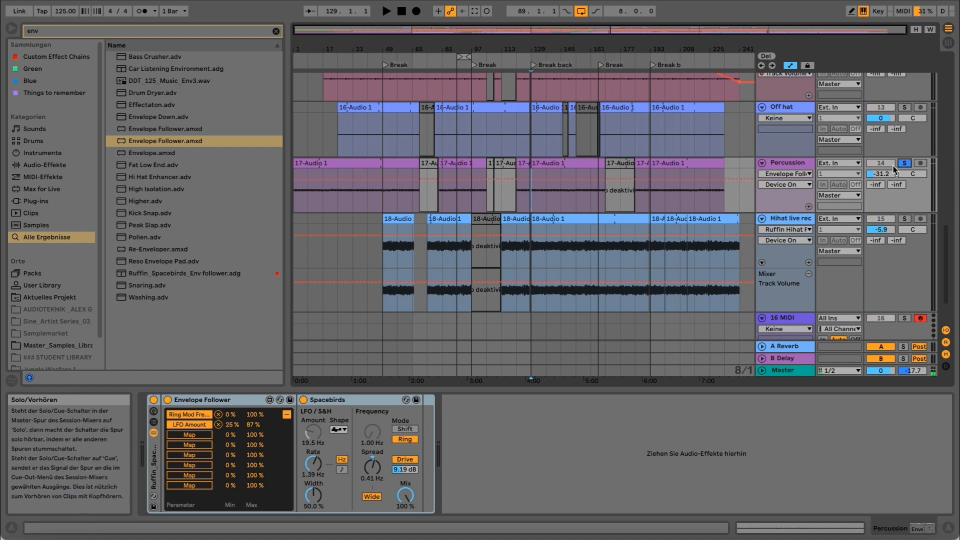
# Bypass Percussion's effect rack and audition the dry track from bar 129 with its track volume set to -4.6 dB
pyautogui.press('space')
pyautogui.press('space')
pyautogui.click(157, 401)
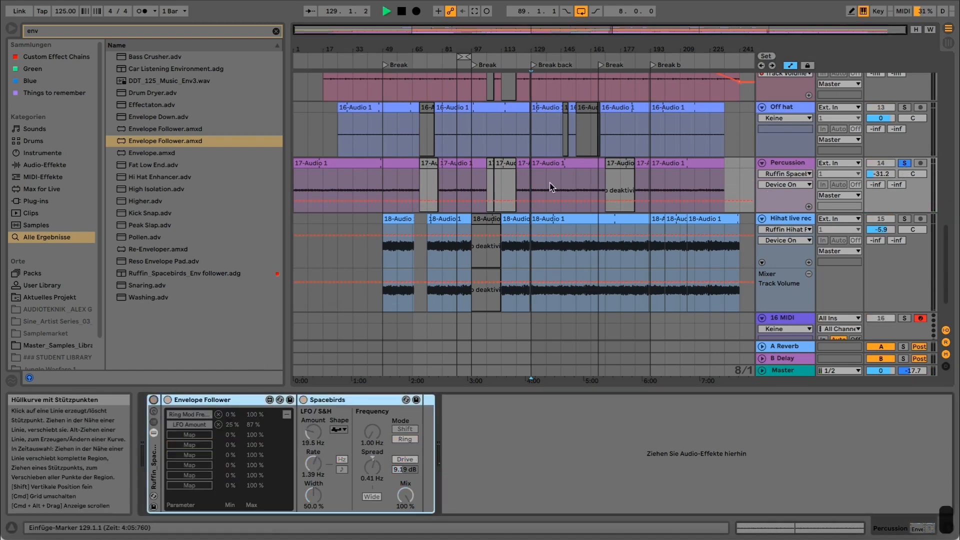
pyautogui.click(532, 193)
pyautogui.press('space')
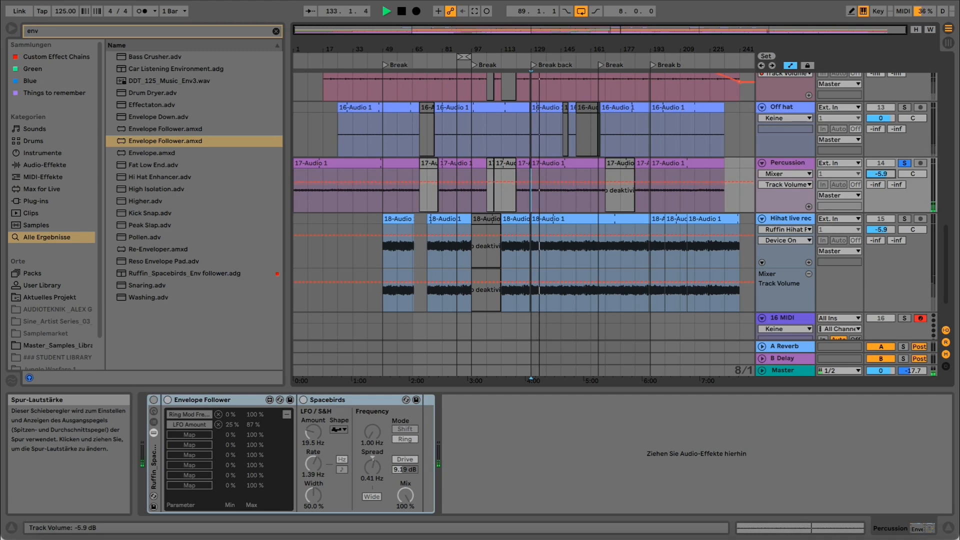
pyautogui.press('space')
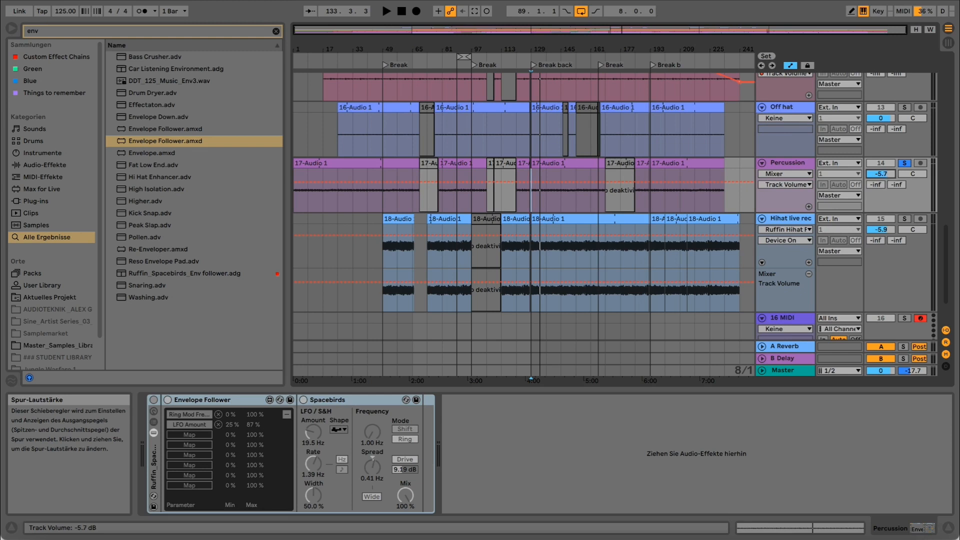
pyautogui.press('space')
pyautogui.moveTo(883, 180); pyautogui.dragTo(883, 175)
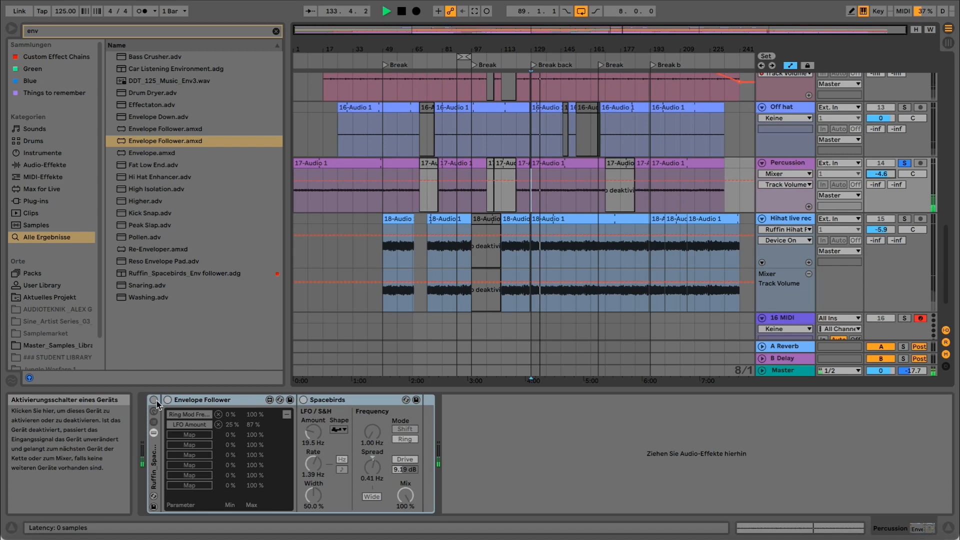
# Stop playback and switch Percussion's Spacebirds effect rack back on
pyautogui.press('space')
pyautogui.click(187, 403)
pyautogui.press('0')
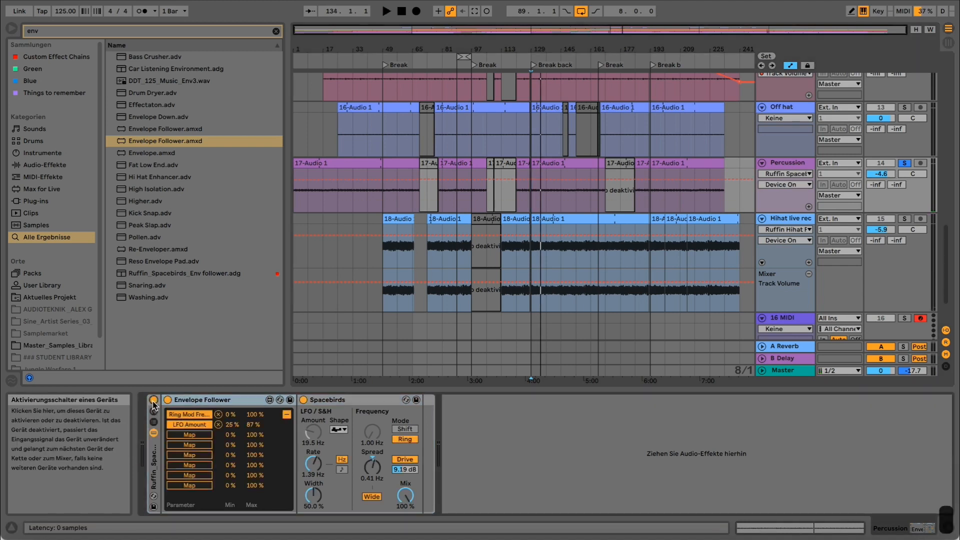
# Examine Envelope Follower's gain and timing controls, its parameter mappings, and Spacebirds' LFO Amount and Shape options, keeping the current shape
pyautogui.click(287, 414)
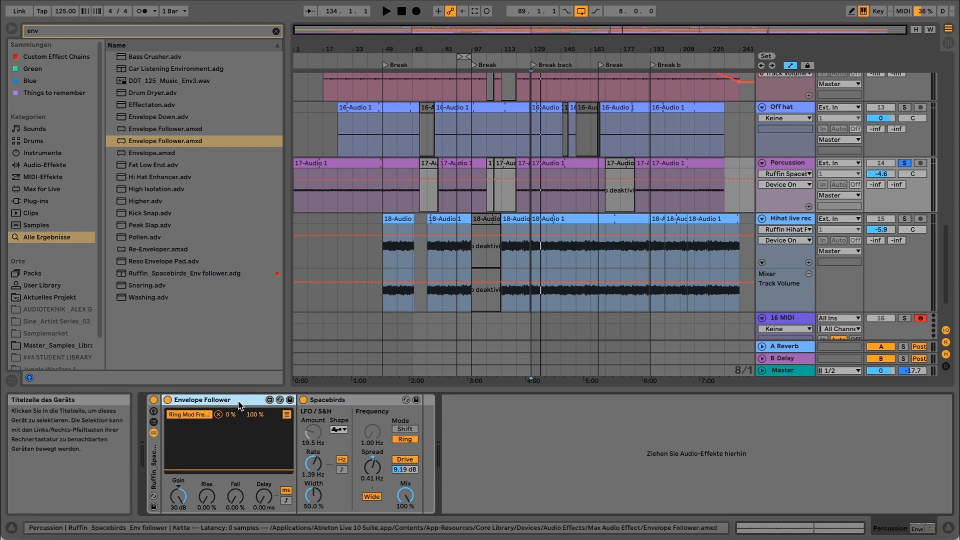
pyautogui.click(285, 415)
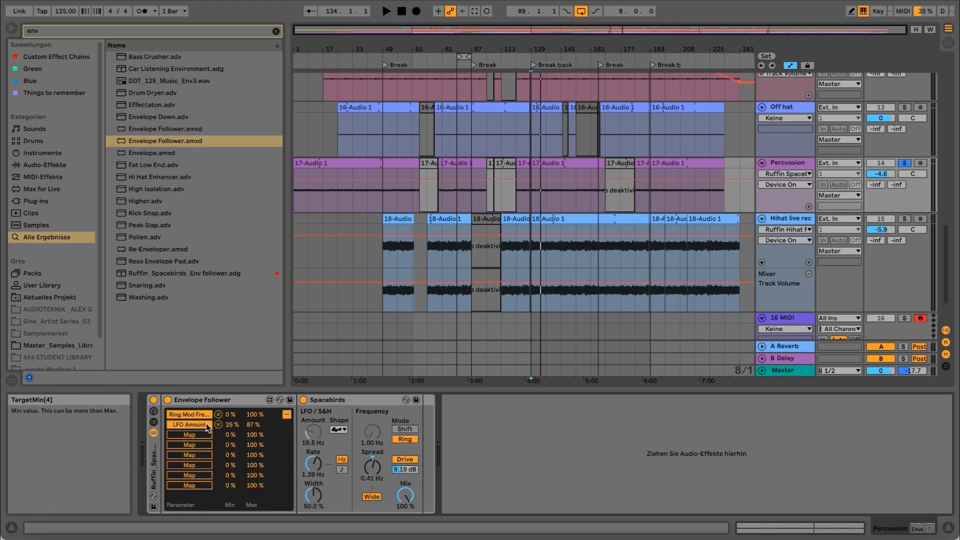
pyautogui.click(308, 436)
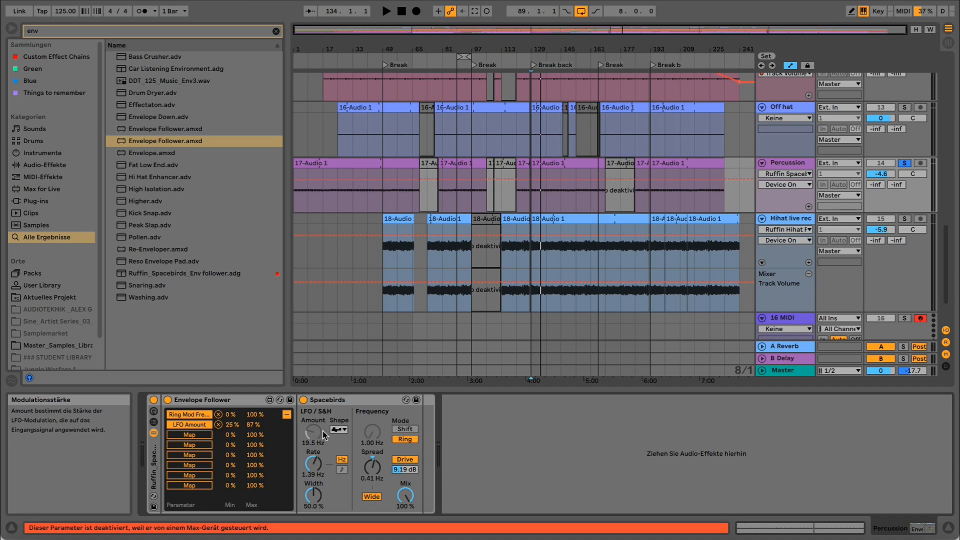
pyautogui.click(338, 429)
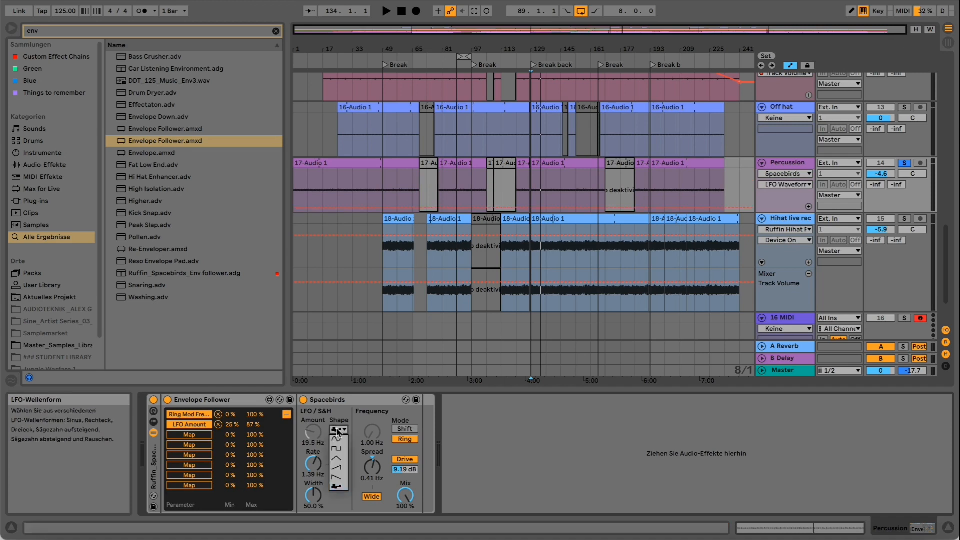
pyautogui.click(338, 488)
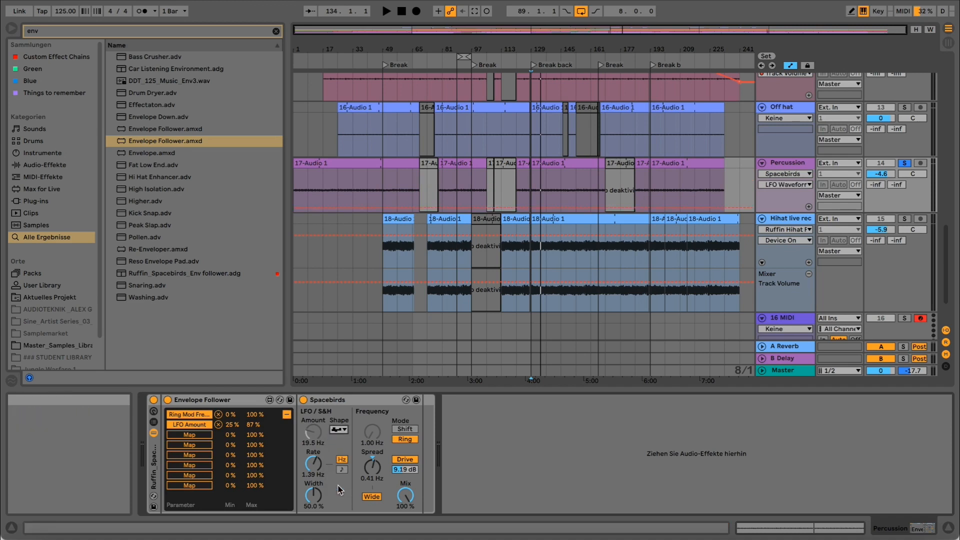
# Unsolo Percussion, play the full mix from bar 129 and set Percussion's track volume to -11.9 dB
pyautogui.click(904, 163)
pyautogui.press('space')
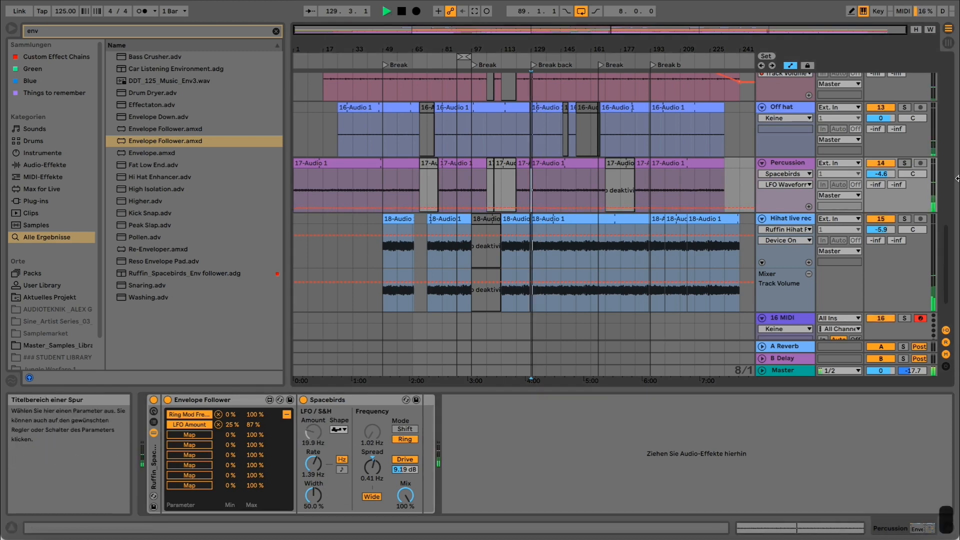
pyautogui.moveTo(881, 174); pyautogui.dragTo(880, 188)
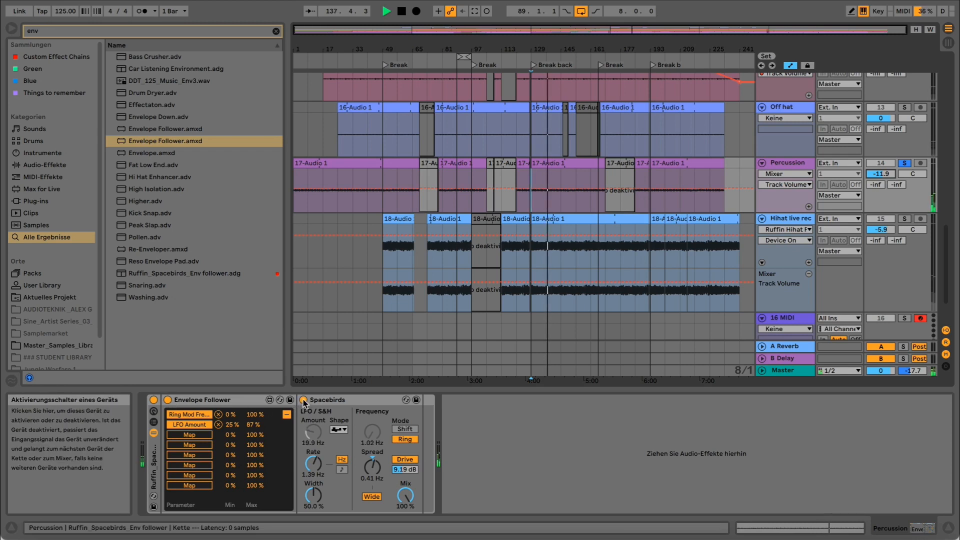
# Set the maximum of Envelope Follower's LFO Amount mapping to 100 % and duplicate the Spacebirds device
pyautogui.moveTo(259, 424); pyautogui.dragTo(259, 415)
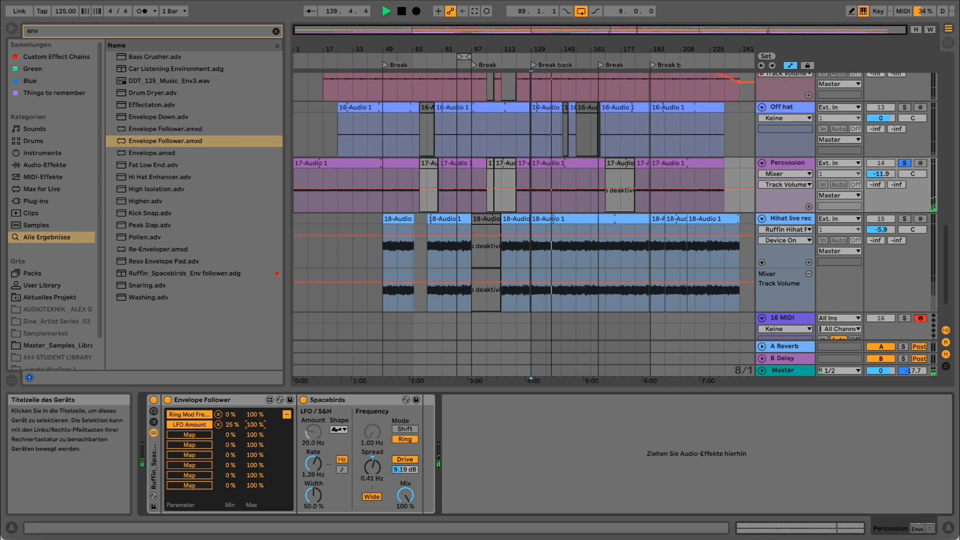
pyautogui.click(318, 400)
pyautogui.press('super+d')
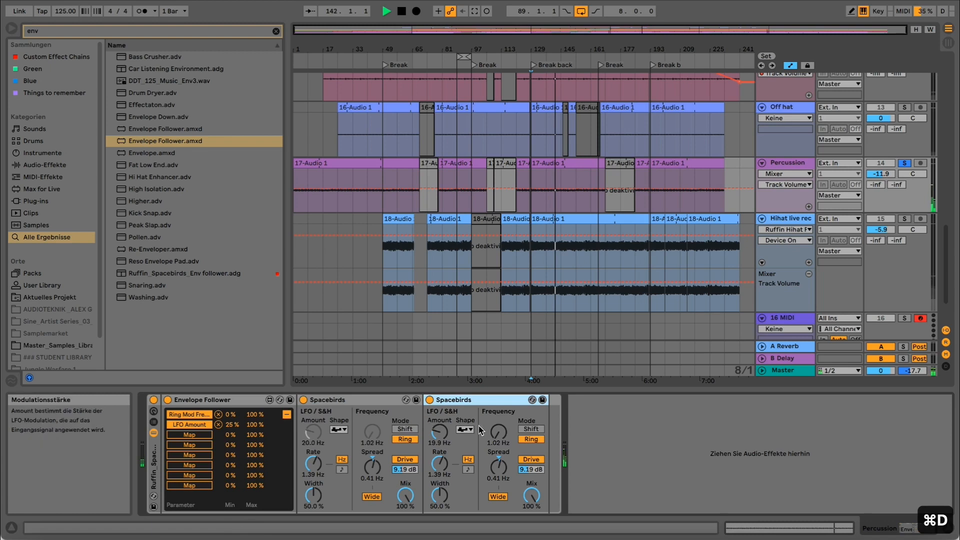
# Try the duplicated Spacebirds' frequency and modes, keep Ring mode, and map its ring frequency to Envelope Follower's third slot
pyautogui.moveTo(499, 432)
pyautogui.mouseDown()
pyautogui.moveTo(499, 415)
pyautogui.moveTo(499, 433)
pyautogui.mouseUp()
pyautogui.click(531, 428)
pyautogui.click(531, 439)
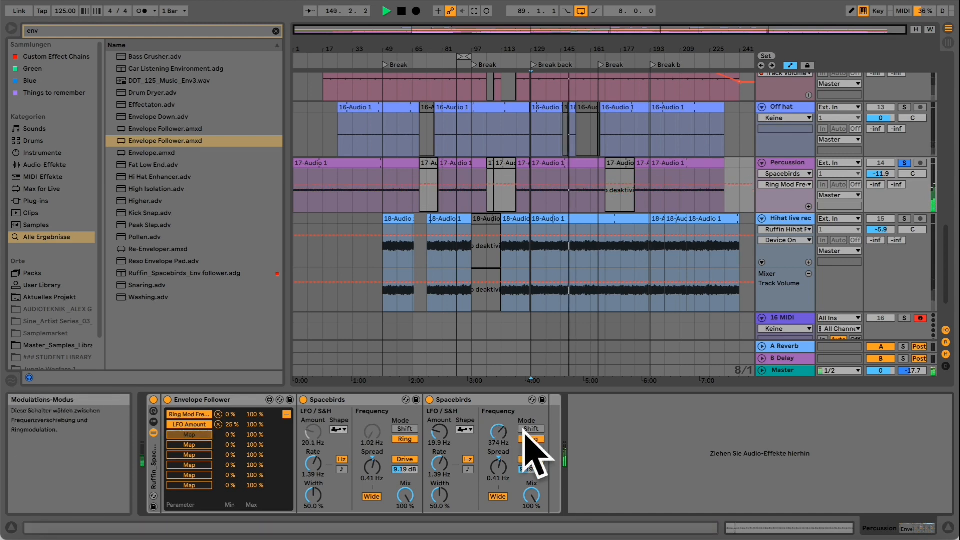
pyautogui.click(503, 438)
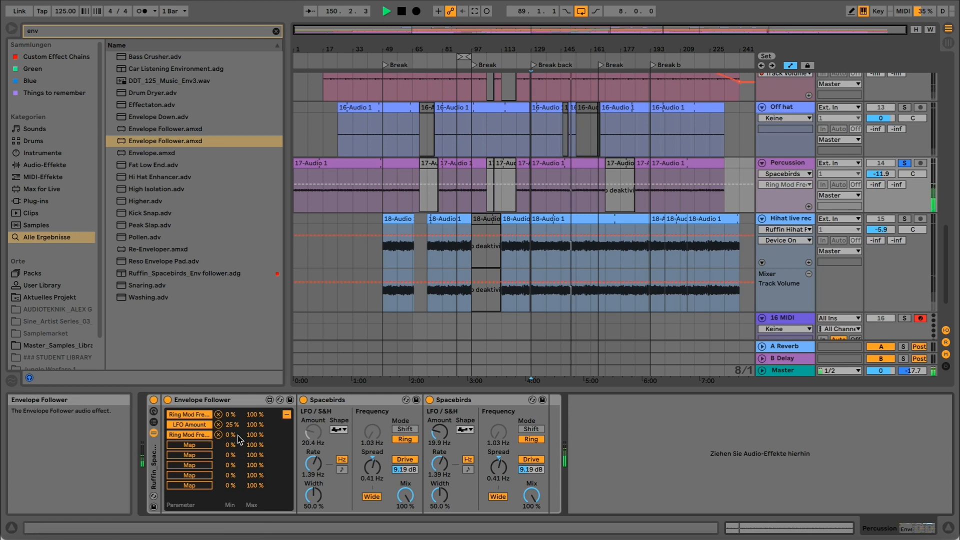
# Limit Envelope Follower's third mapping to a range of 65 % to 95 %
pyautogui.moveTo(232, 435); pyautogui.dragTo(255, 429)
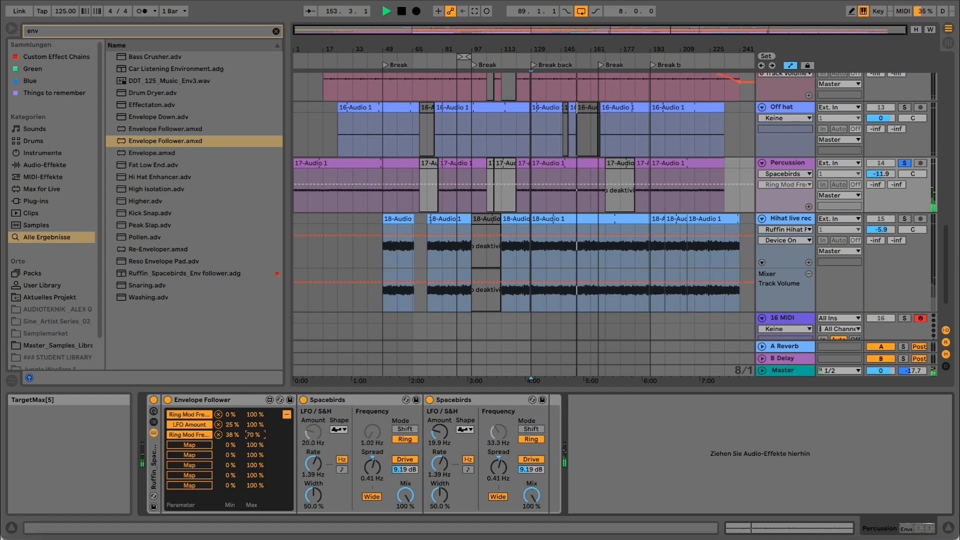
pyautogui.moveTo(231, 435); pyautogui.dragTo(251, 441)
pyautogui.click(251, 435)
# Give the second Spacebirds a sine LFO with 114 Hz amount and 50 Hz rate, in phase mode at 100°
pyautogui.click(465, 429)
pyautogui.click(469, 433)
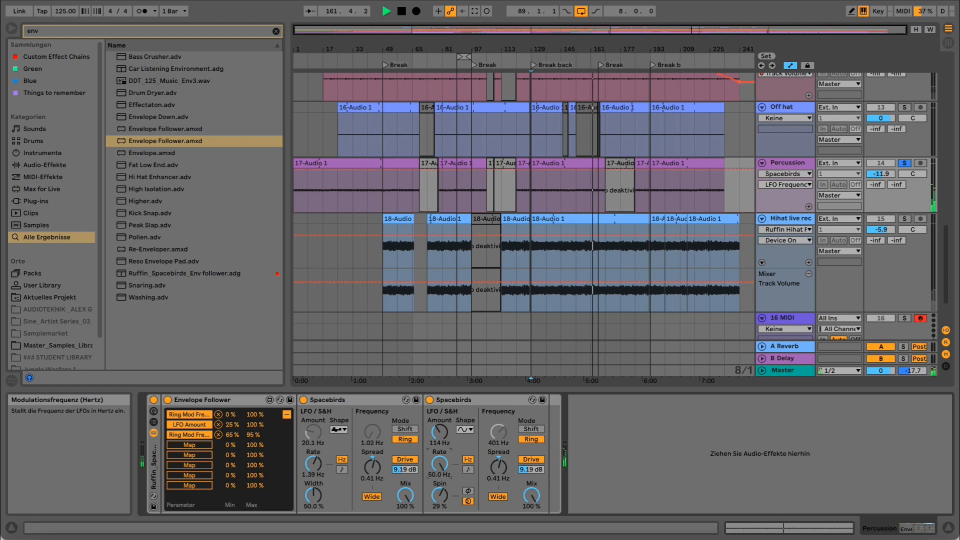
pyautogui.click(468, 491)
pyautogui.moveTo(440, 495); pyautogui.dragTo(440, 534)
# Turn off Wide on the second Spacebirds and set its Mix to 58.7 %, comparing the sound with the device bypassed
pyautogui.moveTo(531, 495); pyautogui.dragTo(531, 515)
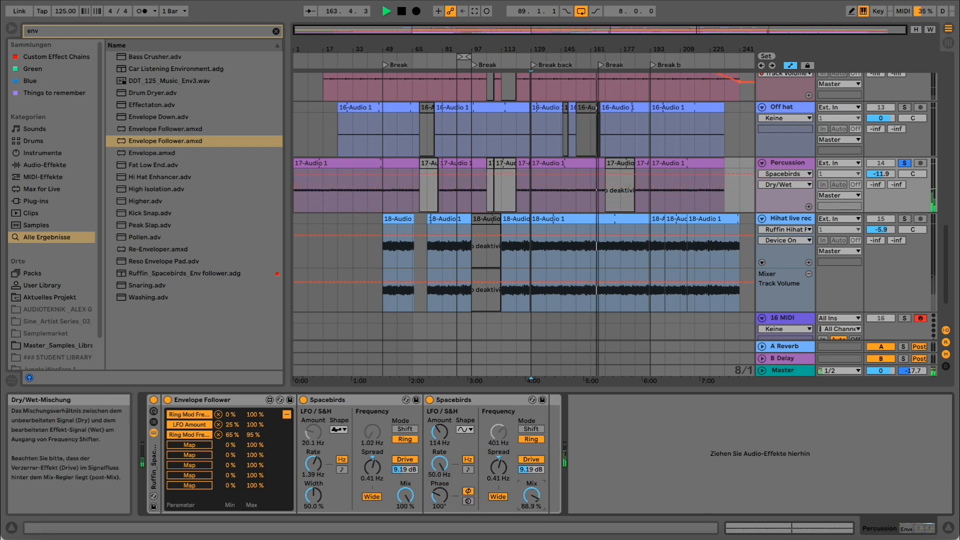
pyautogui.click(498, 497)
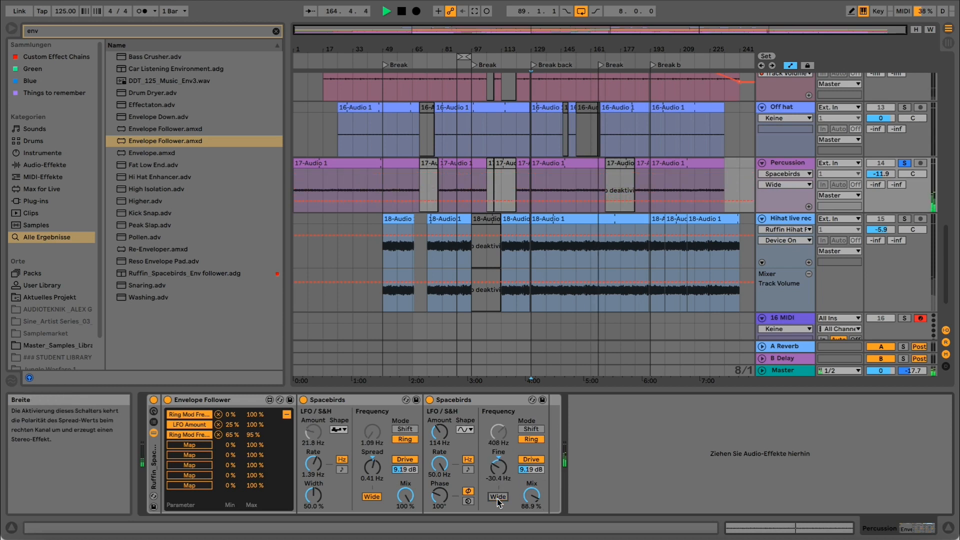
pyautogui.click(429, 399)
pyautogui.click(430, 400)
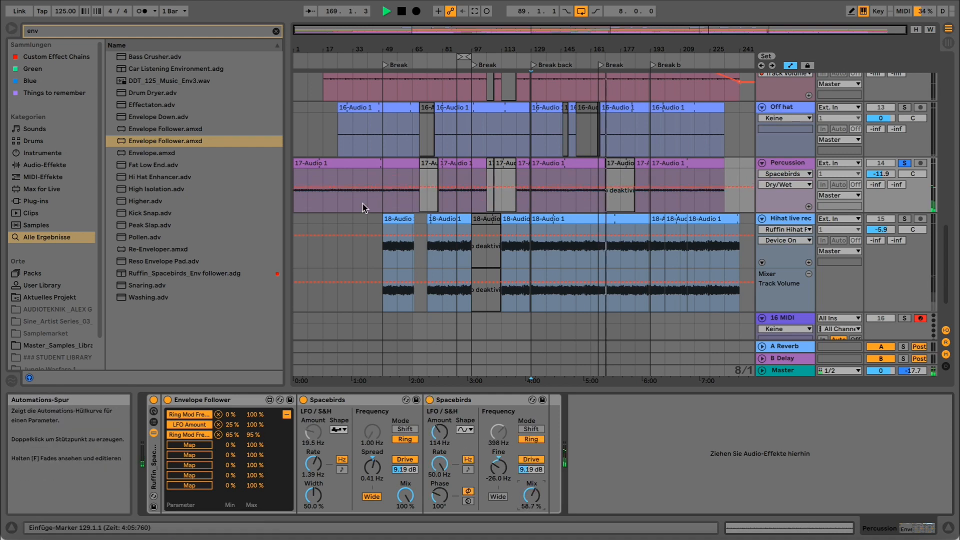
# Search the browser for "filter" and add Filter Delay after the second Spacebirds
pyautogui.click(276, 32)
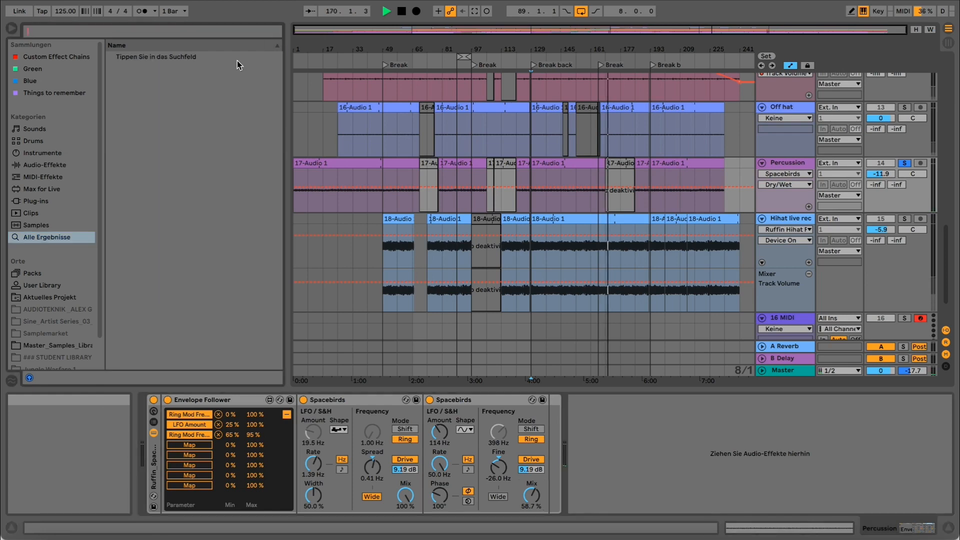
pyautogui.write('filter')
pyautogui.moveTo(138, 70); pyautogui.dragTo(559, 413)
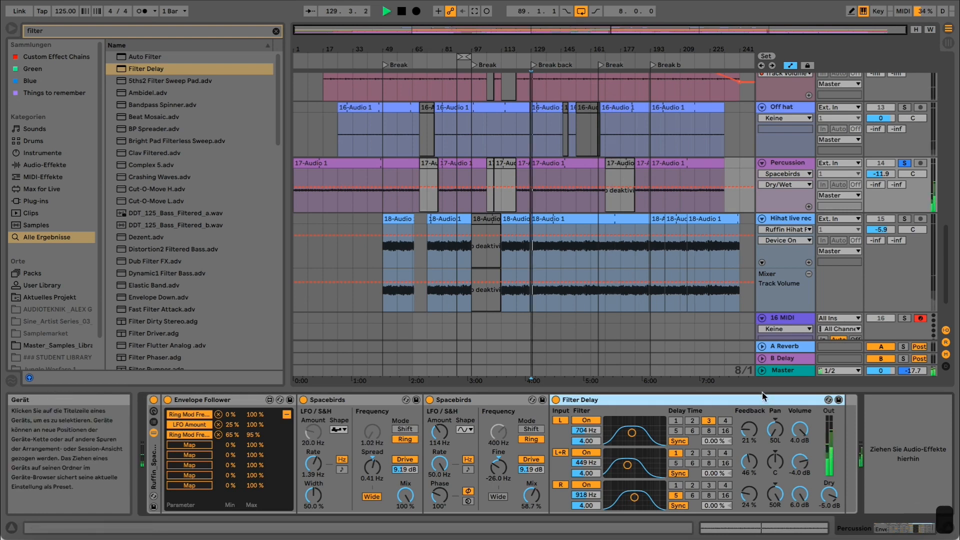
# Swap Filter Delay for the Filter Flutter Analog preset
pyautogui.click(827, 400)
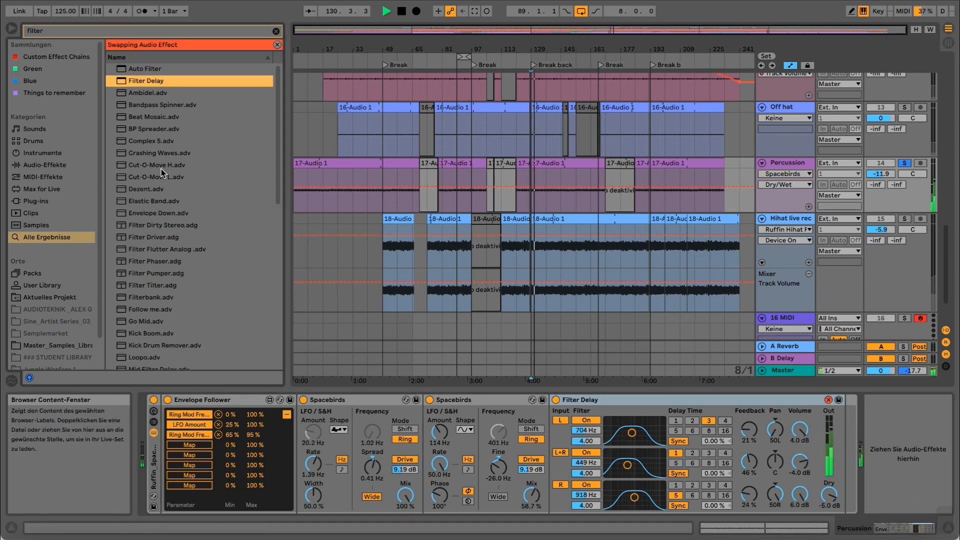
pyautogui.doubleClick(173, 253)
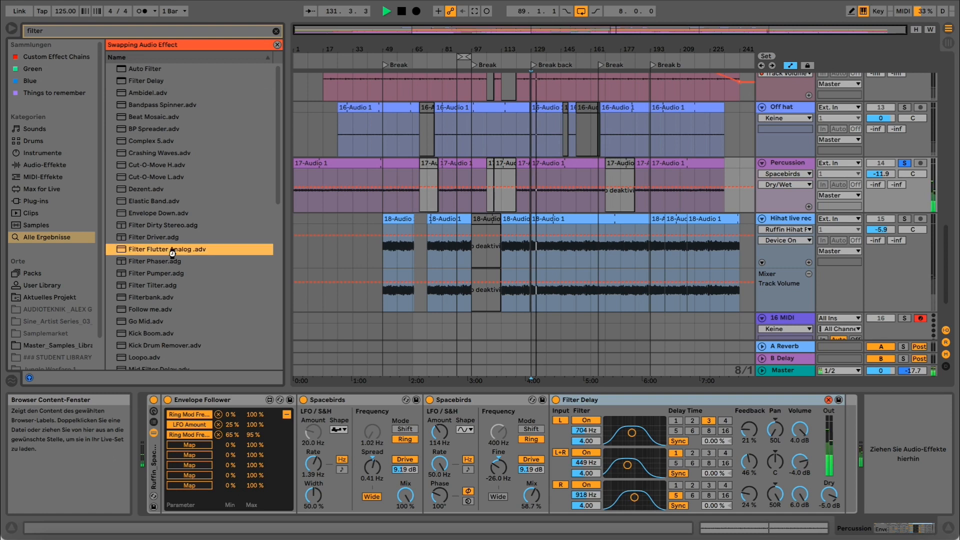
pyautogui.click(581, 418)
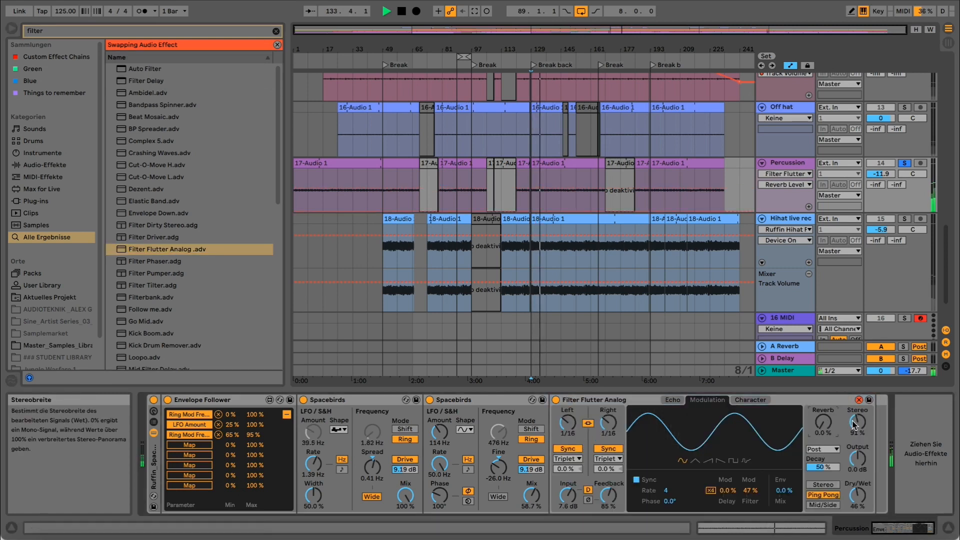
# Set Filter Flutter Analog to Mid/Side with the noise modulation waveform, 7.9 % Dry/Wet and 87 % Feedback
pyautogui.moveTo(858, 495); pyautogui.dragTo(858, 507)
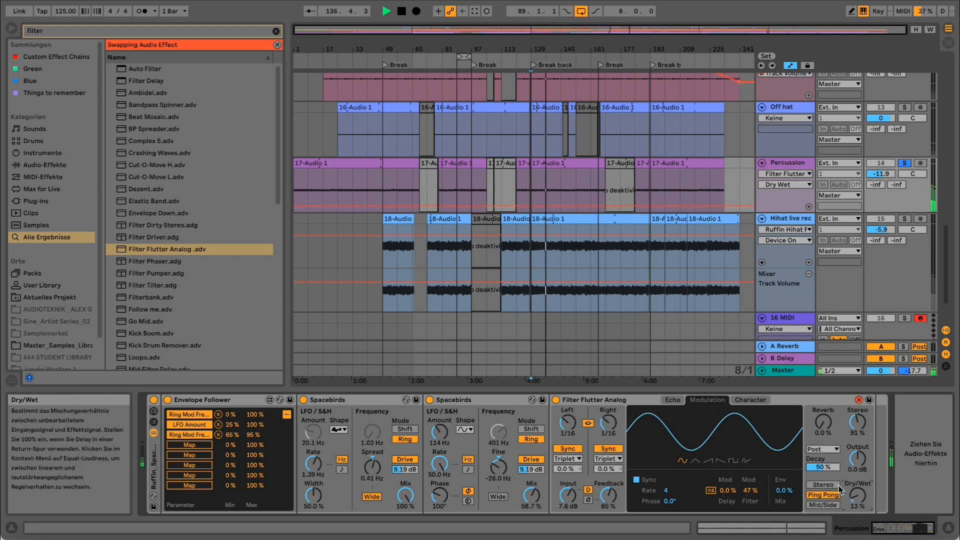
pyautogui.click(829, 505)
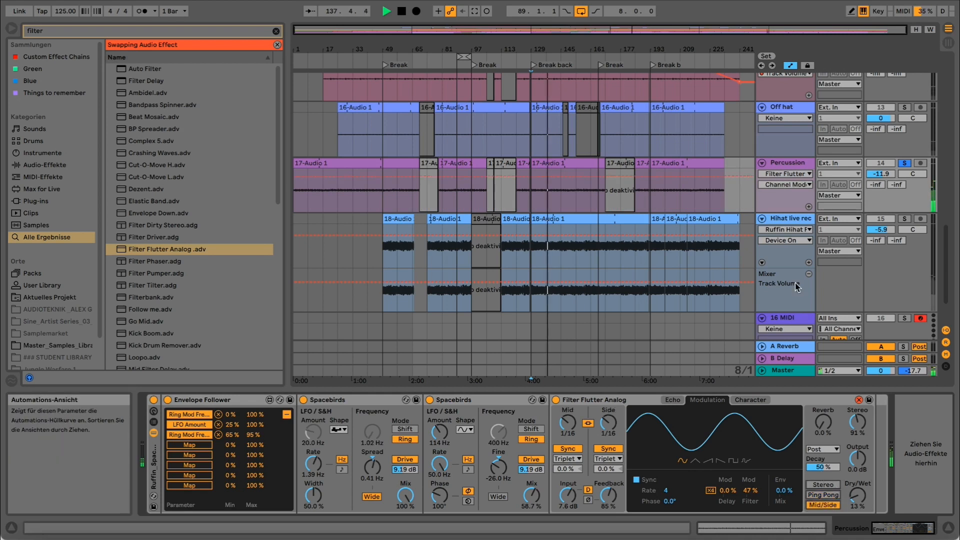
pyautogui.click(745, 459)
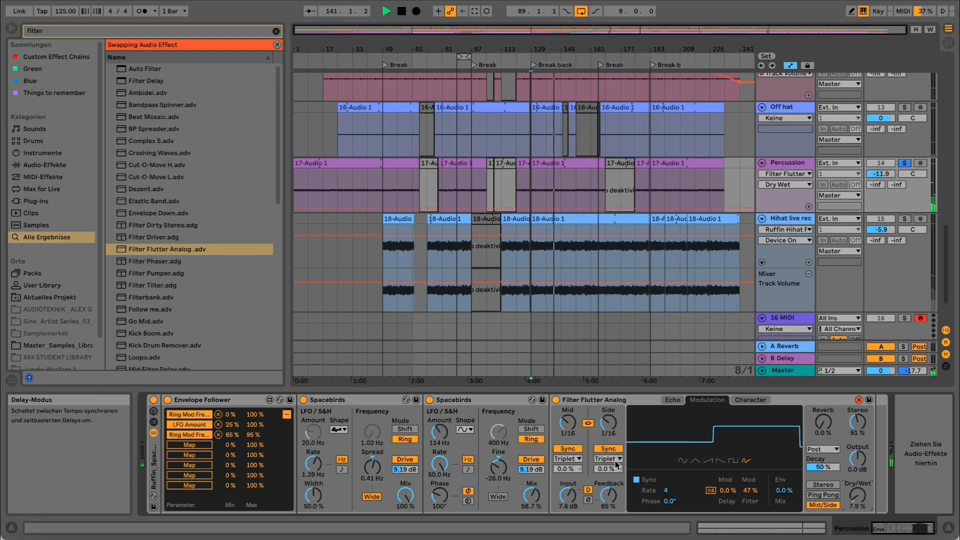
pyautogui.moveTo(610, 496)
pyautogui.mouseDown()
pyautogui.moveTo(610, 513)
pyautogui.moveTo(608, 488)
pyautogui.mouseUp()
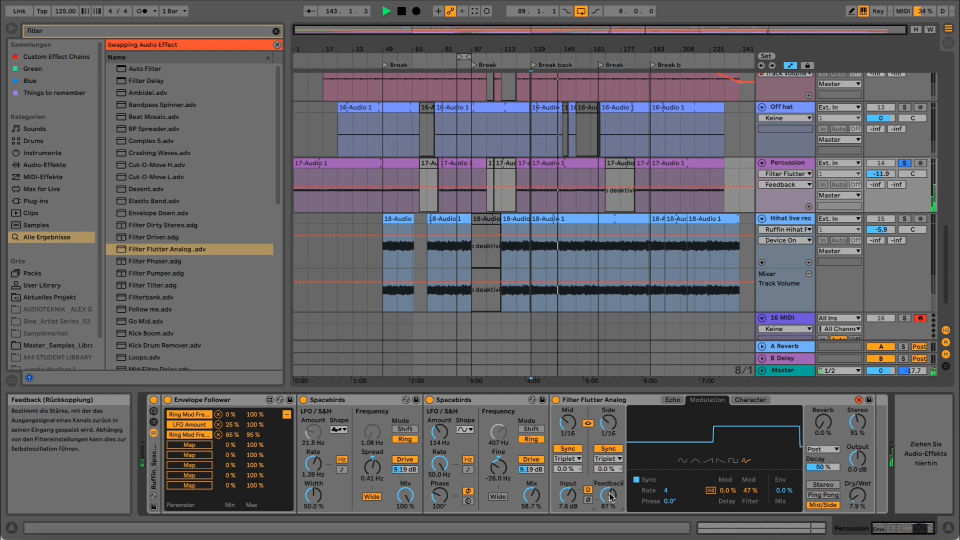
# Switch Filter Flutter Analog's linked delays to Time mode, set them to 17.7 ms, and unlink Mid from Side
pyautogui.click(609, 448)
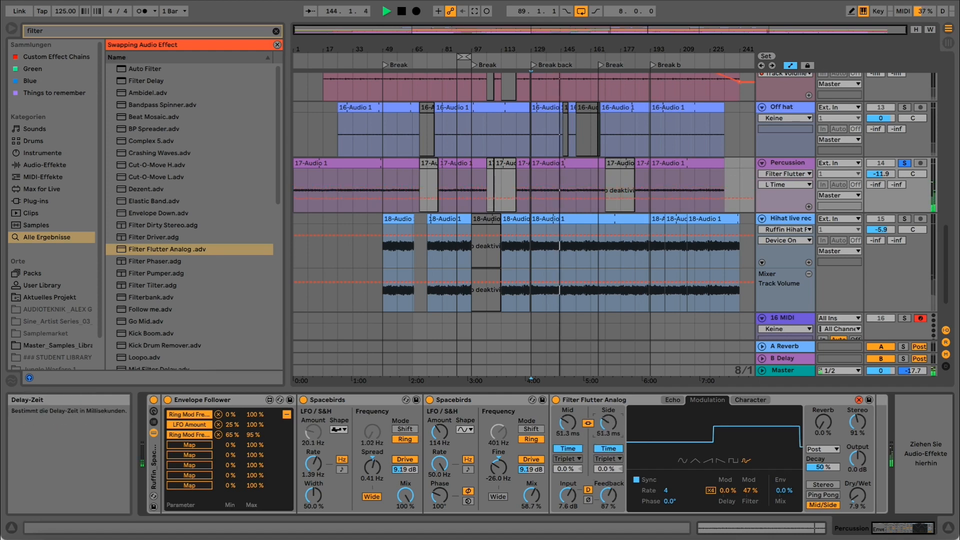
pyautogui.moveTo(567, 422); pyautogui.dragTo(567, 430)
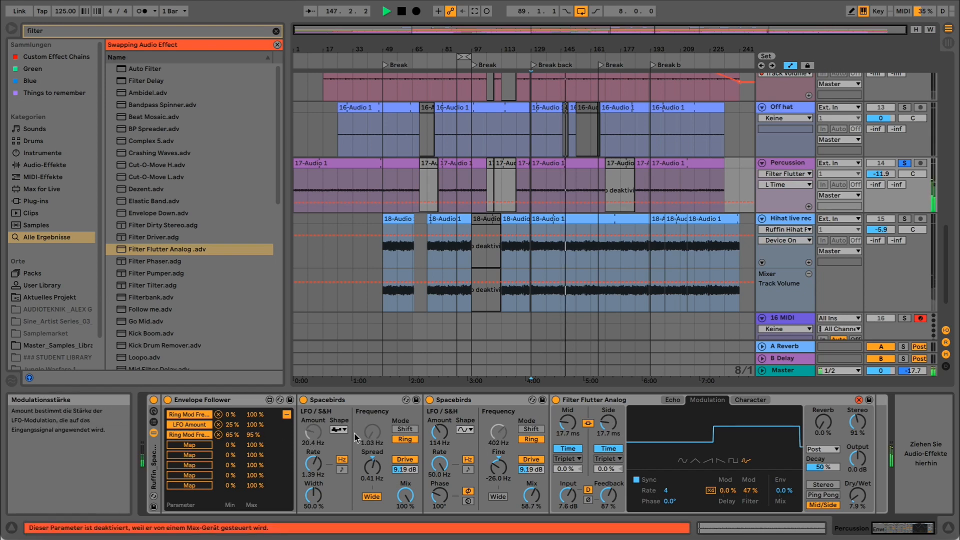
pyautogui.click(587, 423)
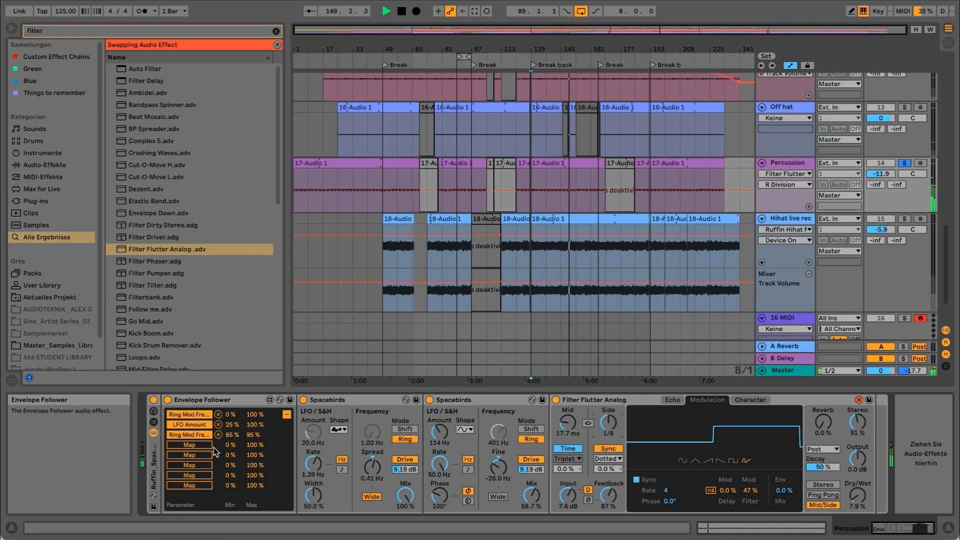
# Map the Mid delay time to Envelope Follower with a 30–67 % range, and switch the Side delay to Time mode
pyautogui.click(567, 423)
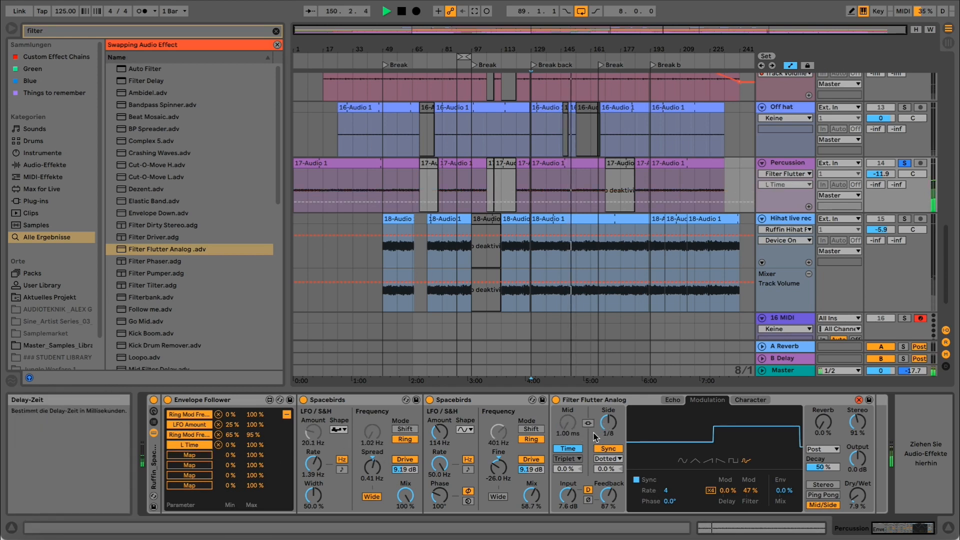
pyautogui.click(609, 448)
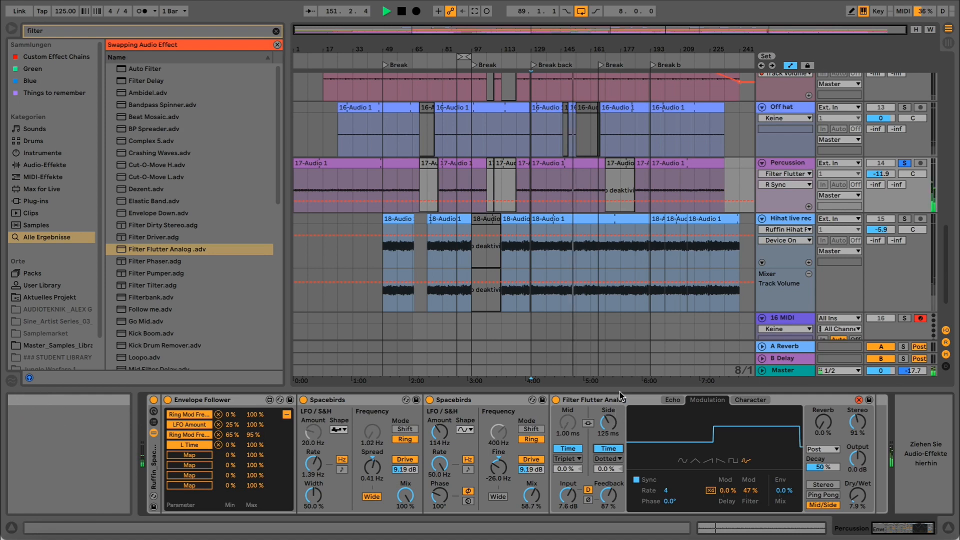
pyautogui.moveTo(232, 445); pyautogui.dragTo(254, 462)
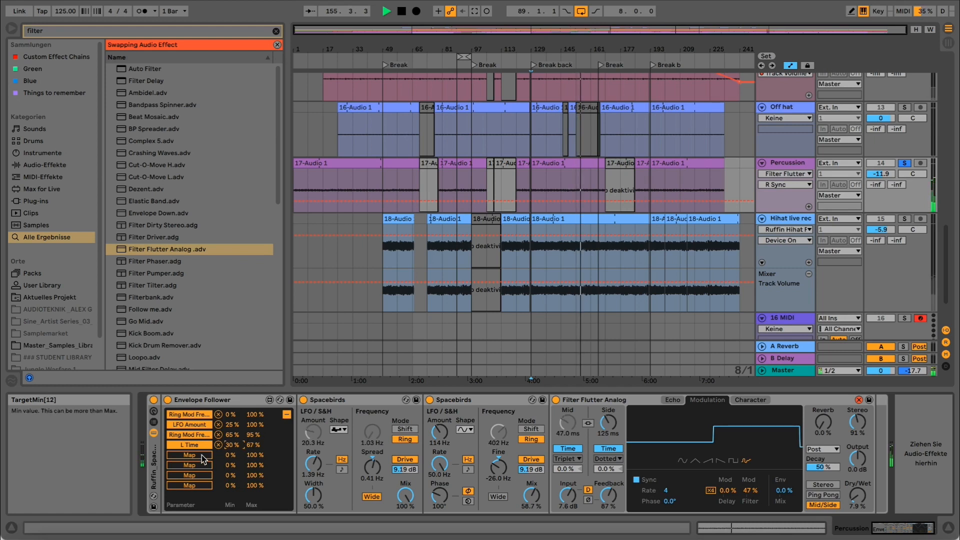
# Map Filter Flutter Analog's Side delay time to Envelope Follower with a 7 % minimum and 28 % maximum
pyautogui.click(607, 422)
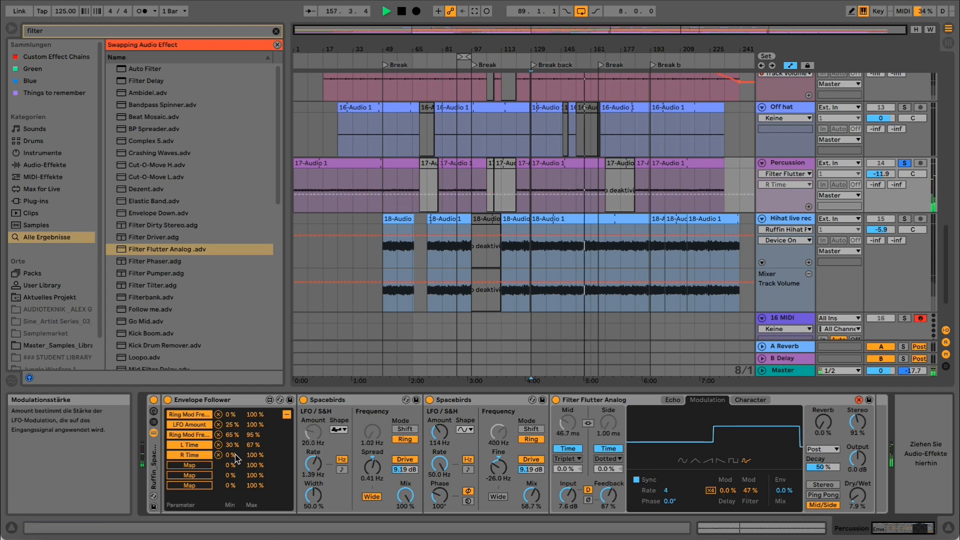
pyautogui.moveTo(255, 455); pyautogui.dragTo(226, 445)
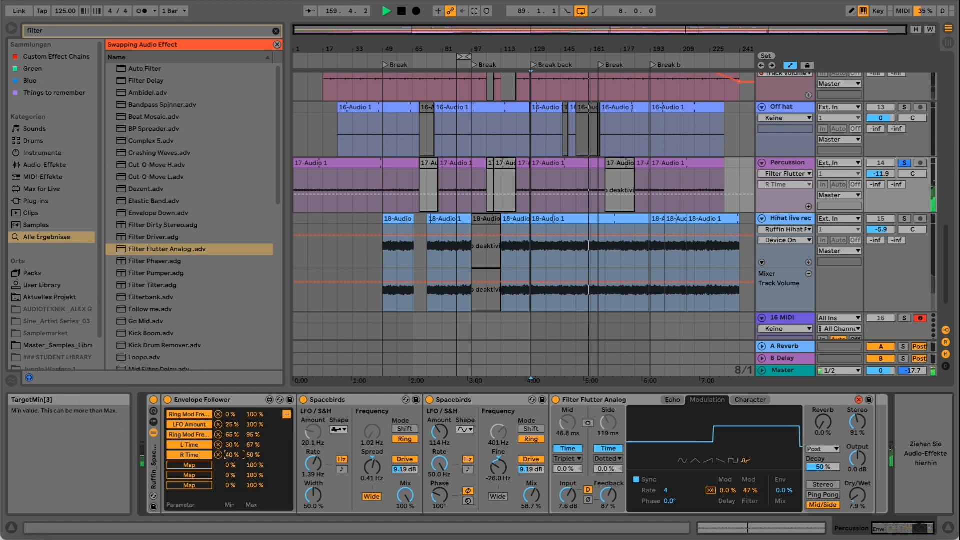
pyautogui.click(254, 455)
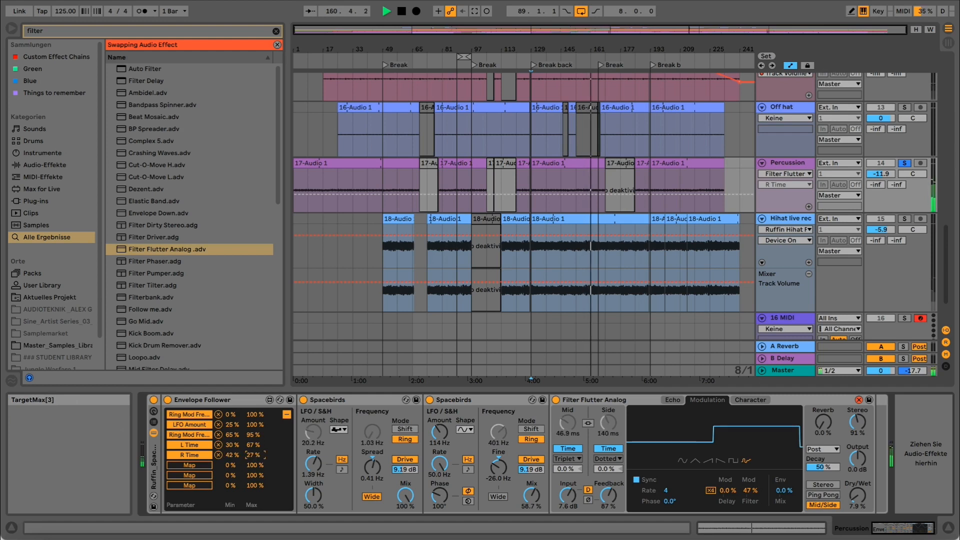
pyautogui.moveTo(226, 455); pyautogui.dragTo(250, 451)
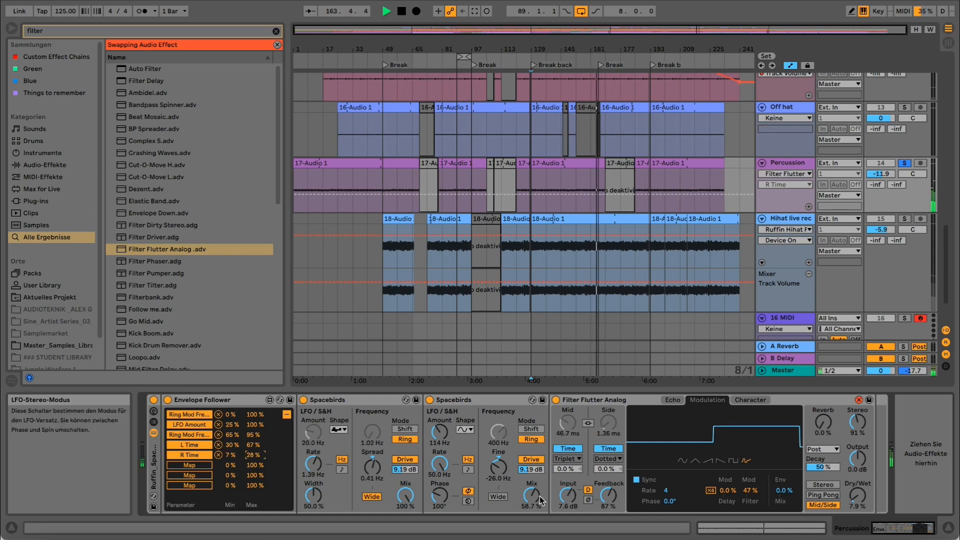
# Map Filter Flutter Analog's Feedback to Envelope Follower with a 46 % minimum and 87 % maximum
pyautogui.moveTo(607, 495); pyautogui.dragTo(608, 500)
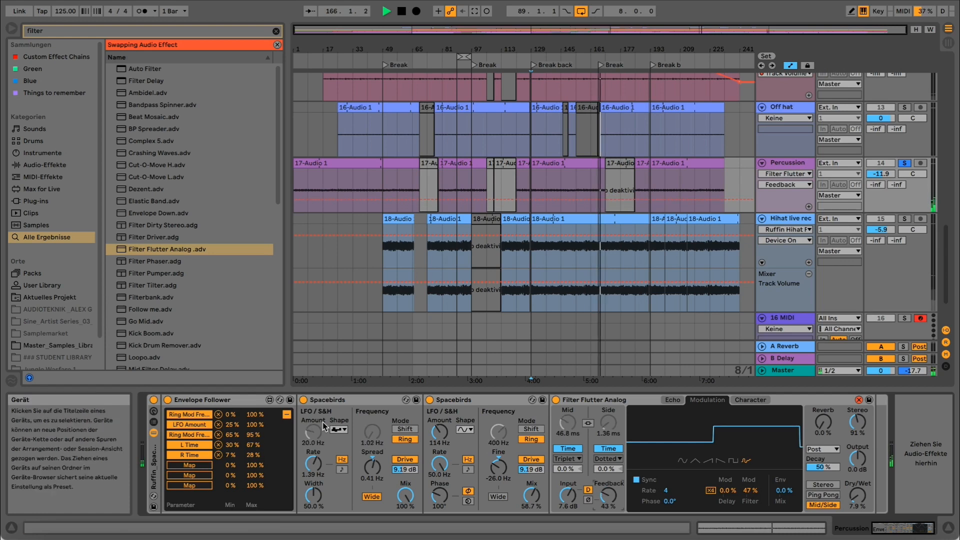
pyautogui.click(204, 468)
pyautogui.click(608, 495)
pyautogui.moveTo(248, 465); pyautogui.dragTo(248, 456)
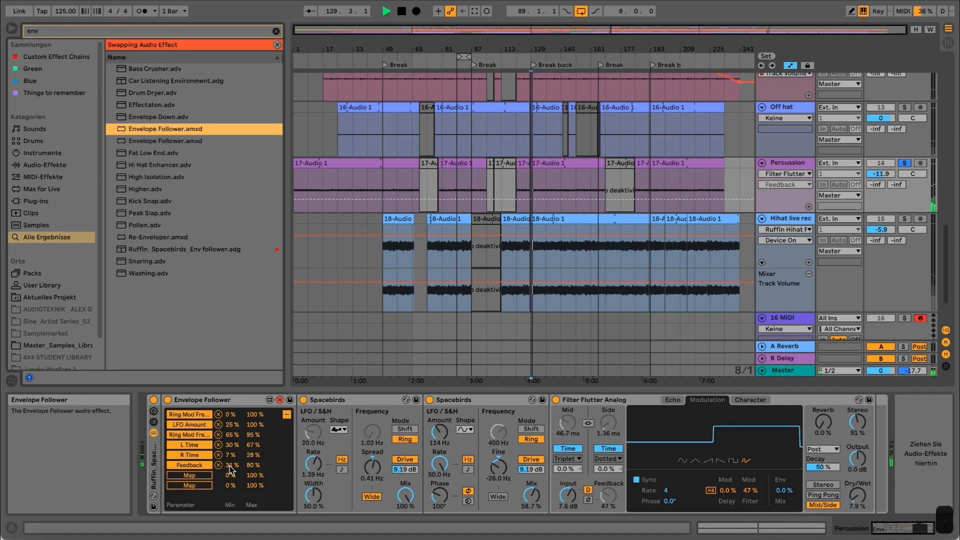
pyautogui.moveTo(247, 466); pyautogui.dragTo(237, 462)
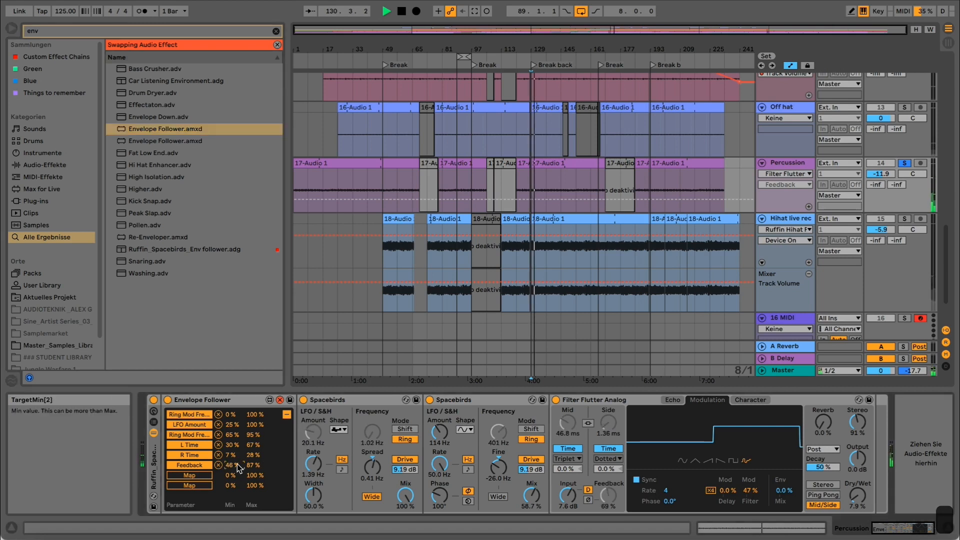
# Map Filter Flutter Analog's Dry/Wet to Envelope Follower with a 20 % minimum and 93 % maximum
pyautogui.moveTo(857, 496); pyautogui.dragTo(858, 494)
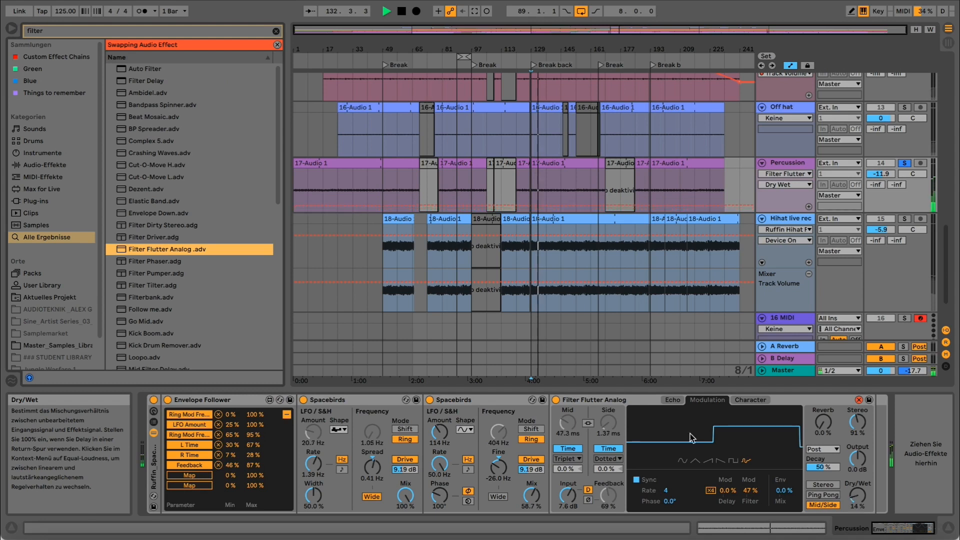
pyautogui.click(858, 495)
pyautogui.moveTo(256, 477)
pyautogui.mouseDown()
pyautogui.moveTo(256, 493)
pyautogui.moveTo(240, 481)
pyautogui.mouseUp()
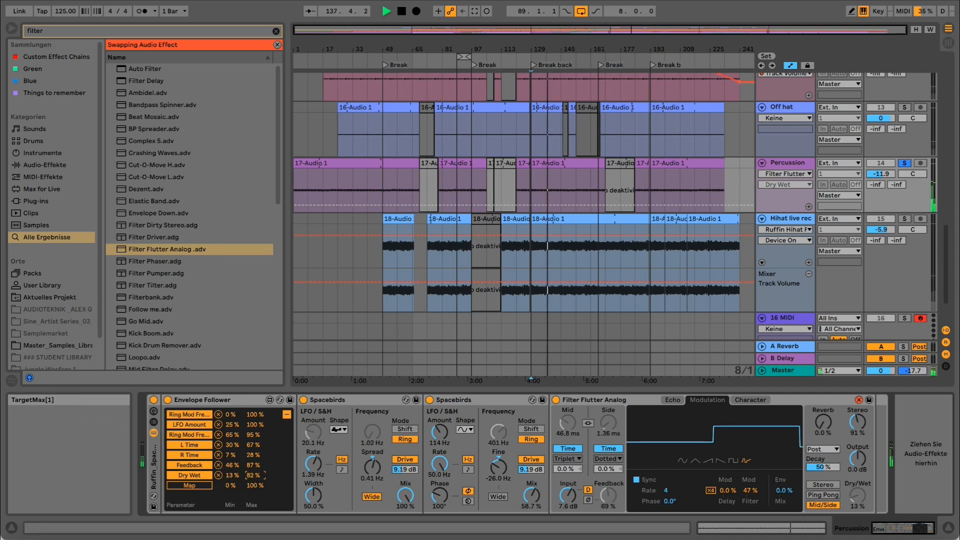
pyautogui.moveTo(255, 475); pyautogui.dragTo(255, 473)
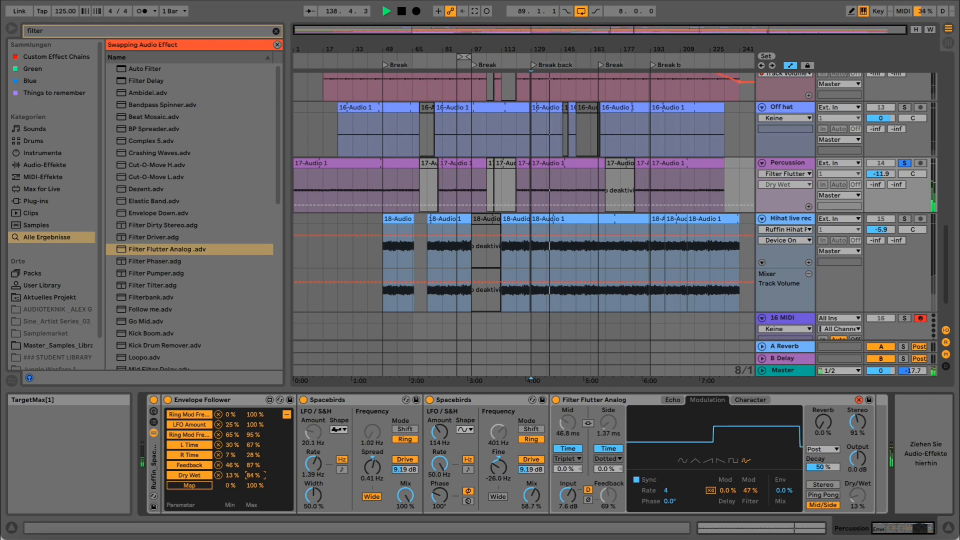
pyautogui.click(233, 475)
pyautogui.moveTo(247, 476); pyautogui.dragTo(262, 473)
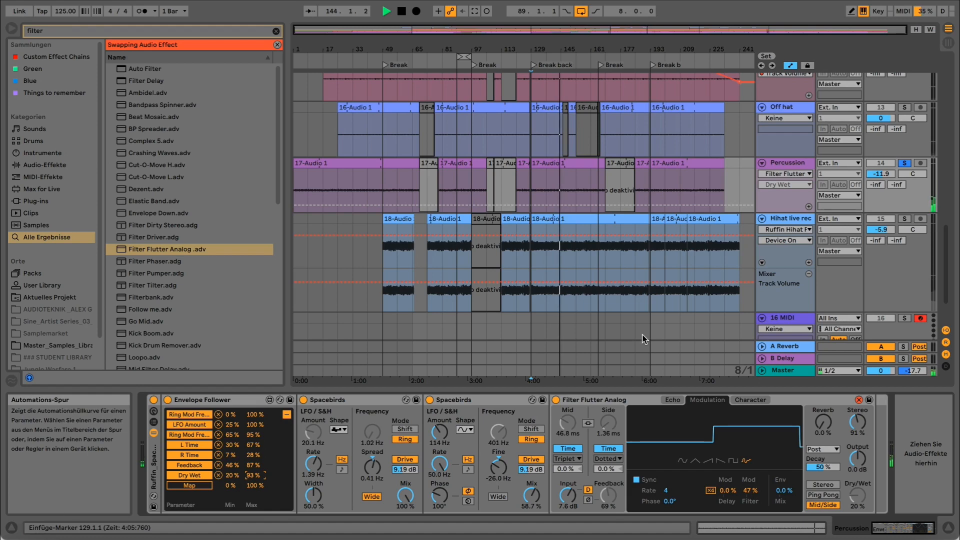
# Lower the Percussion track's volume to -17.6 and play it unsoloed with the other tracks
pyautogui.scroll(3, 860, 200)
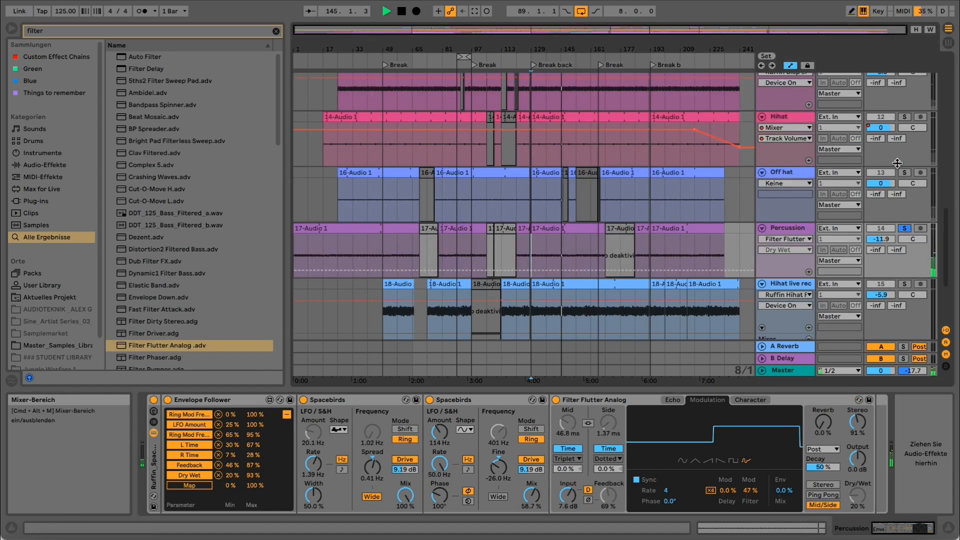
pyautogui.moveTo(880, 239)
pyautogui.mouseDown()
pyautogui.moveTo(880, 251)
pyautogui.moveTo(881, 238)
pyautogui.mouseUp()
pyautogui.click(880, 241)
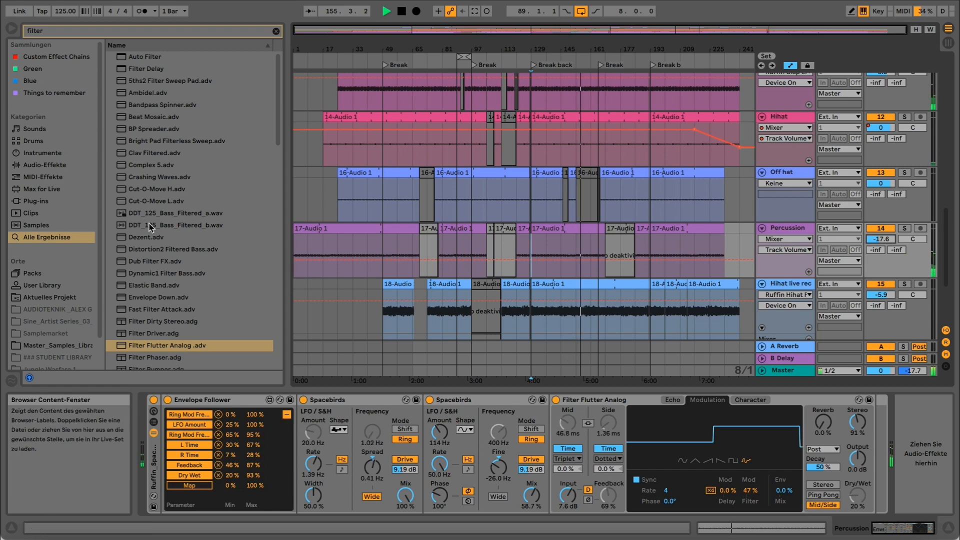
pyautogui.moveTo(168, 249); pyautogui.dragTo(193, 272)
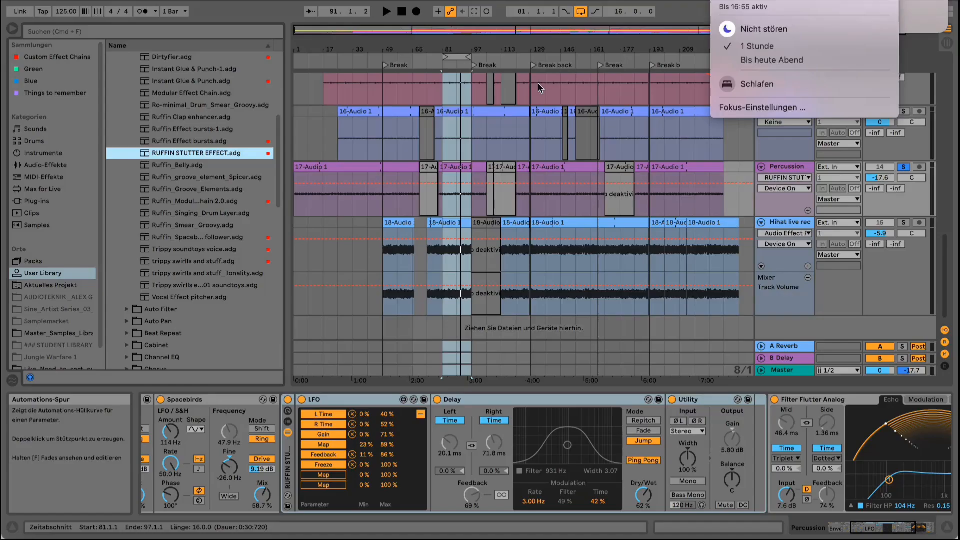
pyautogui.press('Escape')
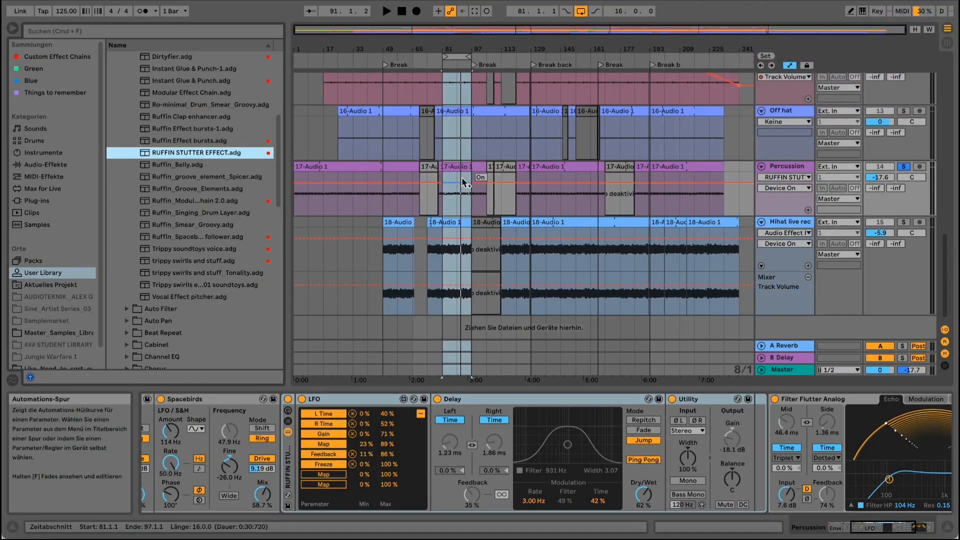
# Show the LFO's waveform controls in the Percussion track's stutter effect rack and set its Rate to 8.17 Hz
pyautogui.click(786, 168)
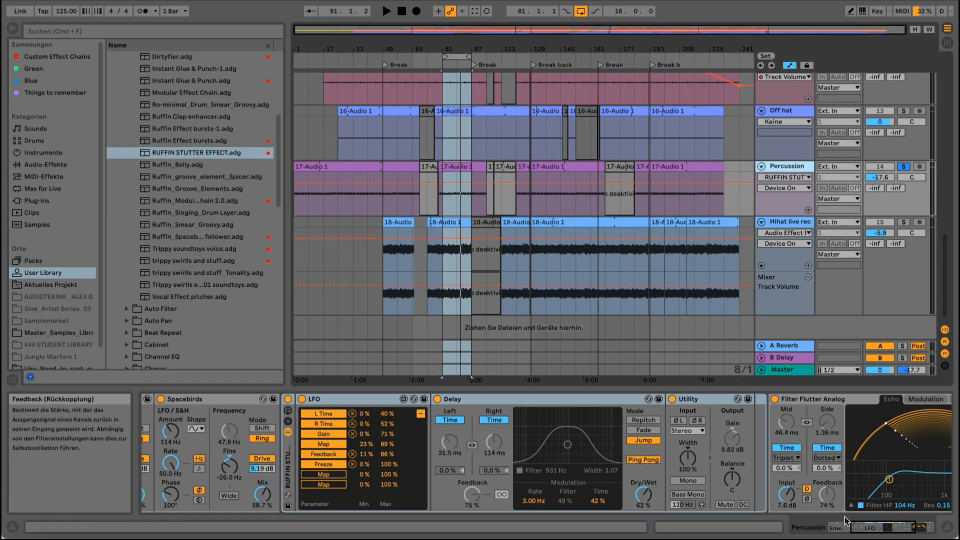
pyautogui.click(858, 531)
pyautogui.moveTo(858, 531); pyautogui.dragTo(848, 528)
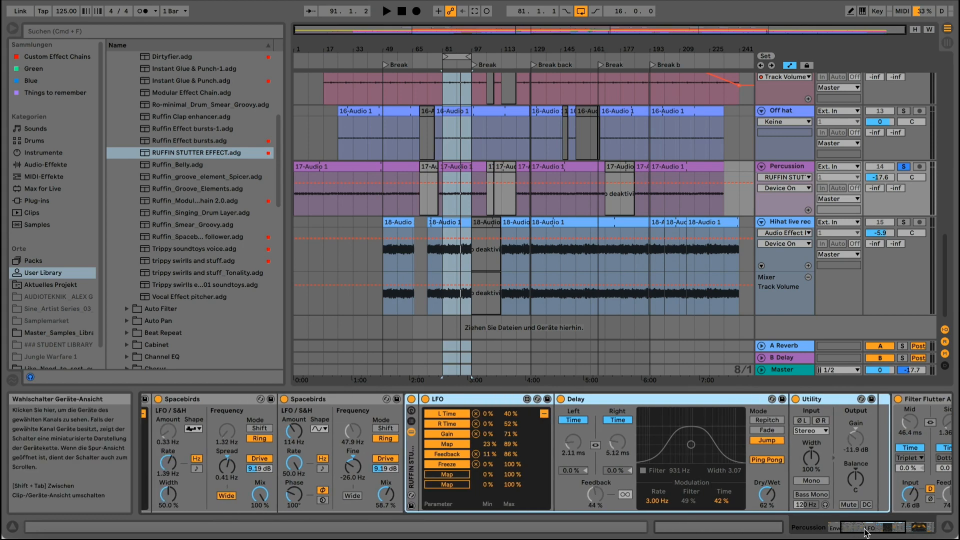
pyautogui.hscroll(-4, 702, 438)
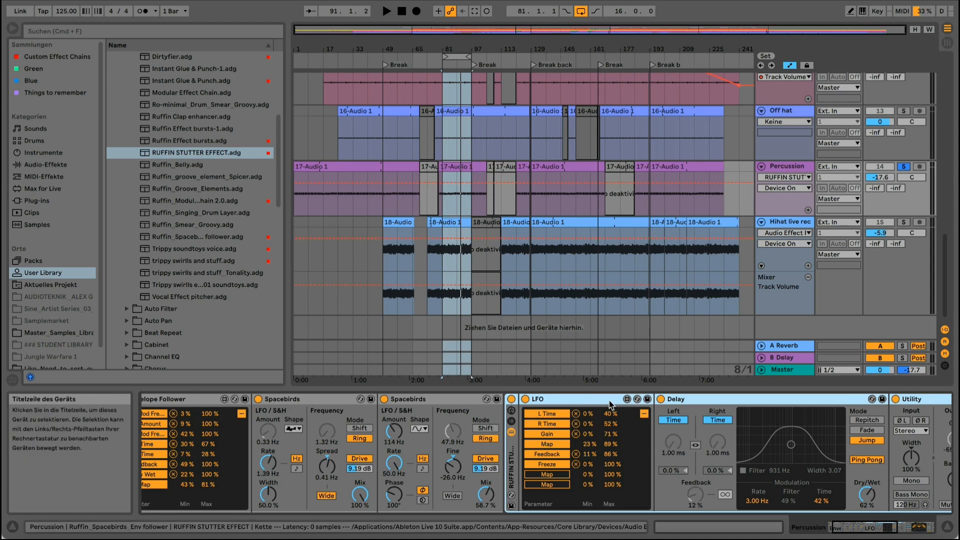
pyautogui.click(644, 413)
pyautogui.click(596, 407)
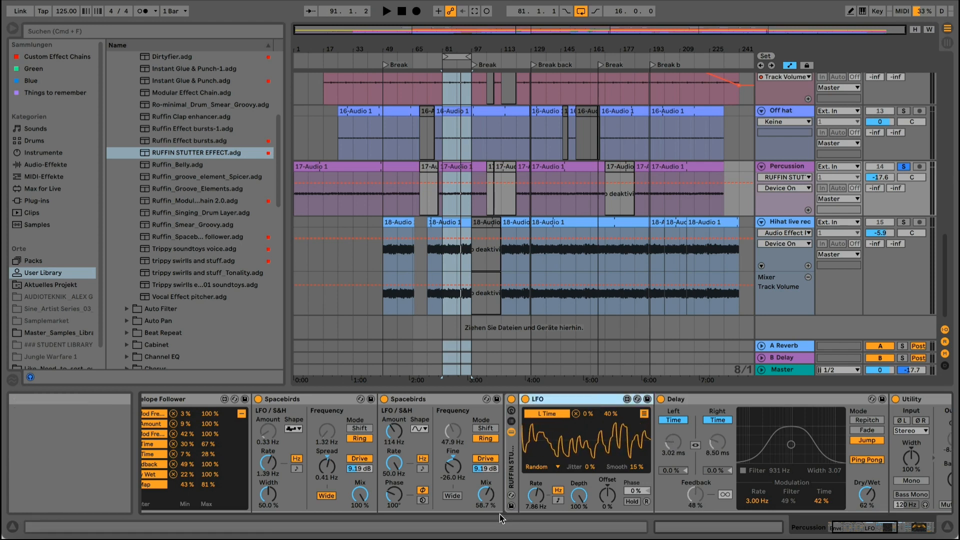
pyautogui.click(534, 499)
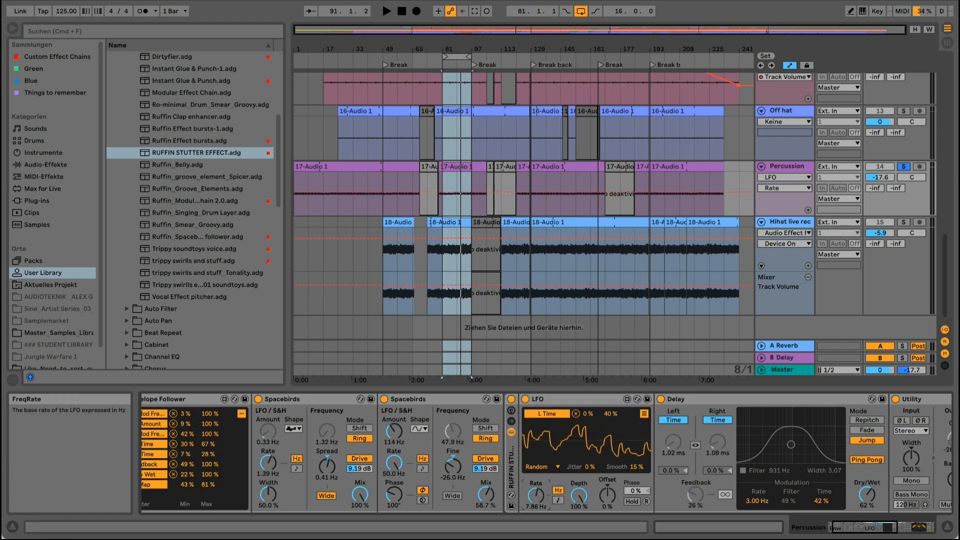
pyautogui.moveTo(539, 498); pyautogui.dragTo(540, 494)
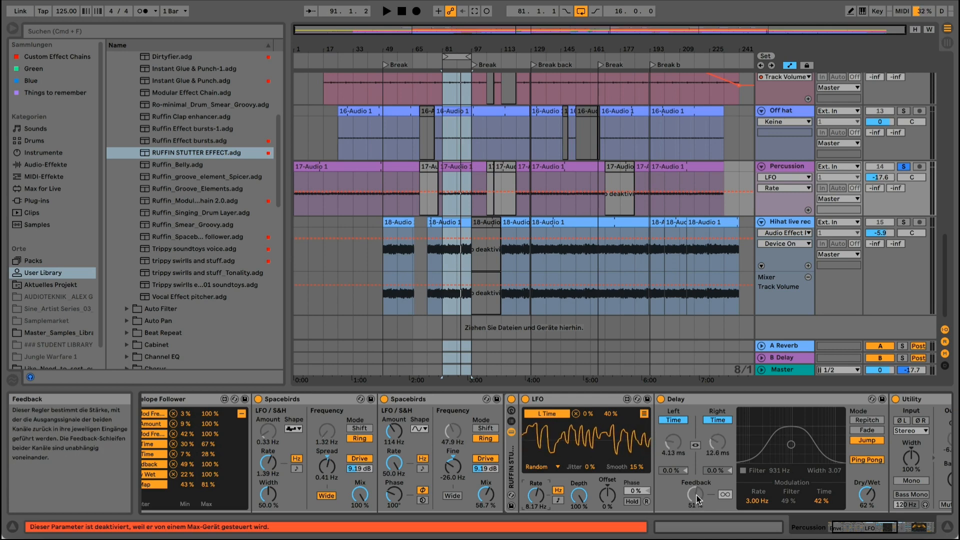
# Show the stutter rack LFO's mapping list and play the looped section, comparing the sound with Utility off and on
pyautogui.moveTo(850, 528); pyautogui.dragTo(871, 527)
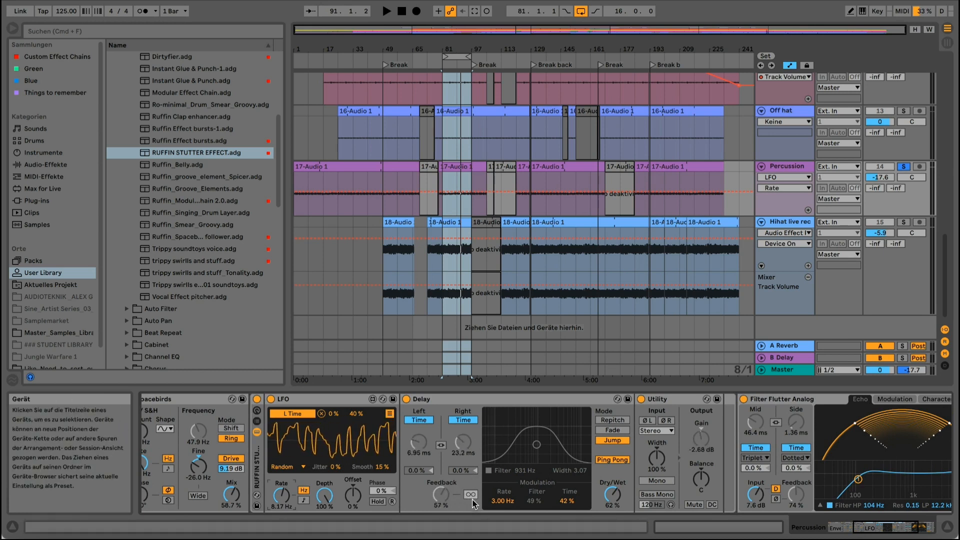
pyautogui.click(389, 414)
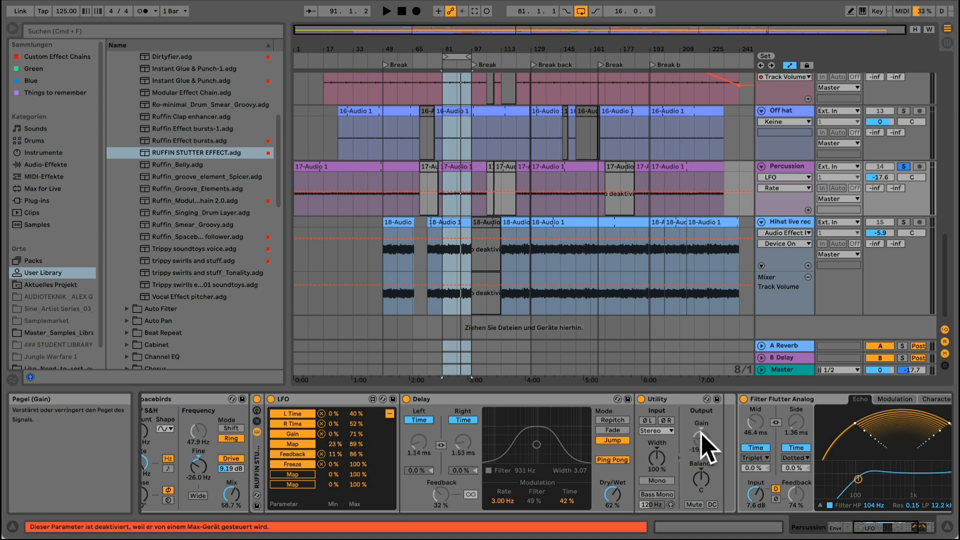
pyautogui.click(680, 399)
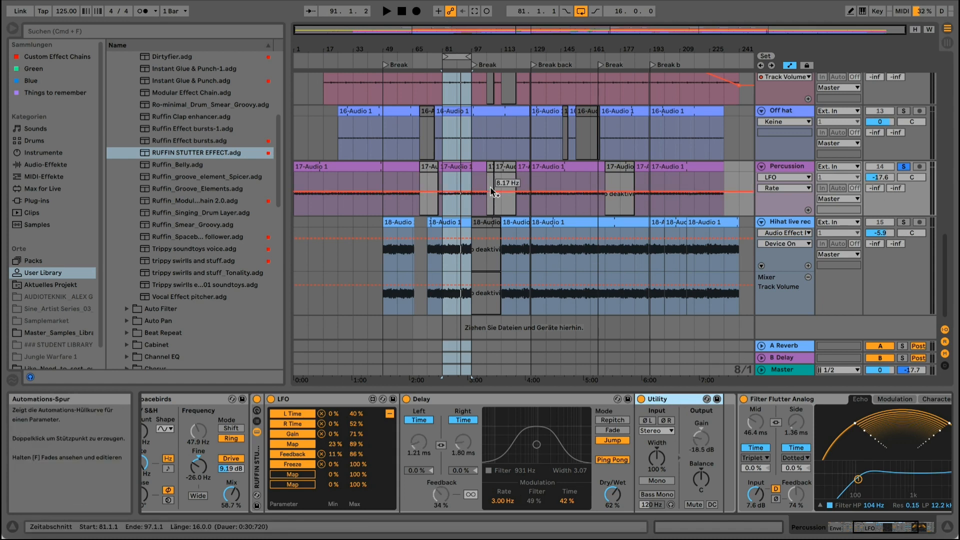
pyautogui.press('space')
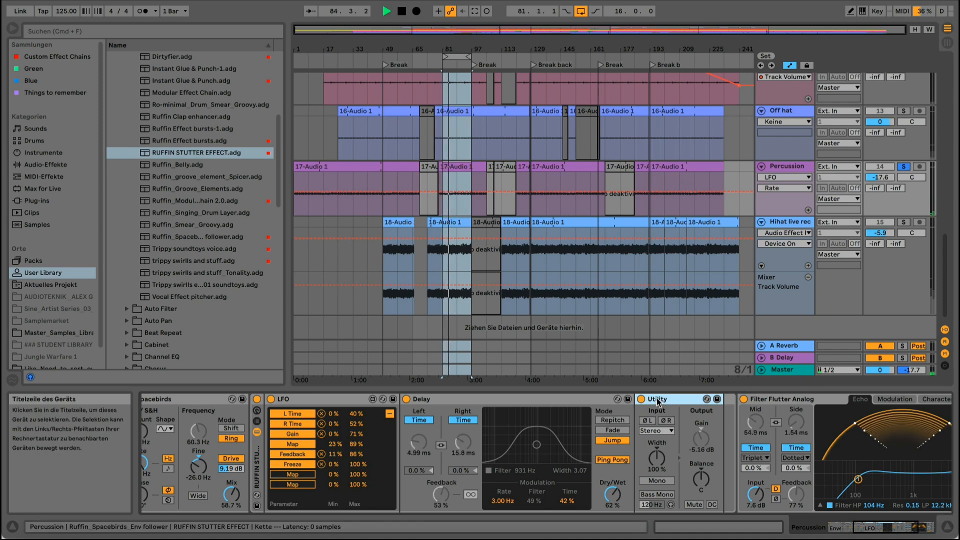
pyautogui.click(641, 399)
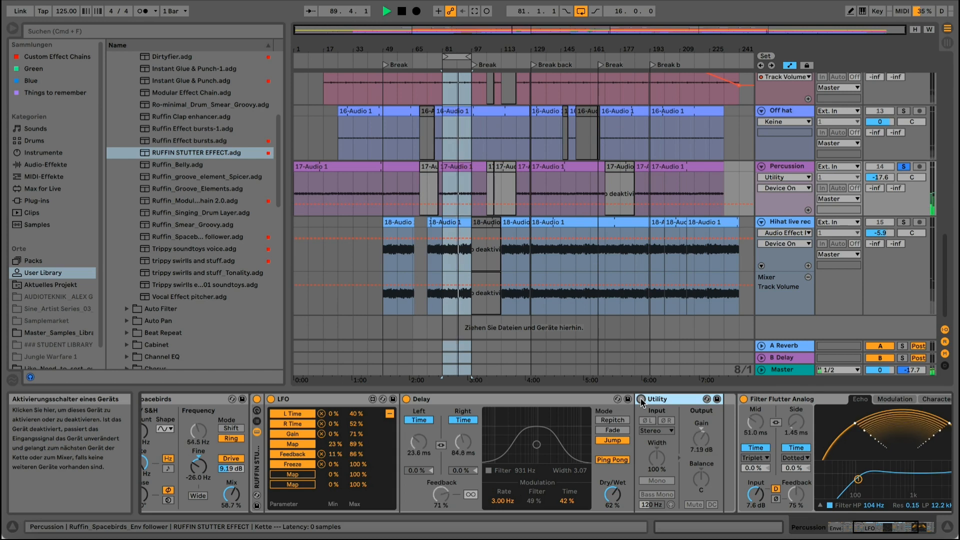
pyautogui.click(640, 399)
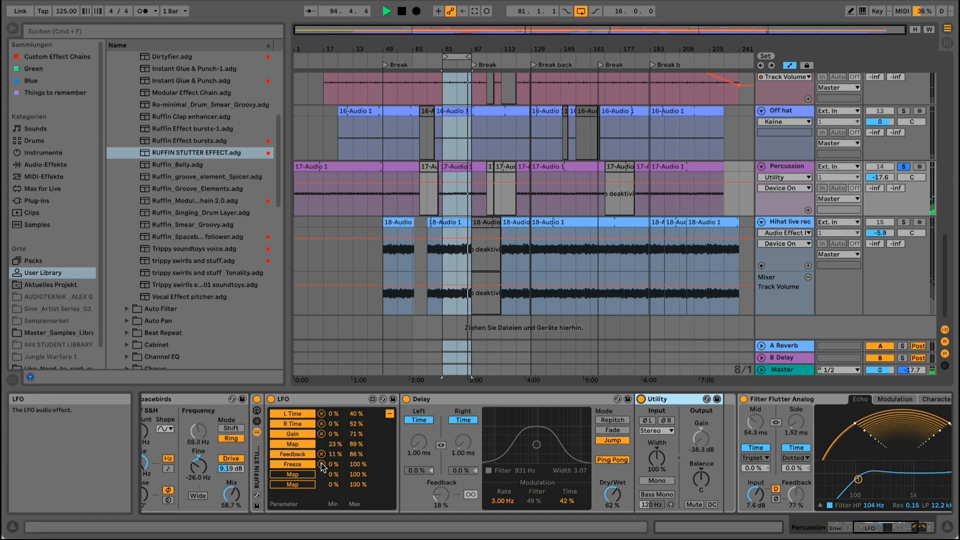
# Remove the Freeze mapping from the stutter rack's LFO and turn off Freeze on Delay
pyautogui.click(321, 464)
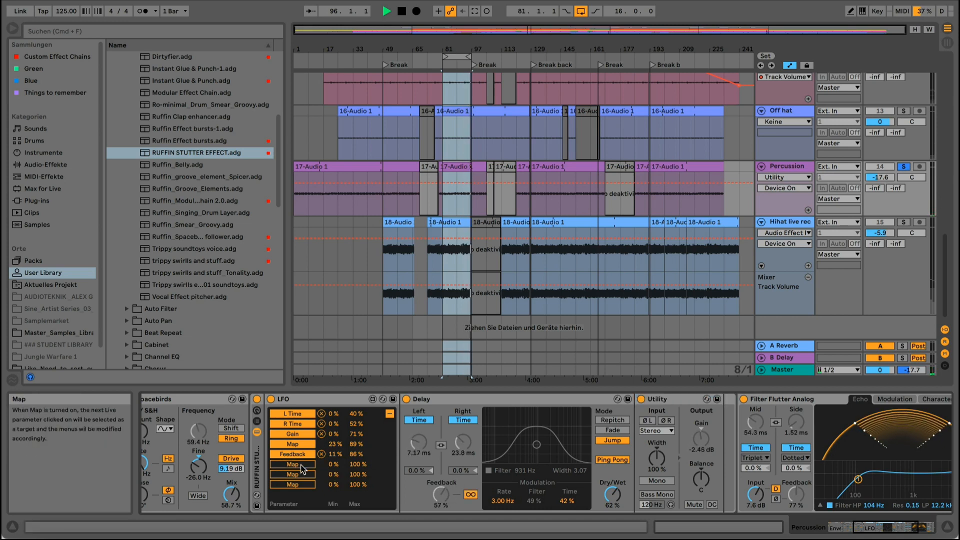
pyautogui.click(470, 495)
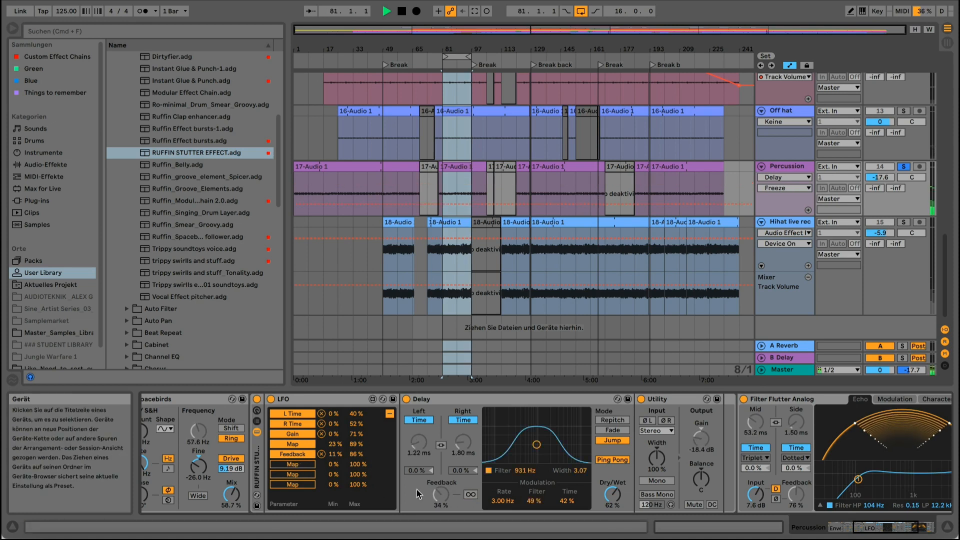
# Map Delay's Freeze to the stutter rack's LFO and turn off Utility
pyautogui.click(298, 464)
pyautogui.click(470, 495)
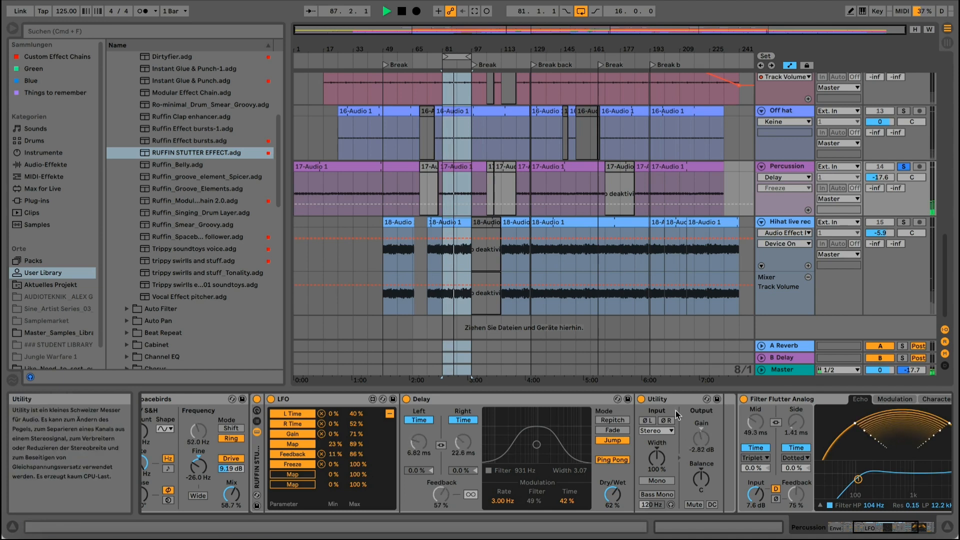
pyautogui.click(642, 399)
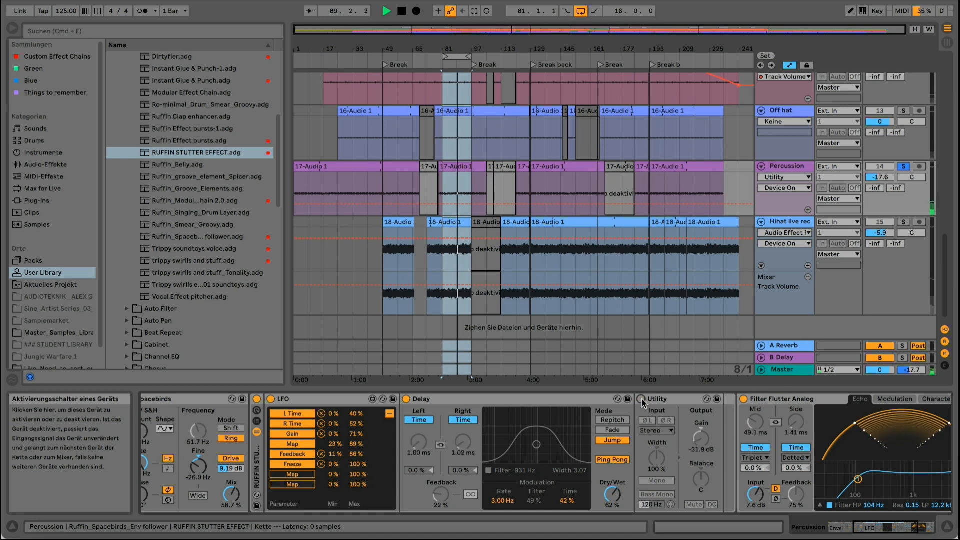
# Unsolo the Percussion track and set its volume to -16.9
pyautogui.click(902, 166)
pyautogui.moveTo(889, 176); pyautogui.dragTo(889, 172)
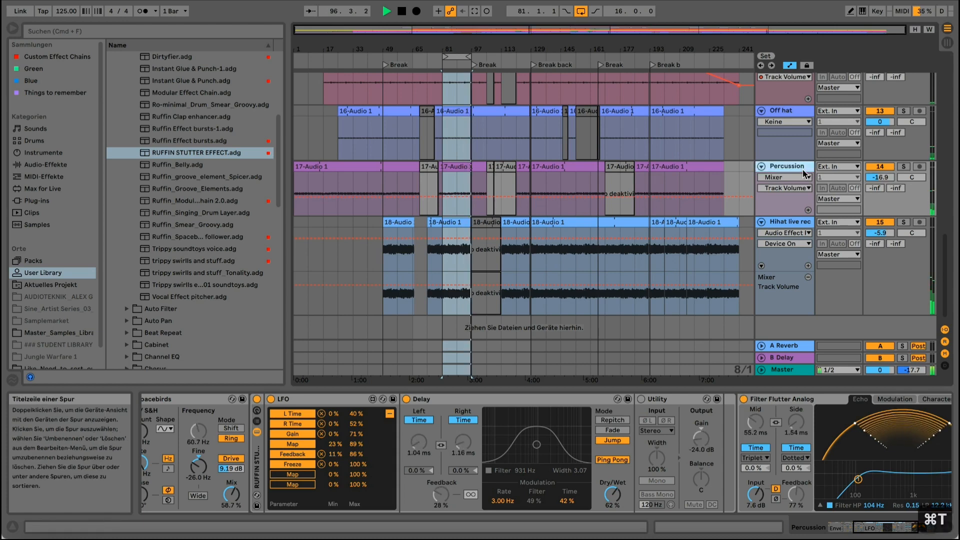
# Insert an audio track below Percussion and set its input to the Percussion track
pyautogui.press('super+t')
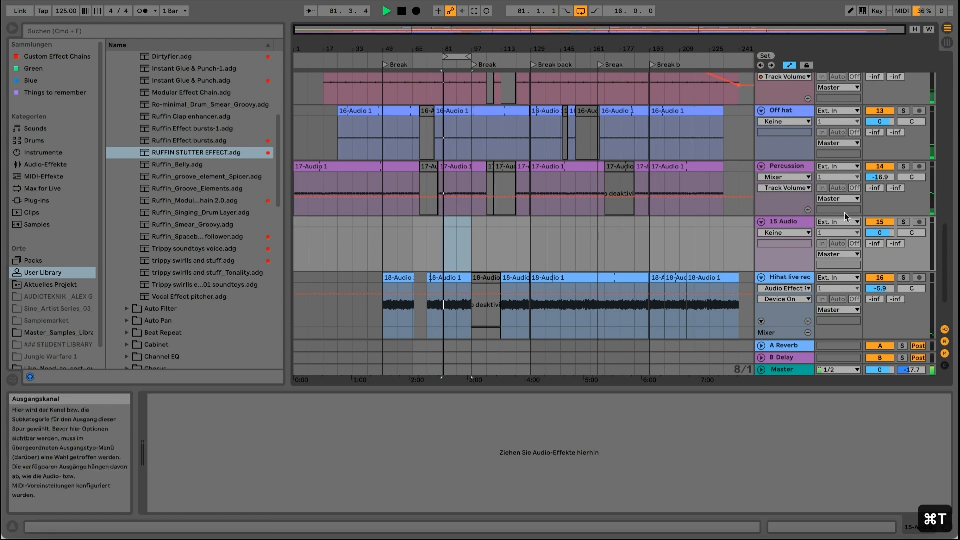
pyautogui.press('space')
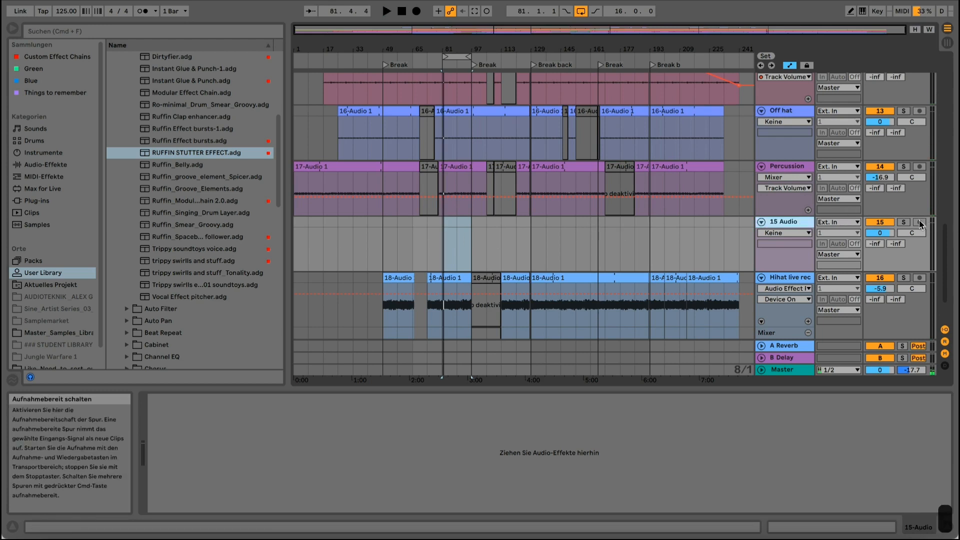
pyautogui.click(840, 223)
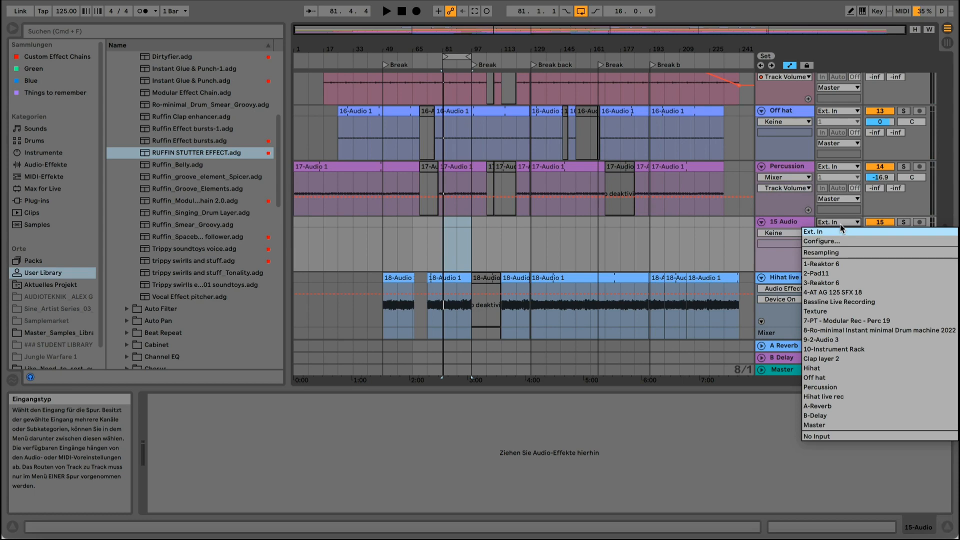
pyautogui.click(819, 387)
# Record the Percussion output onto the new audio track from bar 81 with looping off, switching Utility on and off during the take
pyautogui.click(442, 238)
pyautogui.press('F9')
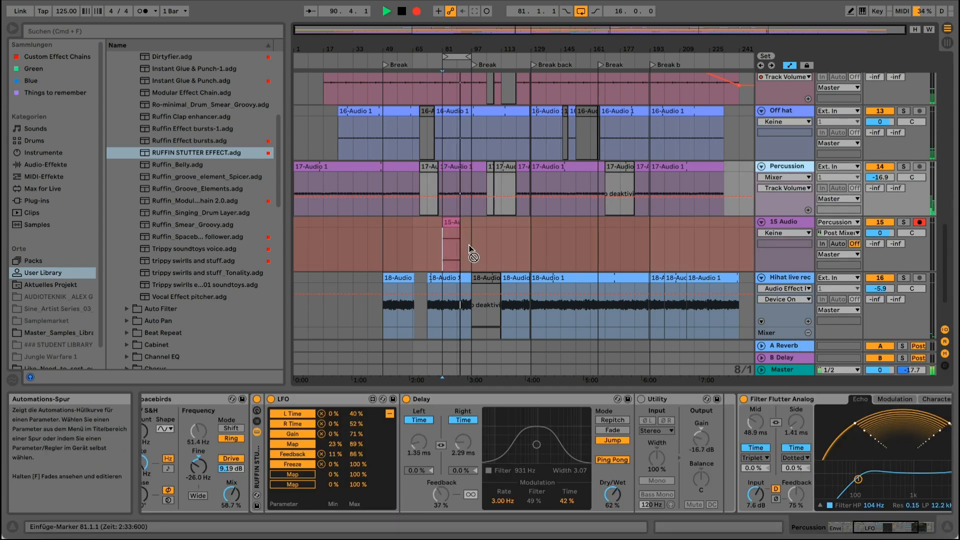
pyautogui.hotkey('ctrl', 'l')
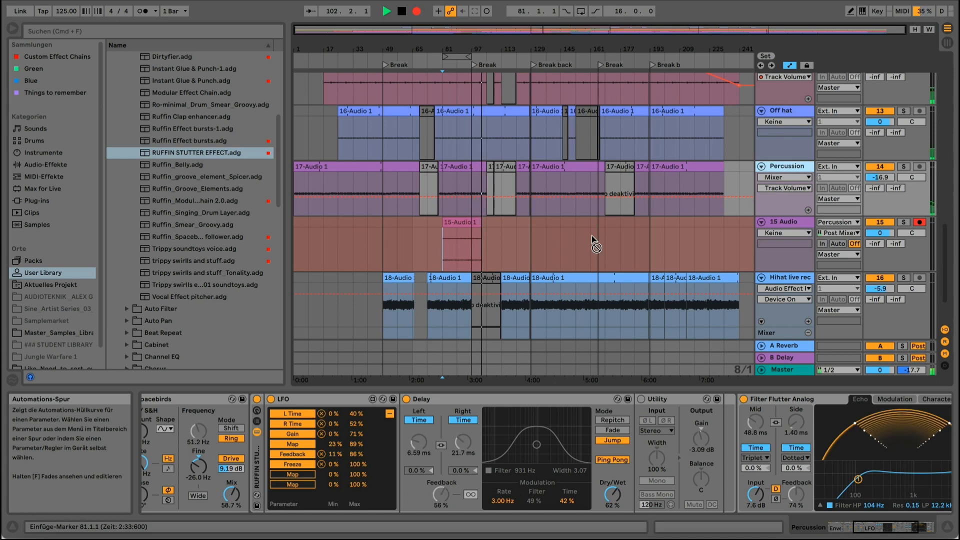
pyautogui.click(641, 400)
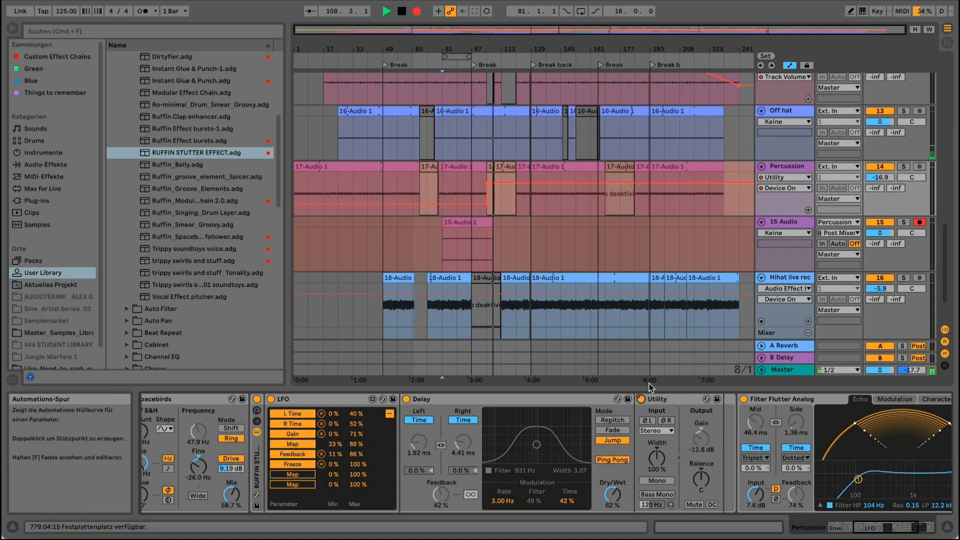
pyautogui.click(641, 399)
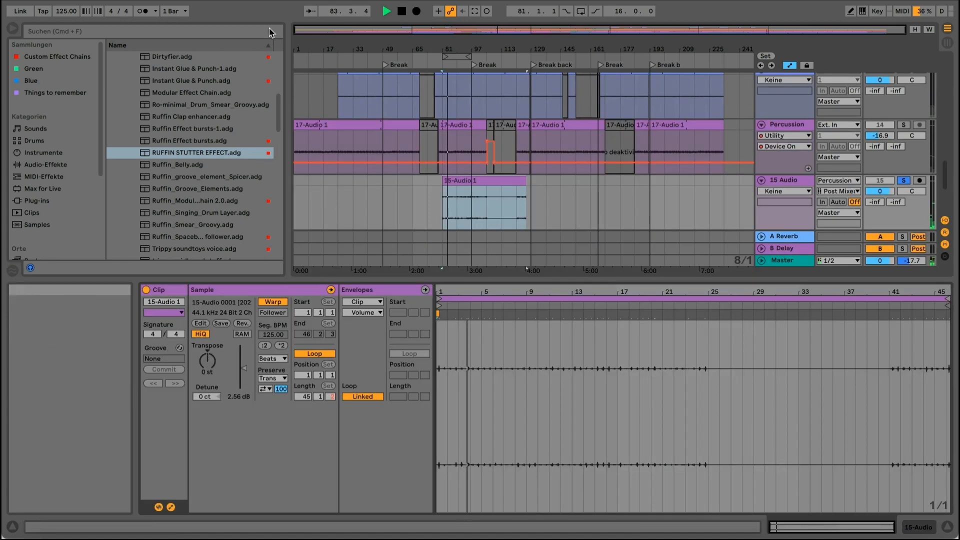
# Transpose the recorded 15-Audio clip to -12 st and set its gain to 3.06 dB
pyautogui.moveTo(207, 360); pyautogui.dragTo(208, 377)
pyautogui.press('space')
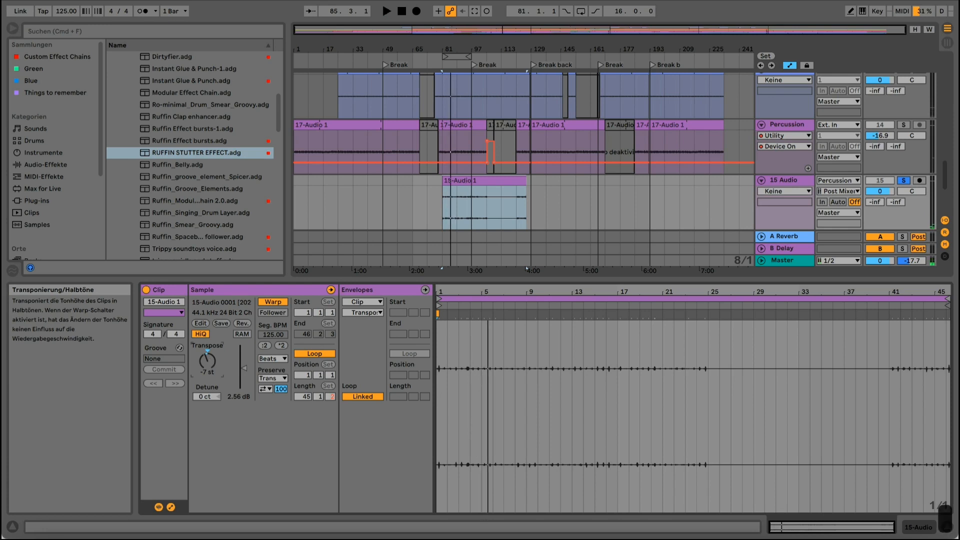
pyautogui.press('space')
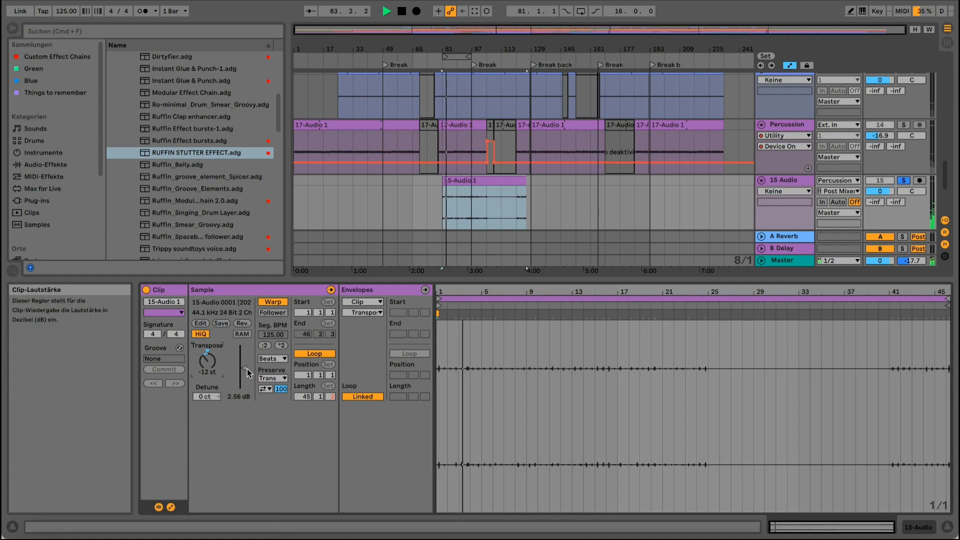
pyautogui.moveTo(243, 368); pyautogui.dragTo(244, 369)
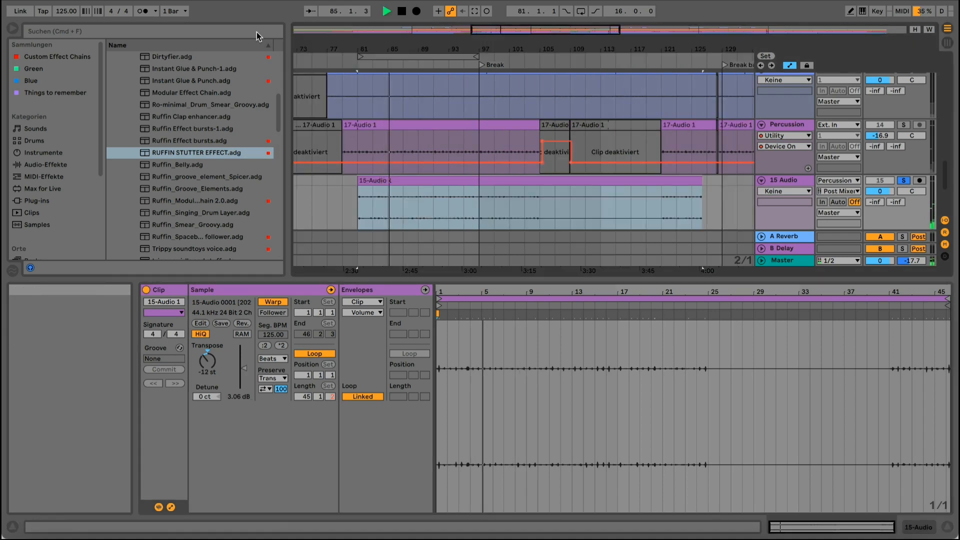
# Unsolo the recorded track and try raising the clip's gain to 14.6 dB, lowering it slightly again
pyautogui.click(893, 180)
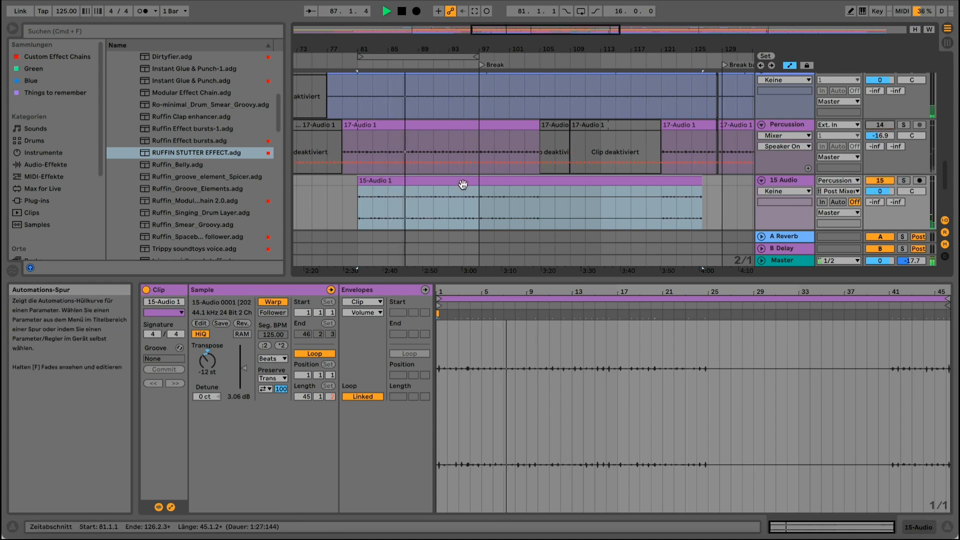
pyautogui.moveTo(243, 369); pyautogui.dragTo(244, 356)
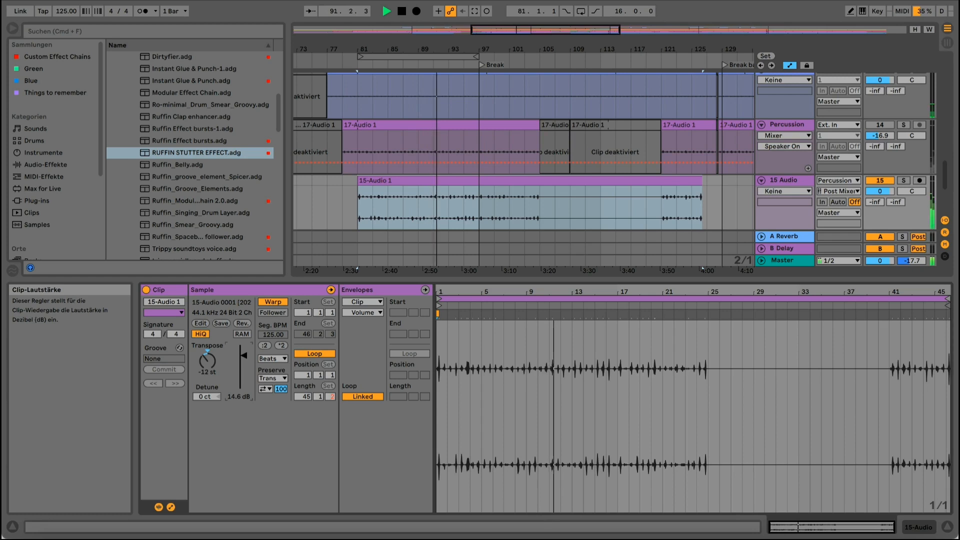
pyautogui.moveTo(244, 356); pyautogui.dragTo(244, 359)
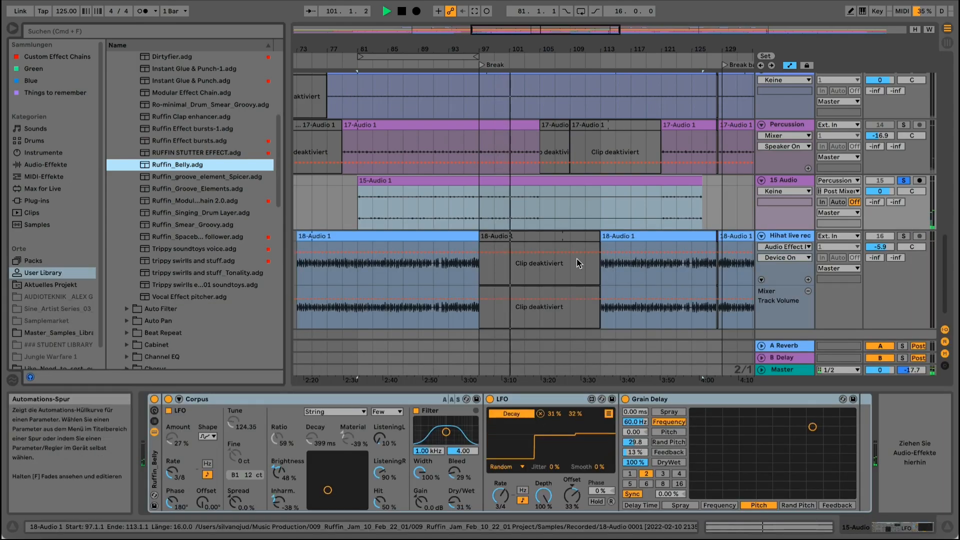
# Play the recorded track through the Ruffin_Belly rack from bar 81, first soloed and then with the other tracks
pyautogui.press('space')
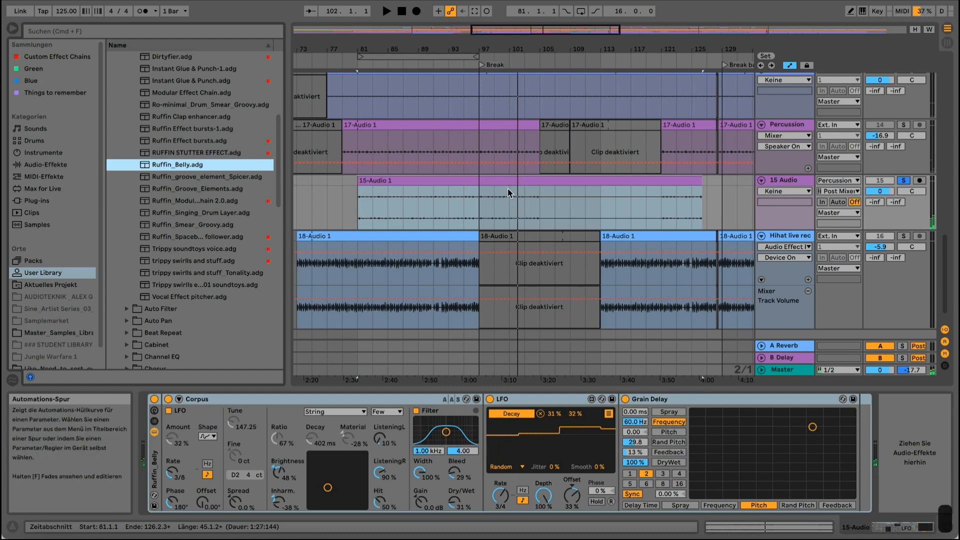
pyautogui.click(642, 1)
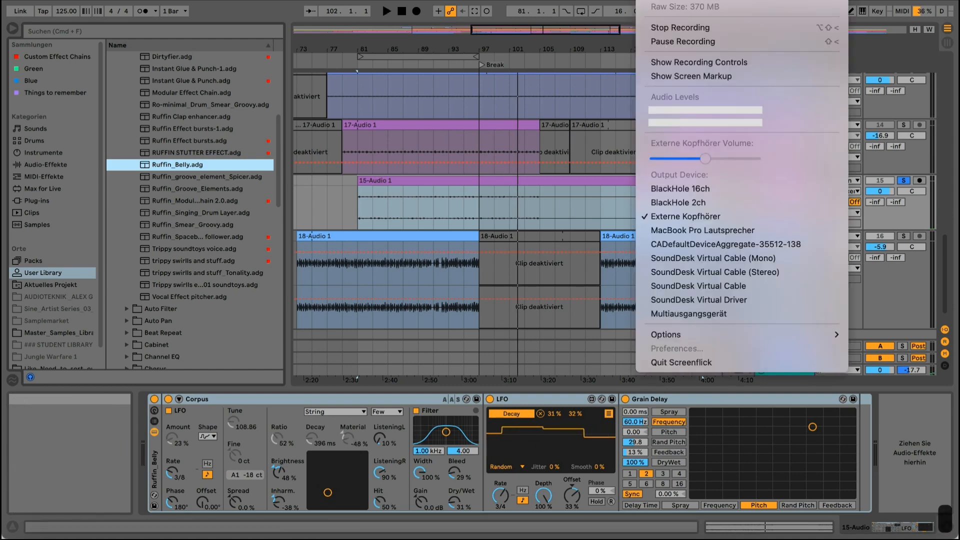
pyautogui.press('Escape')
pyautogui.click(798, 179)
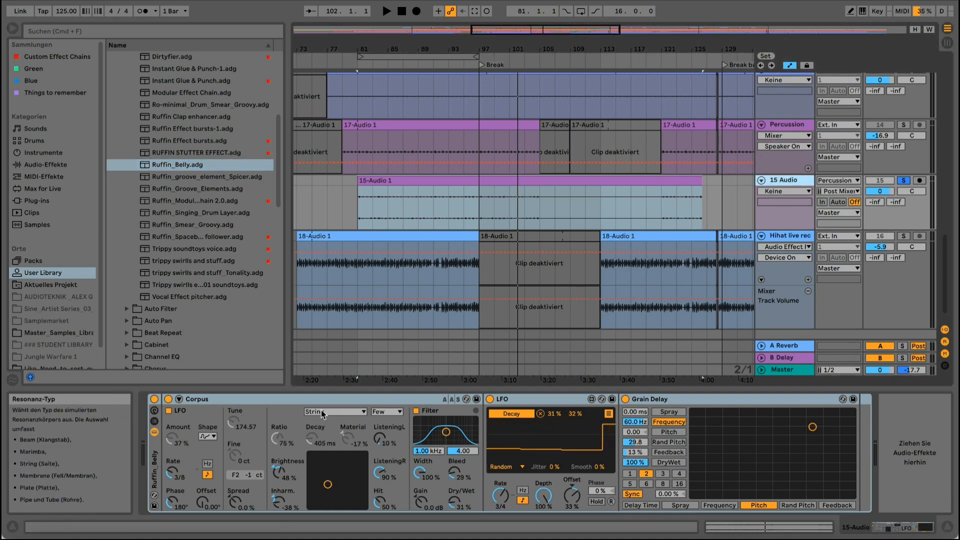
pyautogui.click(359, 205)
pyautogui.press('space')
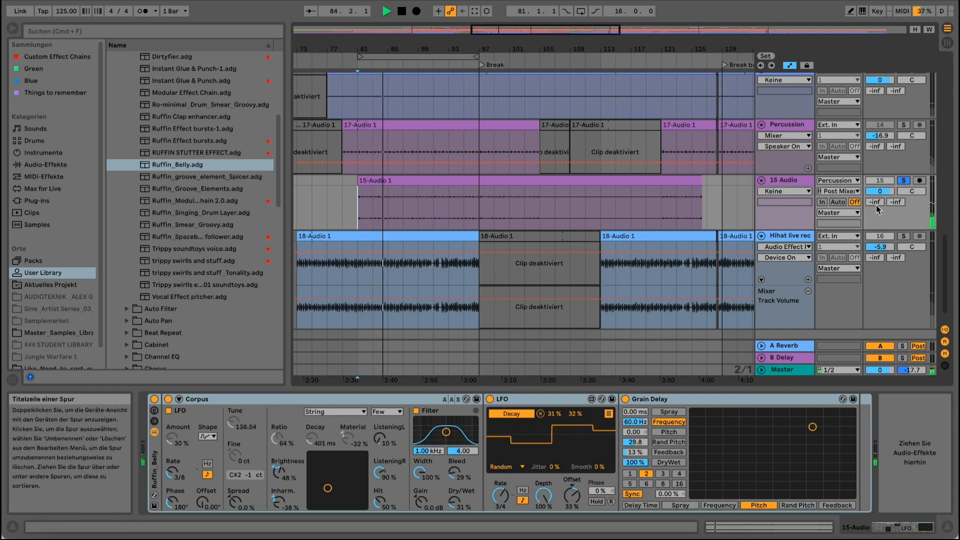
pyautogui.click(905, 180)
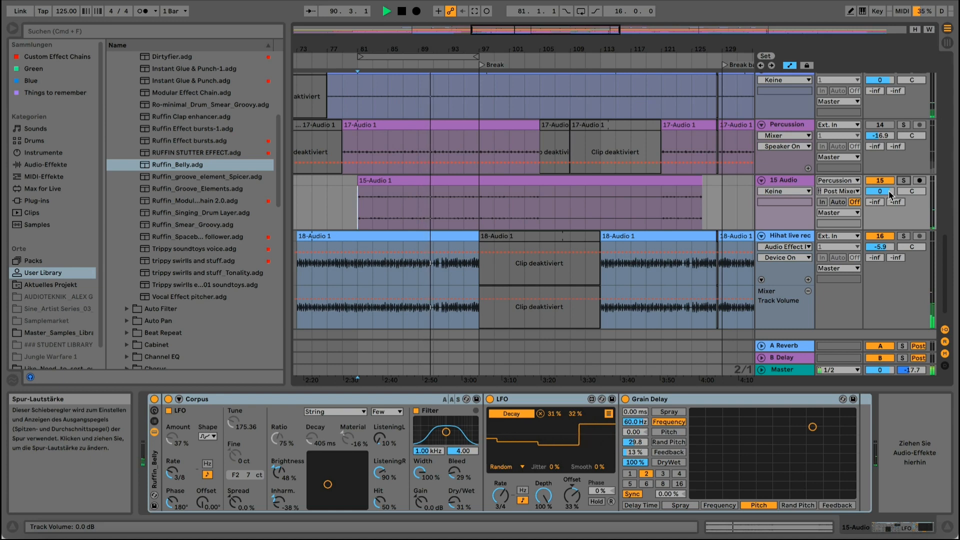
# Solo the recorded track and examine the Ruffin_Belly LFO's mapping list and its available waveform shapes
pyautogui.click(608, 414)
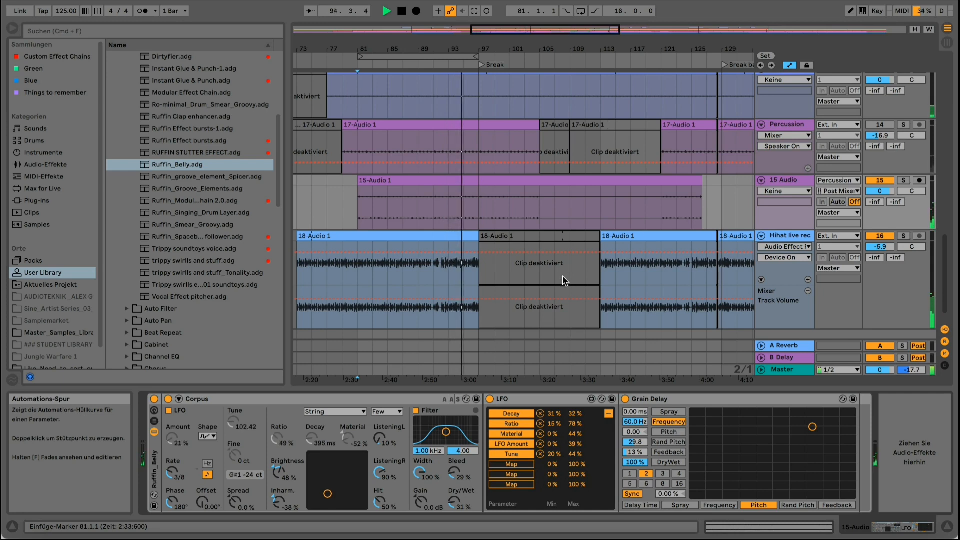
pyautogui.press('space')
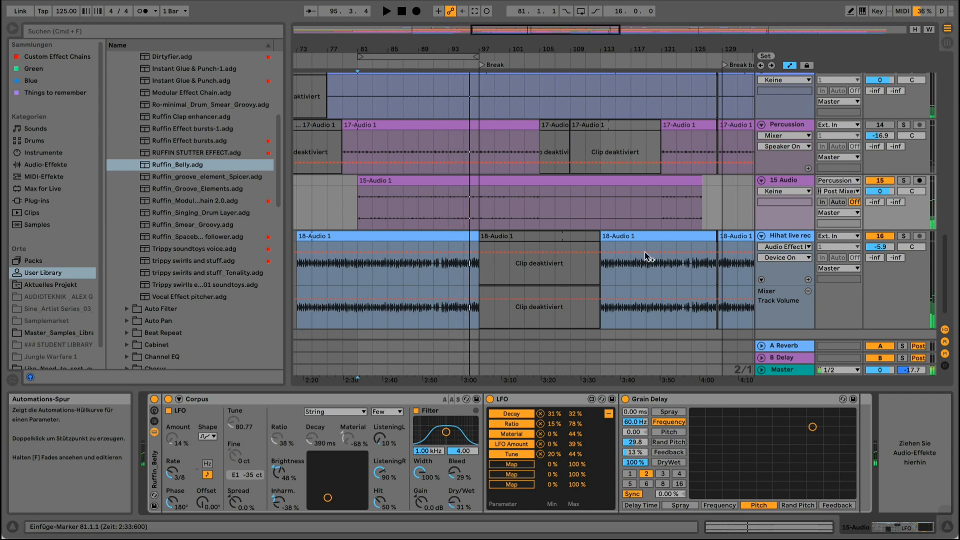
pyautogui.click(902, 181)
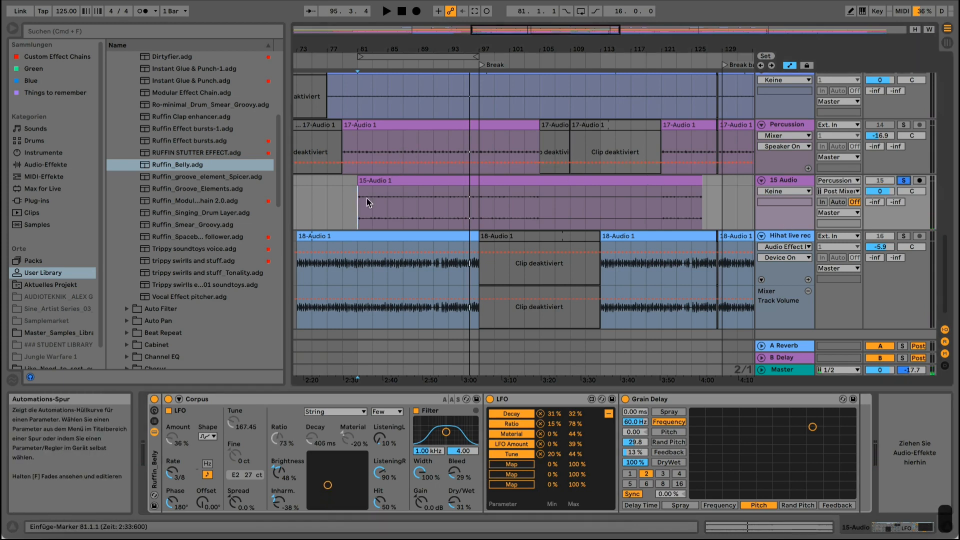
pyautogui.click(154, 466)
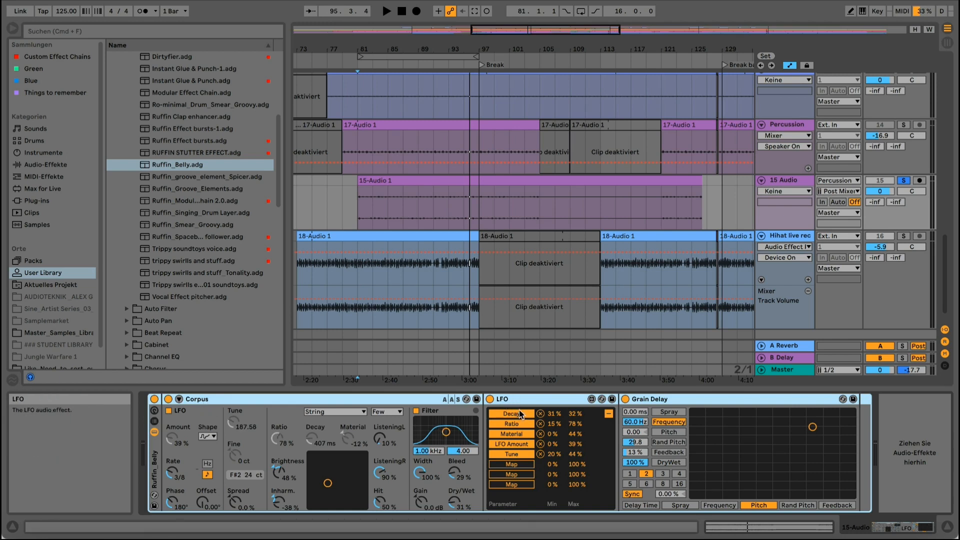
pyautogui.click(608, 413)
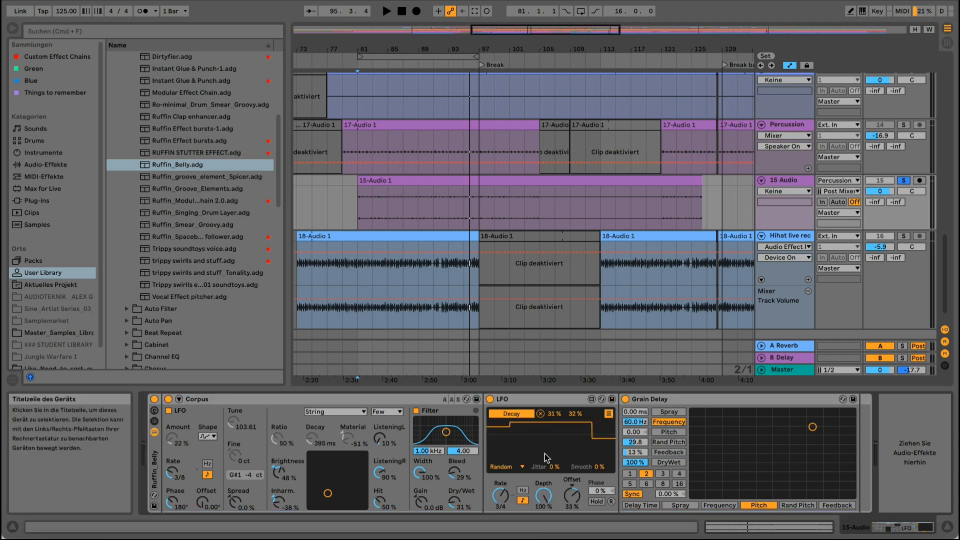
pyautogui.click(509, 469)
pyautogui.click(510, 468)
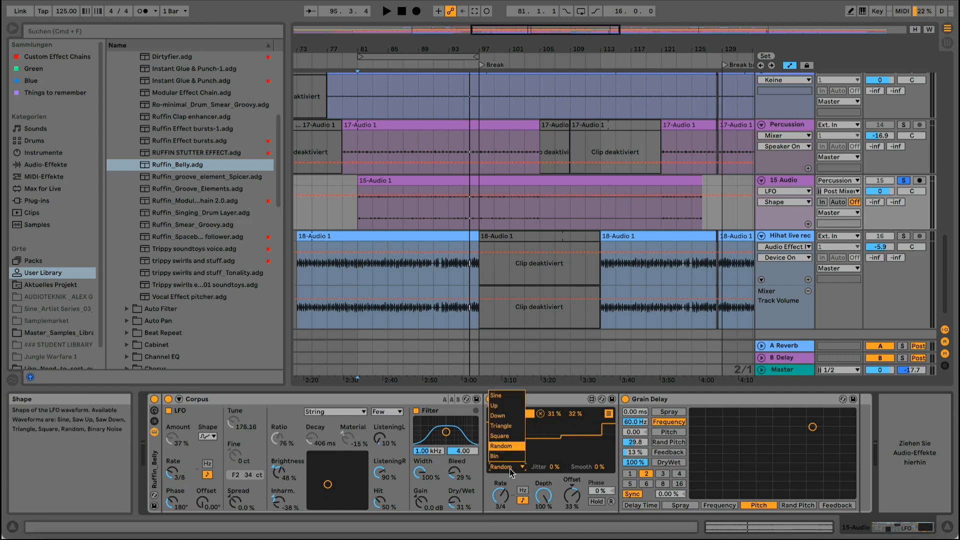
pyautogui.click(247, 416)
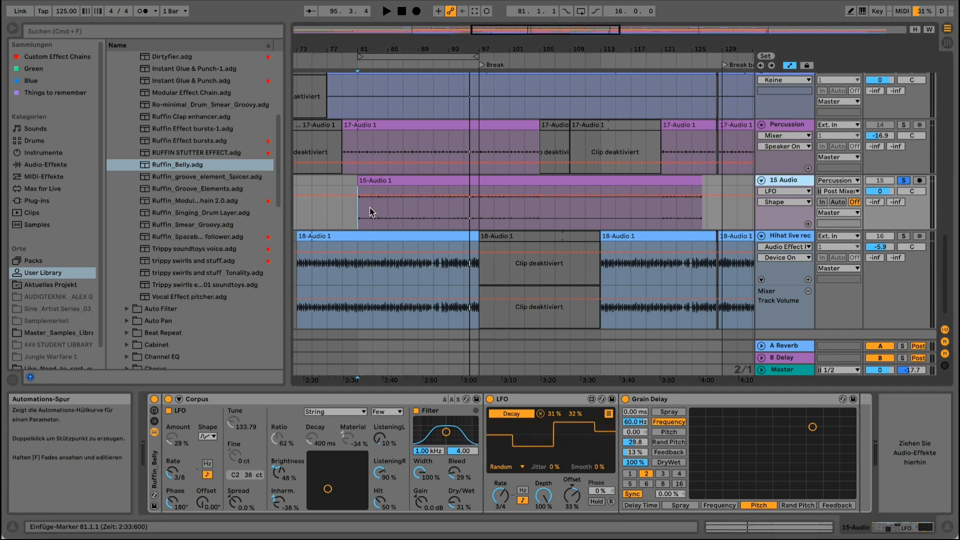
# Play the soloed recorded track from bar 81, comparing the sound with the Ruffin_Belly rack off and on
pyautogui.press('space')
pyautogui.click(653, 398)
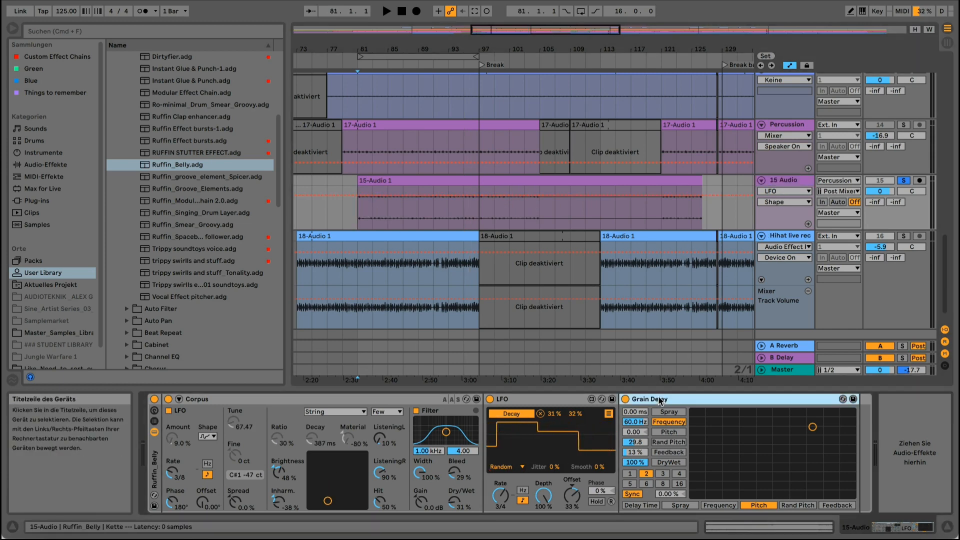
pyautogui.click(358, 202)
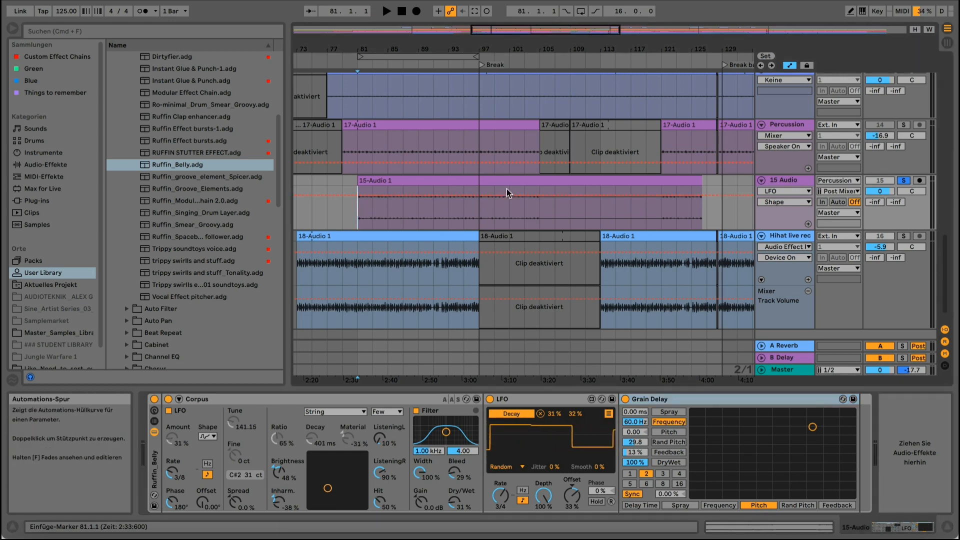
pyautogui.press('space')
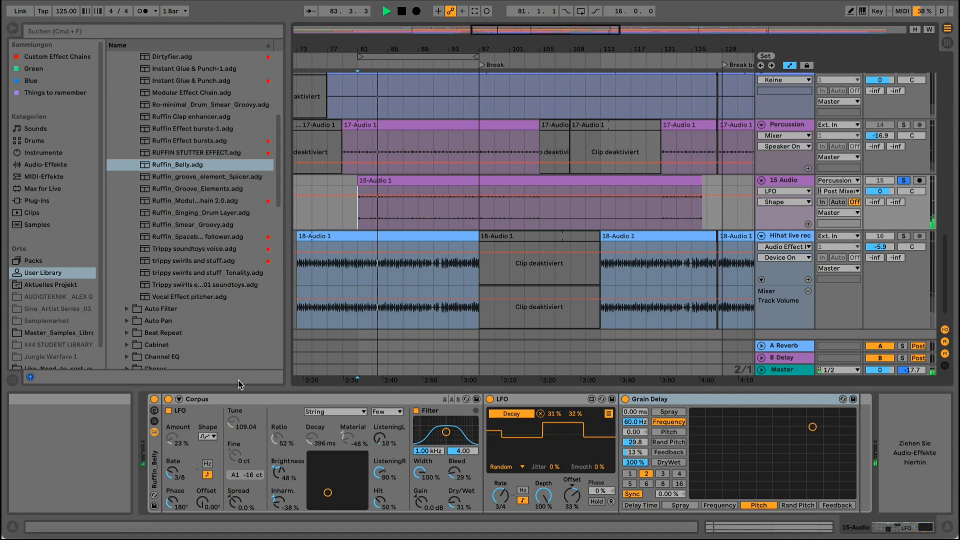
pyautogui.click(154, 399)
pyautogui.click(154, 399)
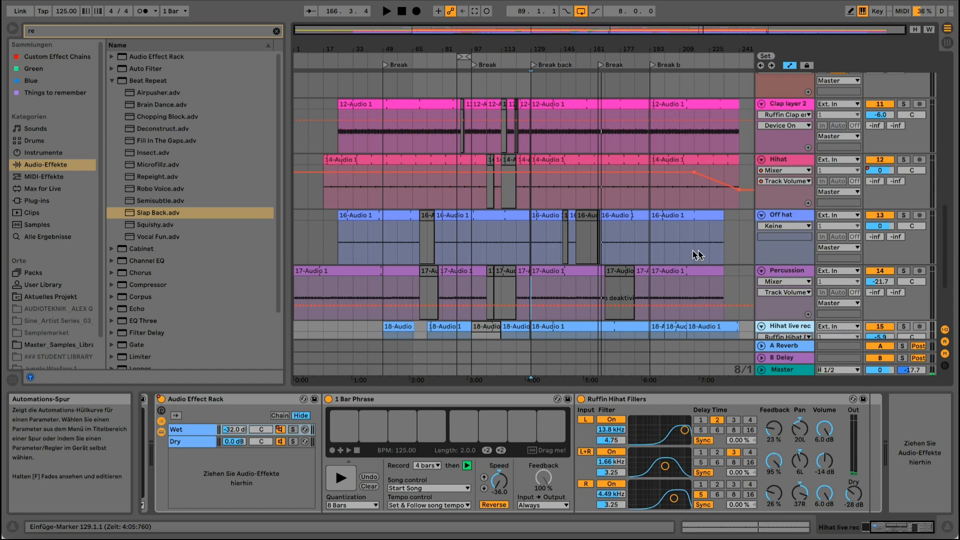
# Show the device chain of the Percussion track and then that of the Hihat live rec track
pyautogui.click(885, 534)
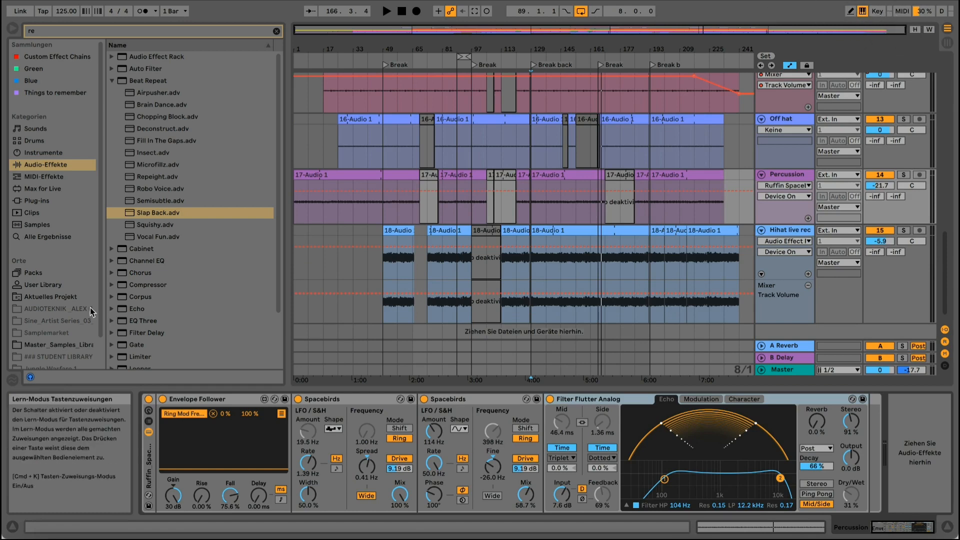
pyautogui.scroll(-1, 416, 287)
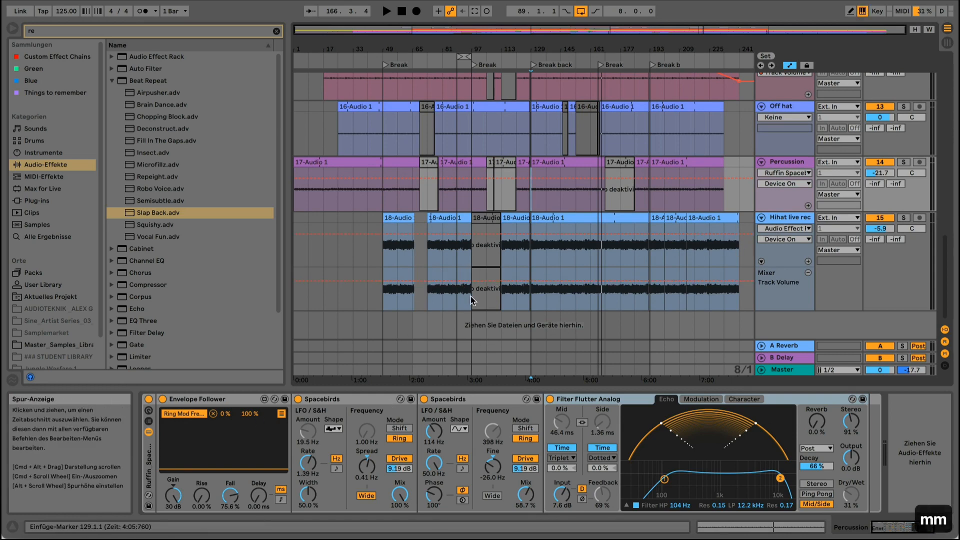
pyautogui.click(758, 241)
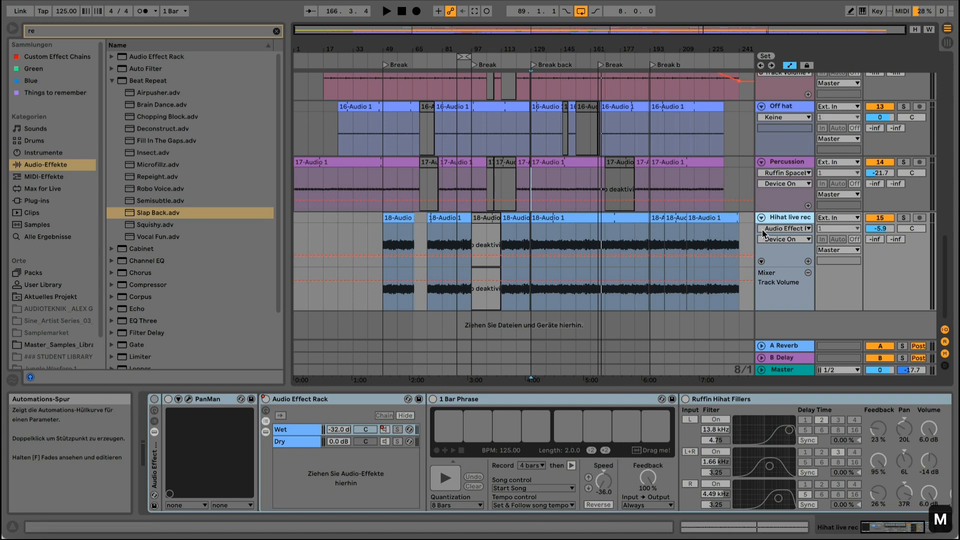
# Show the device chains of the Hihat live rec, Percussion and Clap layer 2 tracks, toggling their effect racks on and off
pyautogui.click(776, 222)
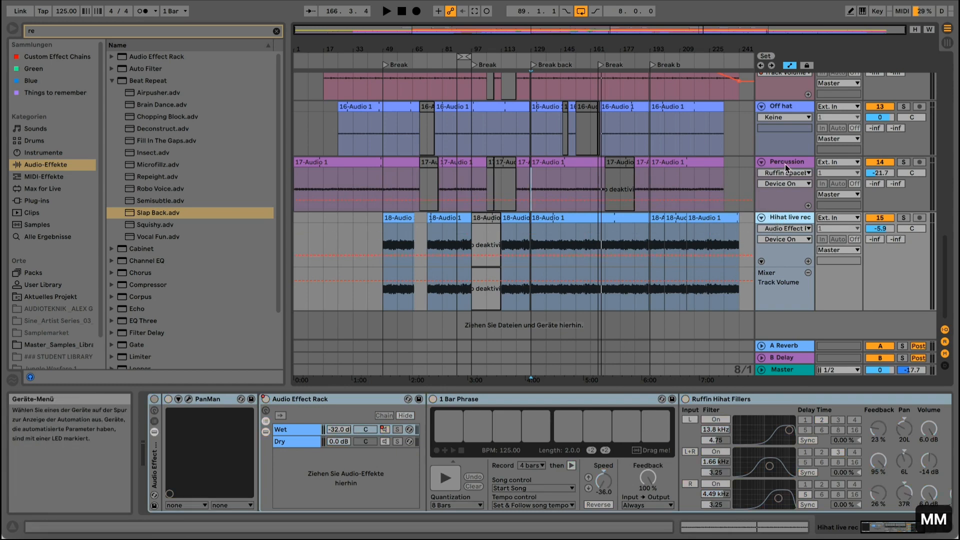
pyautogui.click(785, 163)
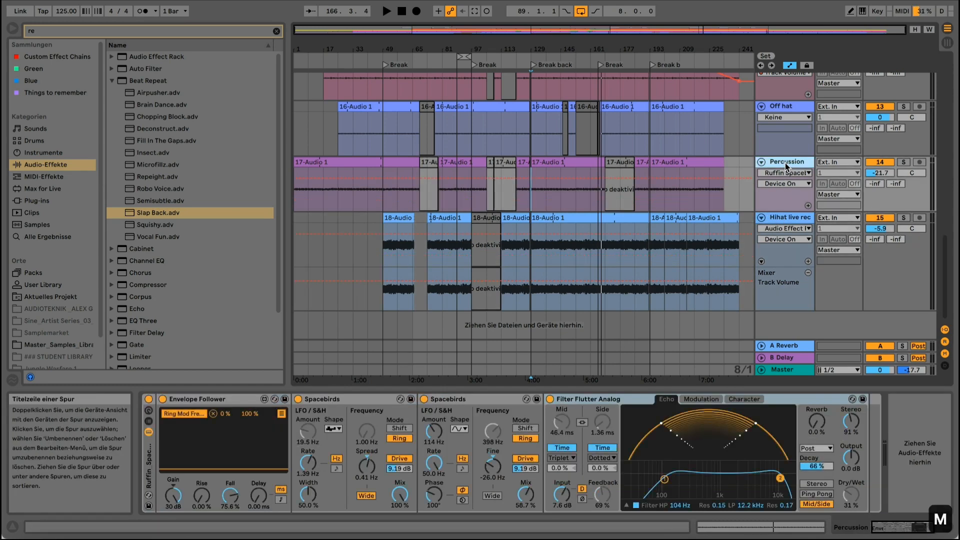
pyautogui.scroll(3, 783, 121)
pyautogui.scroll(1, 783, 121)
pyautogui.click(783, 85)
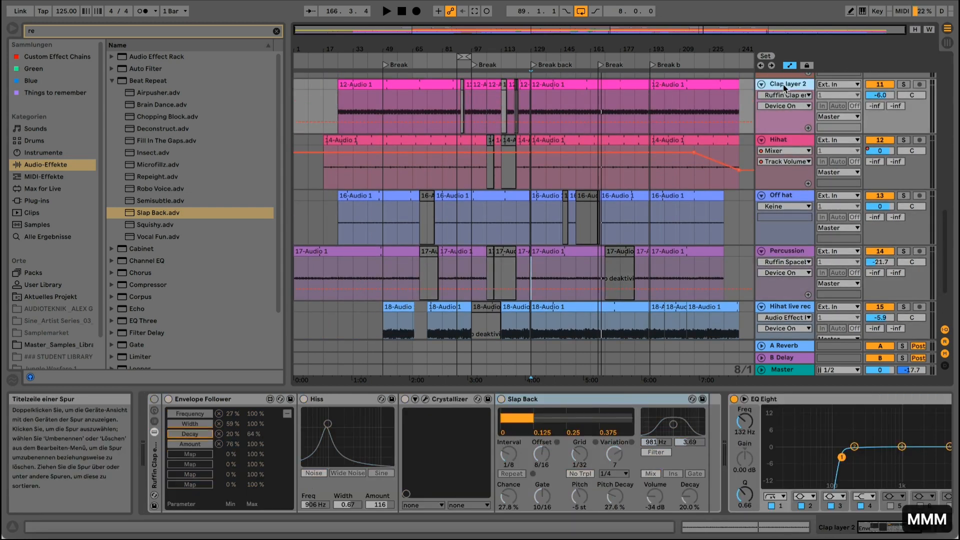
pyautogui.click(783, 85)
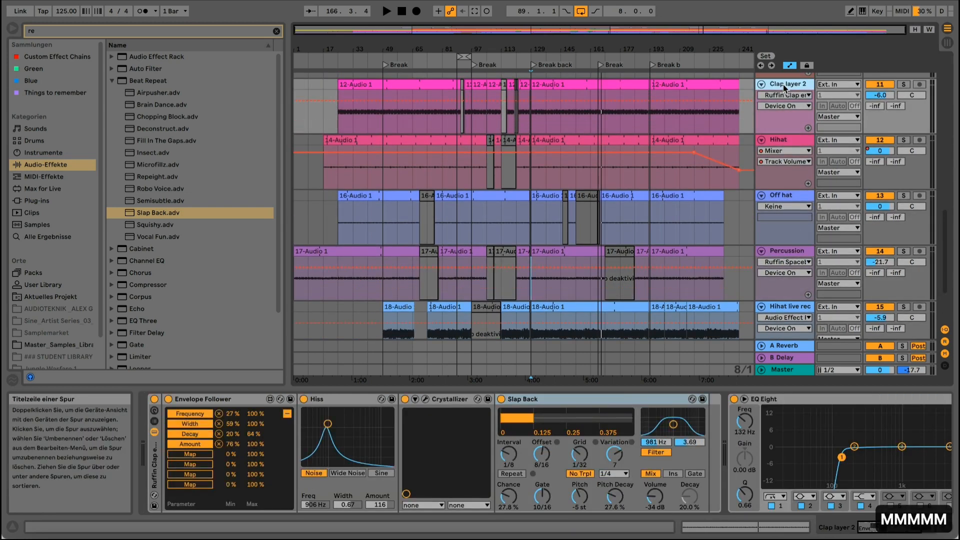
pyautogui.click(807, 81)
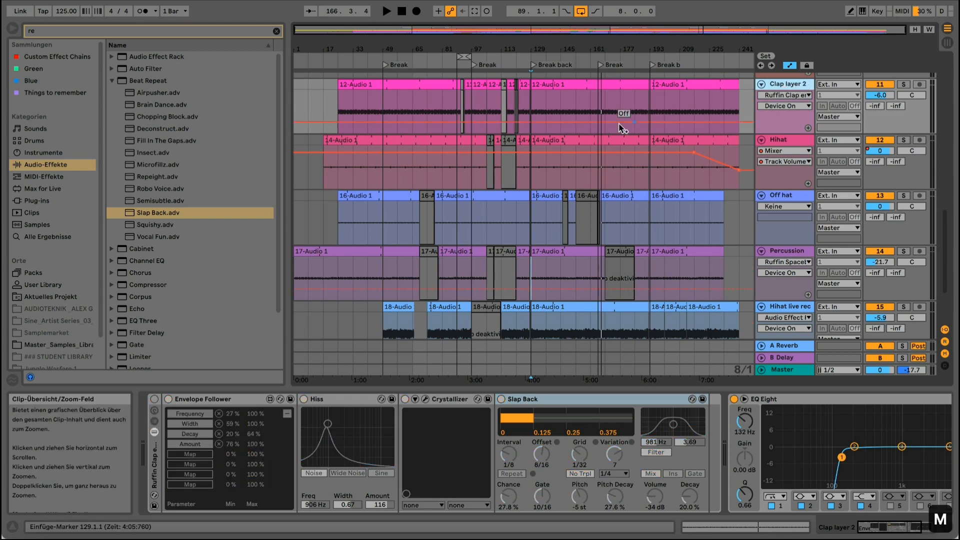
# Set the arrangement loop range to 16 bars from bar 81 and play it with the effect racks off
pyautogui.click(465, 57)
pyautogui.press('space')
pyautogui.scroll(-3, 466, 100)
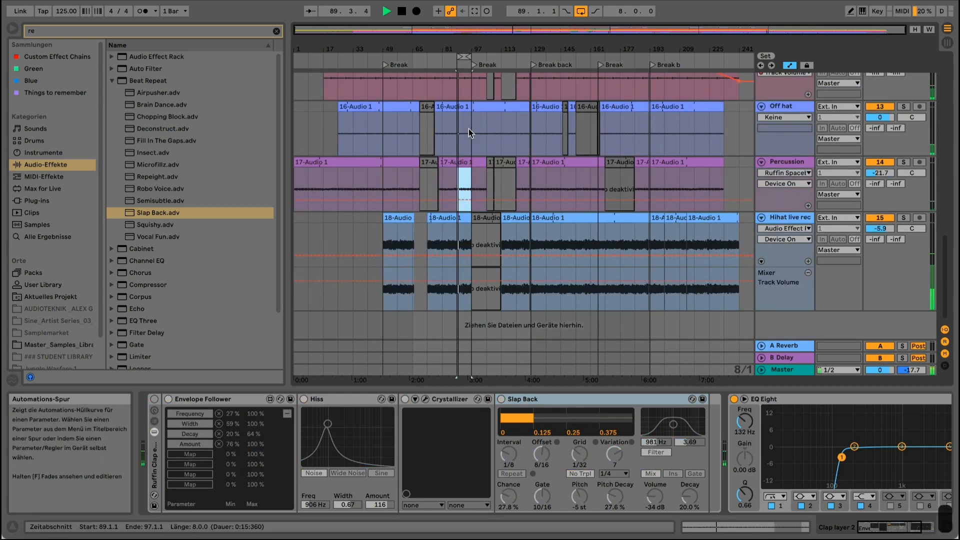
pyautogui.moveTo(464, 57)
pyautogui.mouseDown()
pyautogui.moveTo(440, 57)
pyautogui.moveTo(480, 57)
pyautogui.moveTo(471, 56)
pyautogui.mouseUp()
pyautogui.click(461, 55)
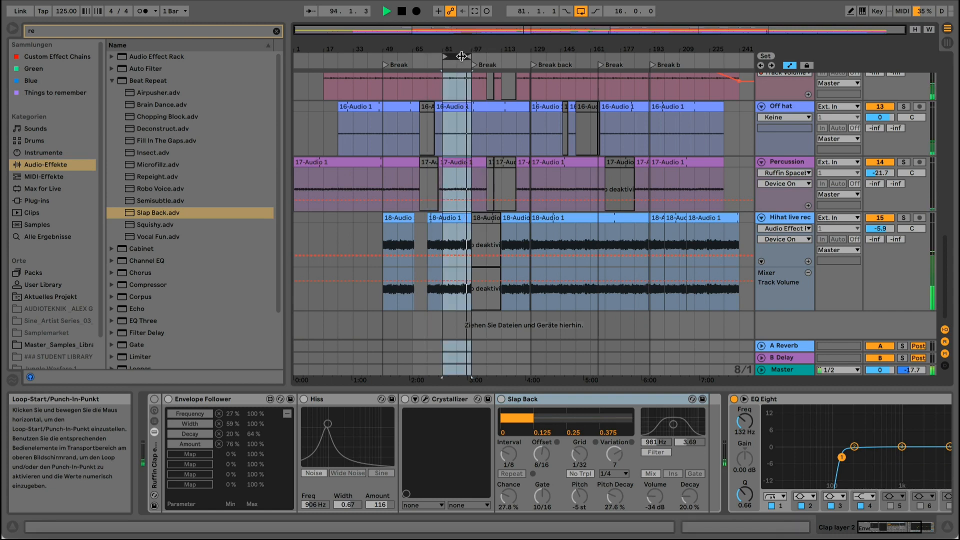
pyautogui.press('space')
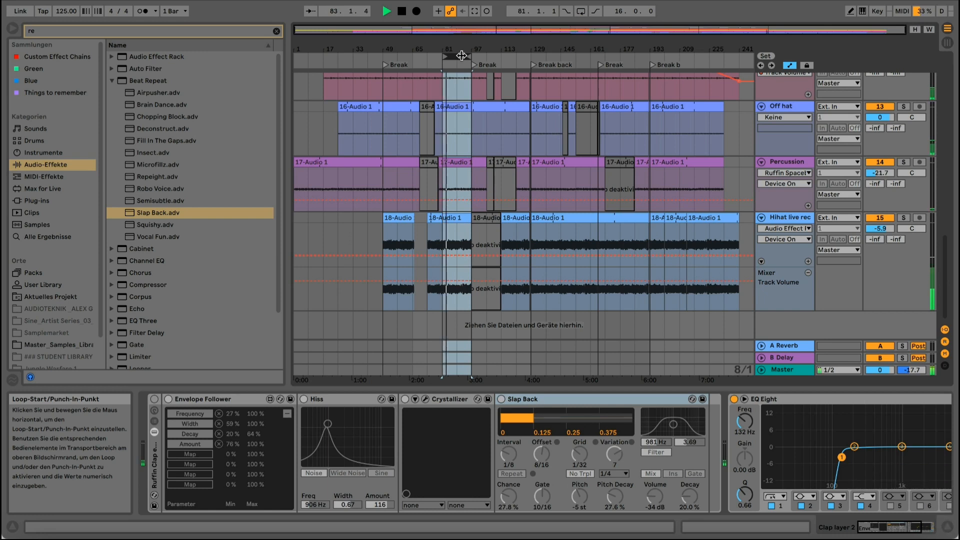
# Switch the effect racks on and start the 1 Bar Phrase looper on the Hihat live rec track while looping the 16 bars
pyautogui.press('m')
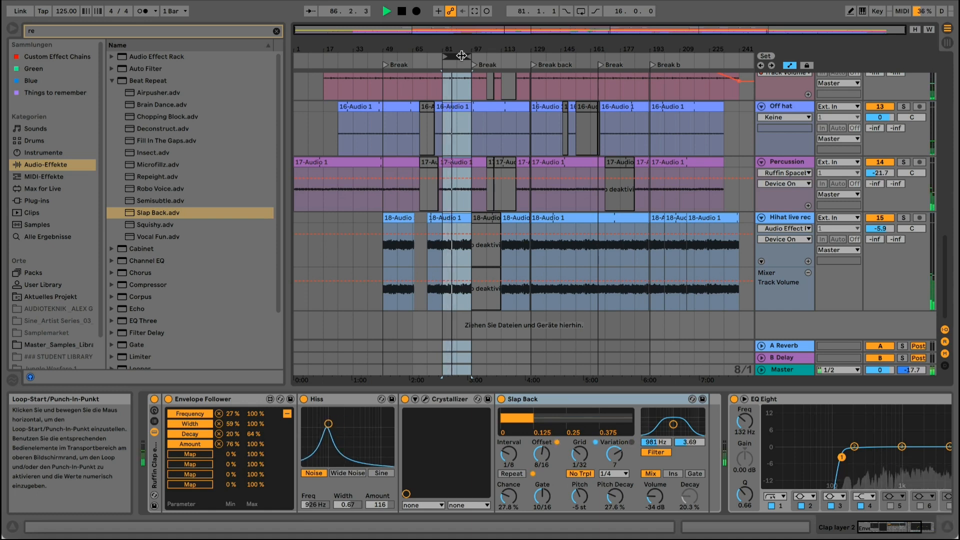
pyautogui.click(773, 219)
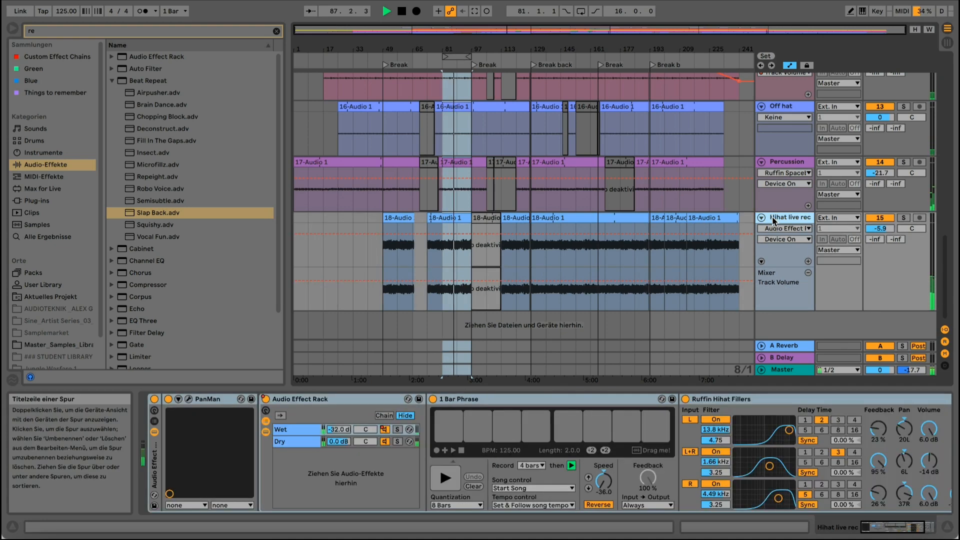
pyautogui.click(452, 452)
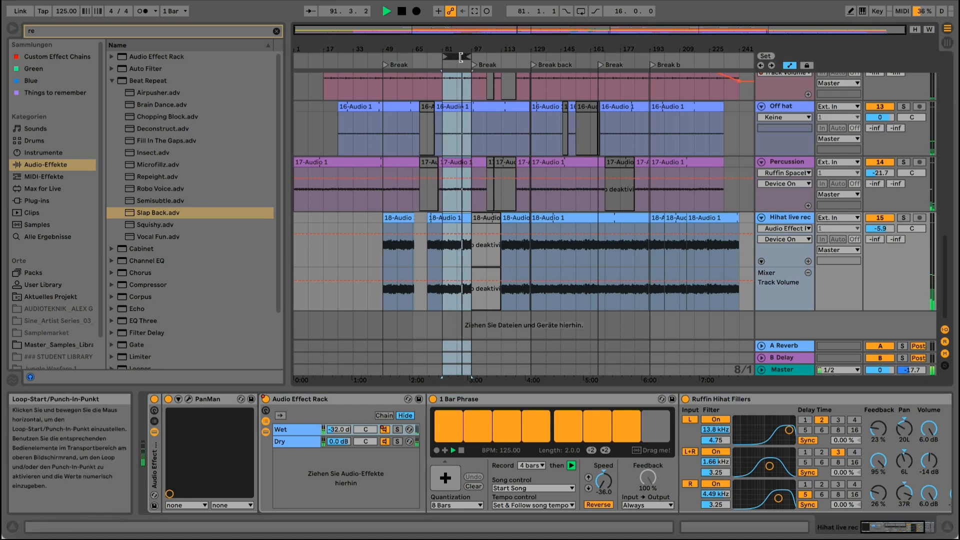
pyautogui.press('super+l')
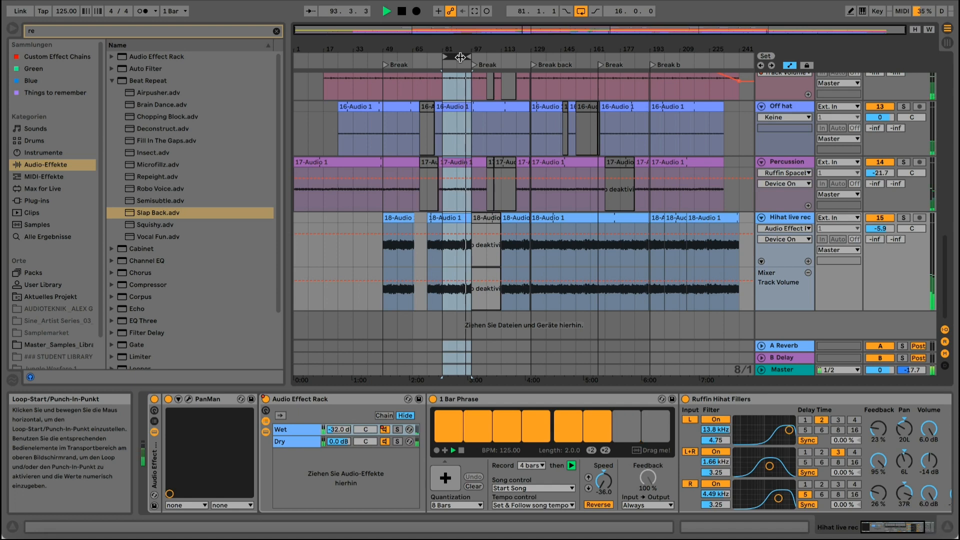
# Compare the 16-bar loop from bar 81 with the effect racks off and on, restarting playback once
pyautogui.press('m')
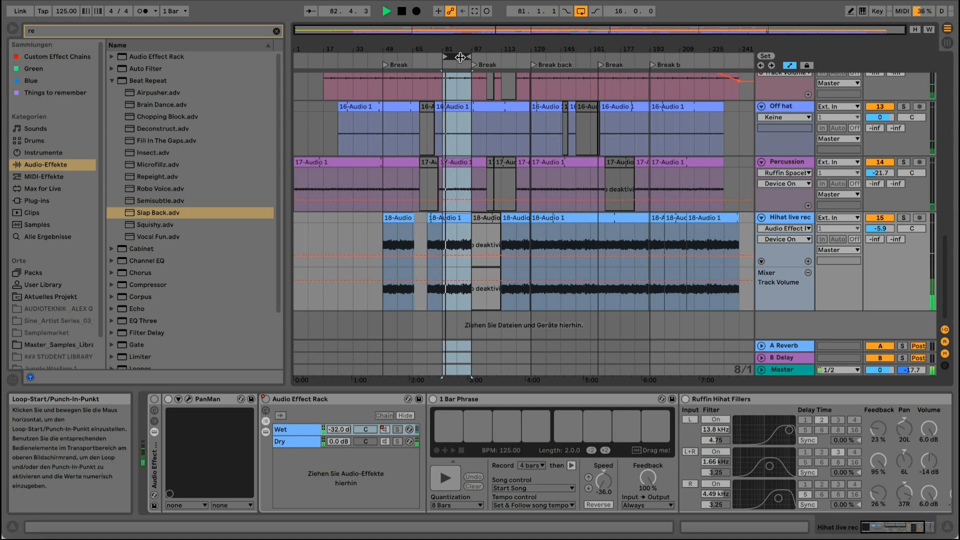
pyautogui.press('m')
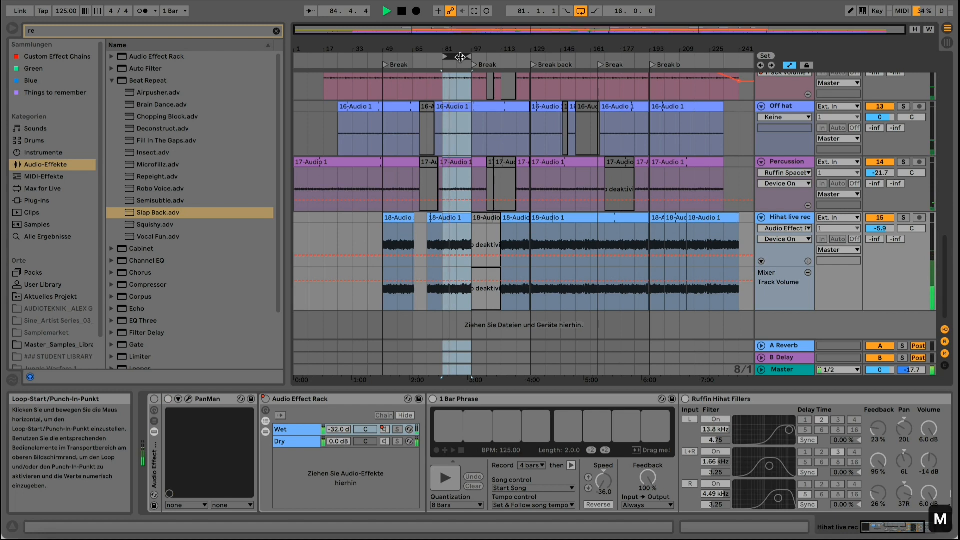
pyautogui.press('m')
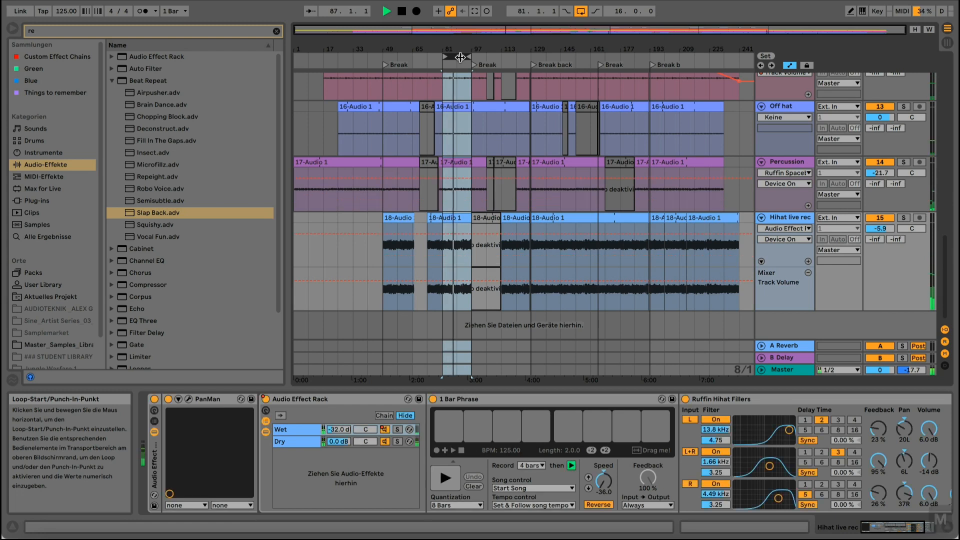
pyautogui.press('m')
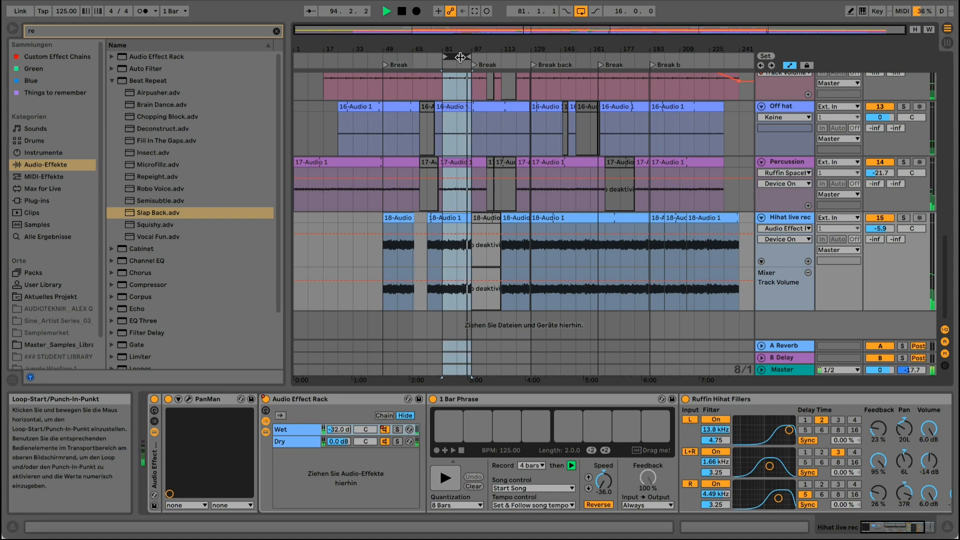
pyautogui.press('space')
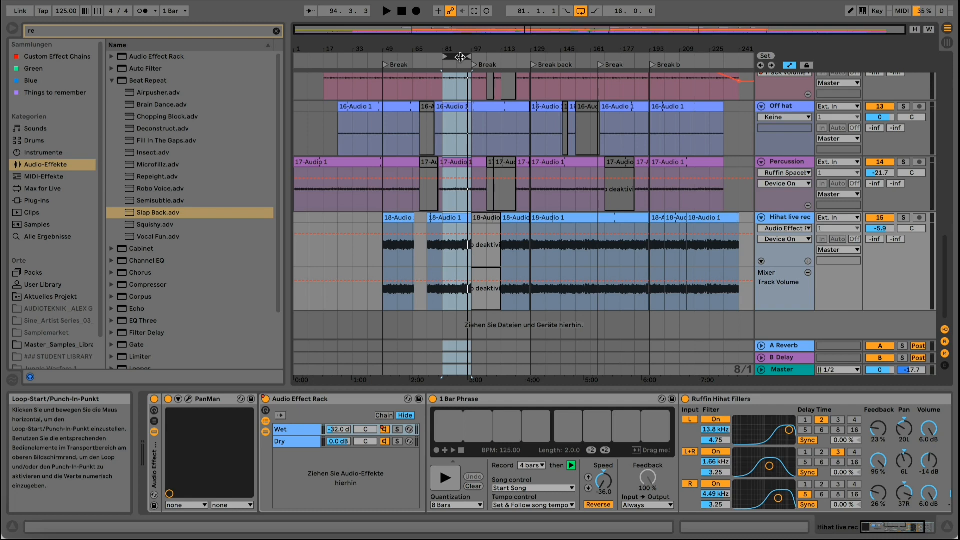
pyautogui.press('space')
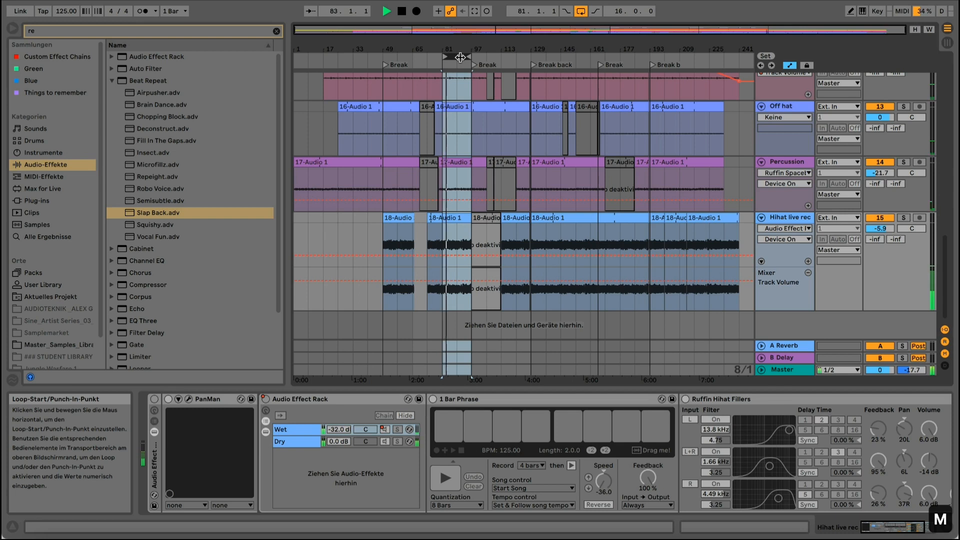
pyautogui.press('m')
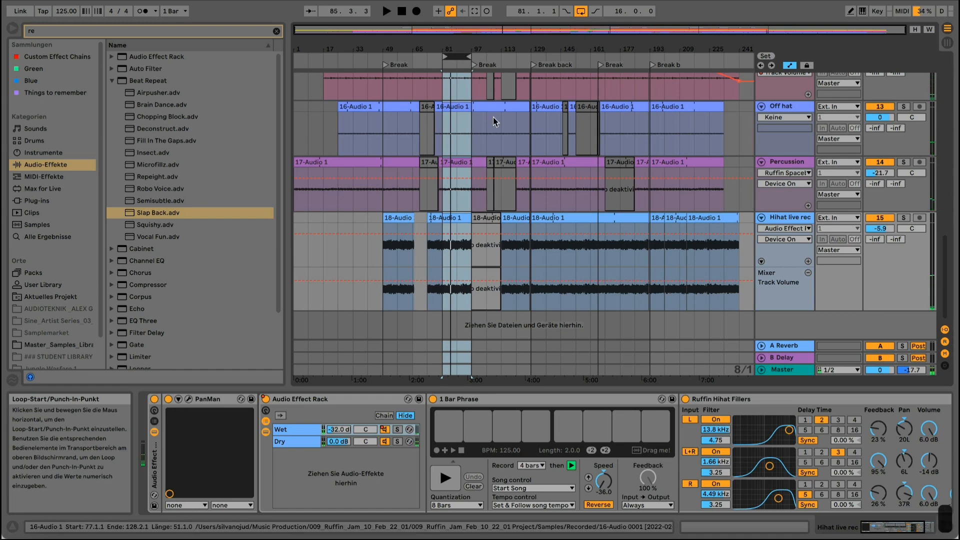
# Look through the arrangement's tracks, from Hihat live rec up to 1 Reaktor 6
pyautogui.scroll(3, 496, 134)
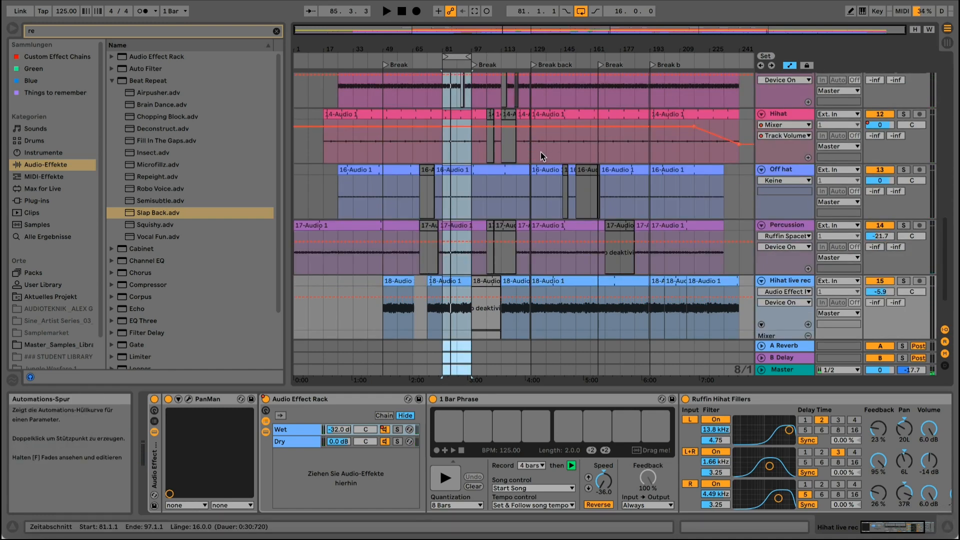
pyautogui.scroll(2, 541, 151)
pyautogui.scroll(10, 541, 151)
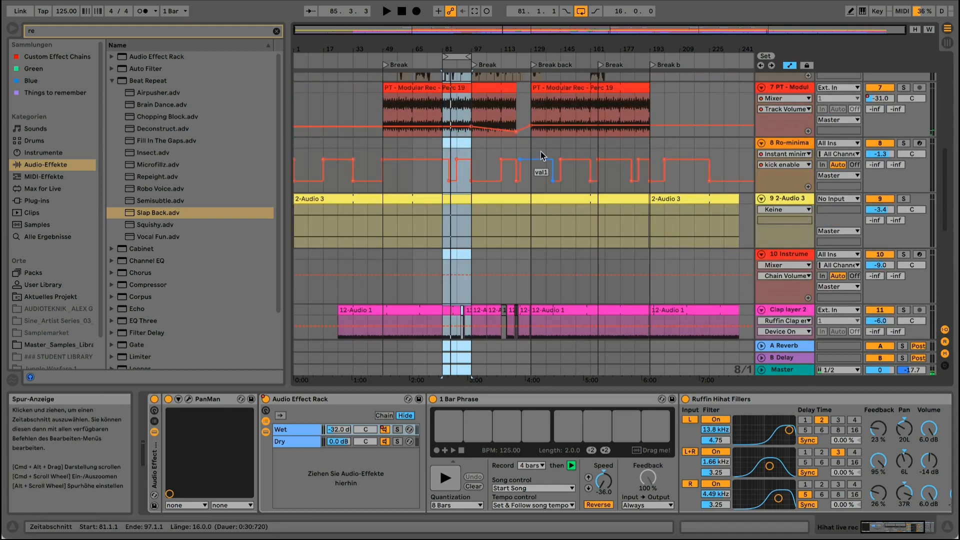
pyautogui.scroll(-10, 541, 151)
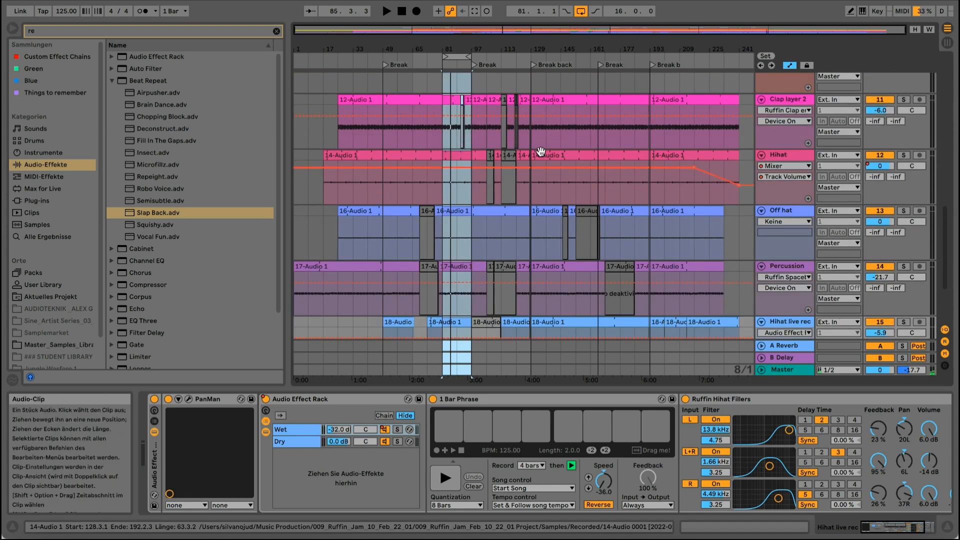
pyautogui.scroll(-1, 540, 151)
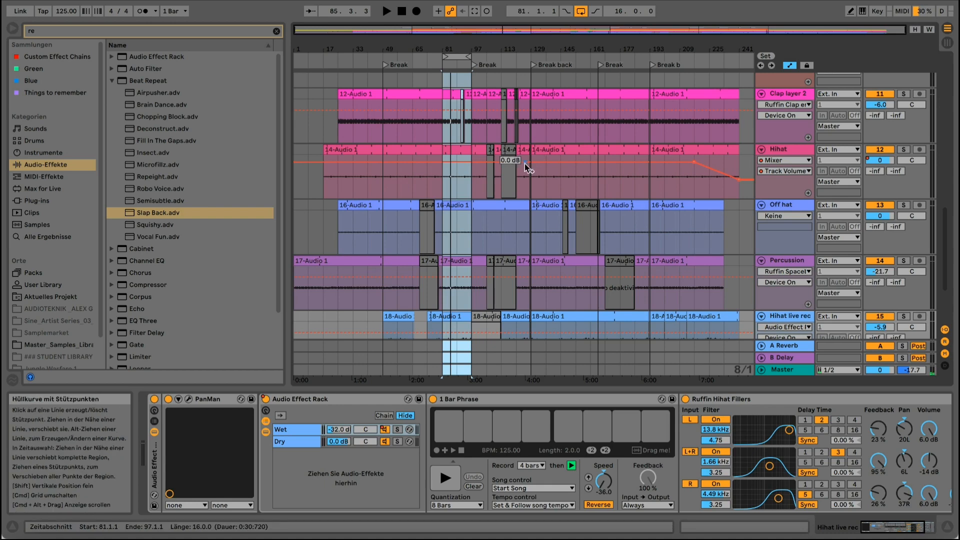
pyautogui.scroll(-5, 520, 205)
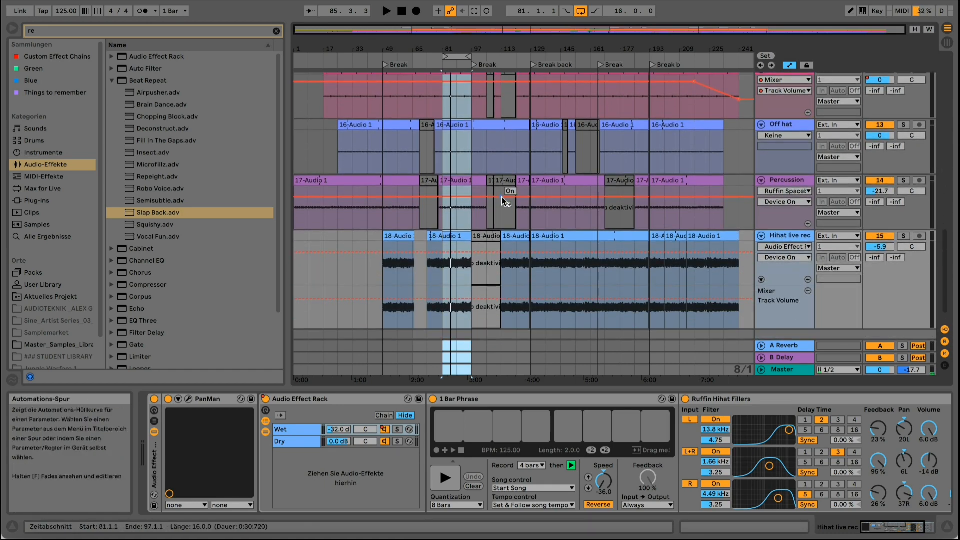
pyautogui.scroll(-4, 502, 198)
pyautogui.scroll(20, 502, 198)
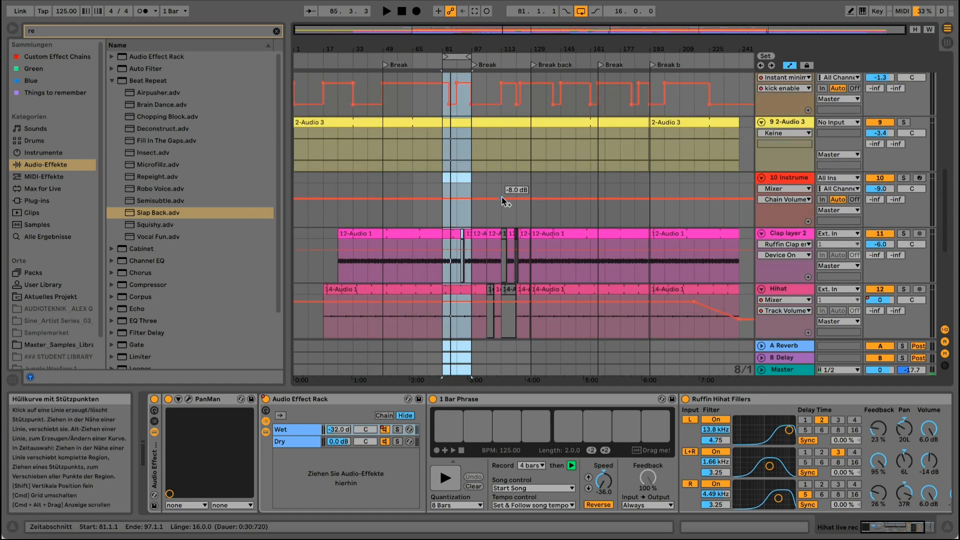
pyautogui.scroll(20, 503, 199)
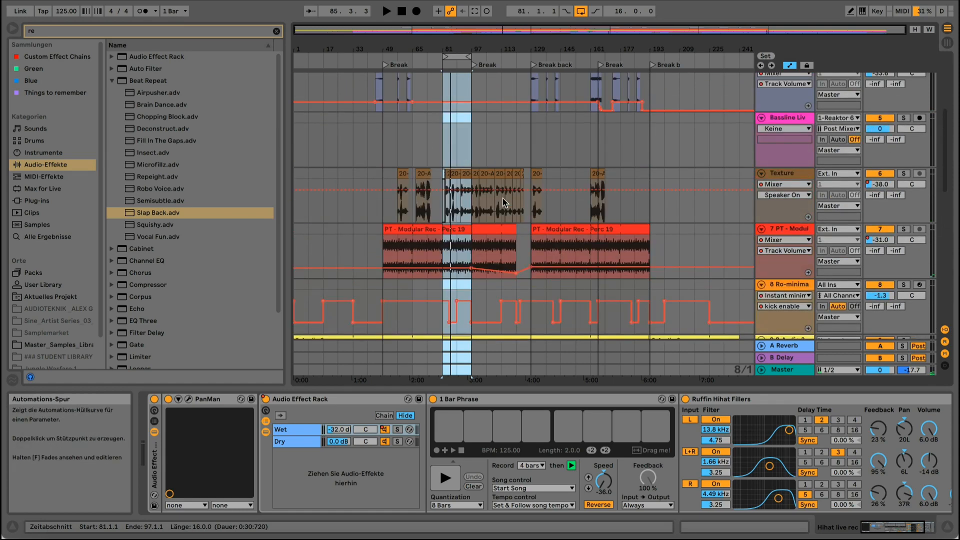
pyautogui.scroll(10, 503, 200)
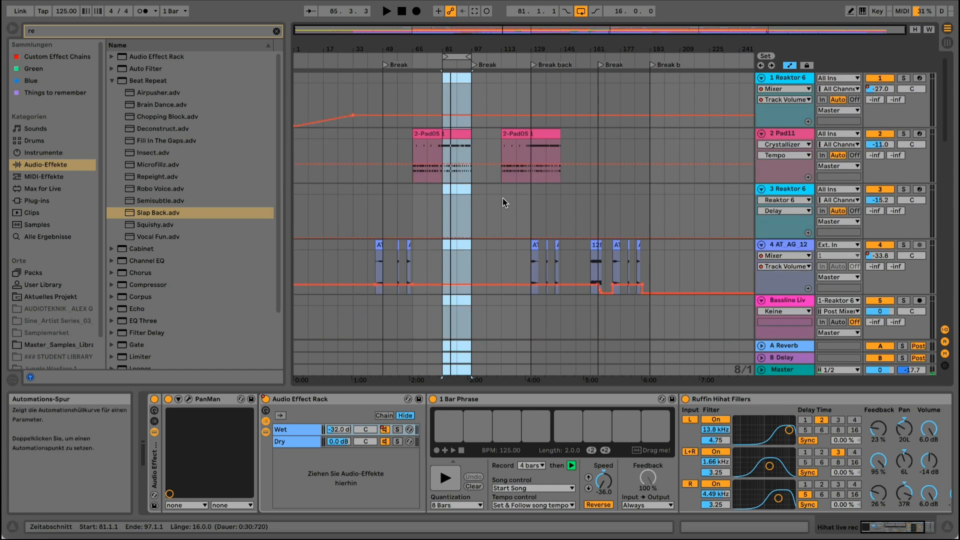
# Solo and play the 1 Reaktor 6 track, view its R_Patch_07_Bassline_ADSR patch and close the plug-in window
pyautogui.click(792, 78)
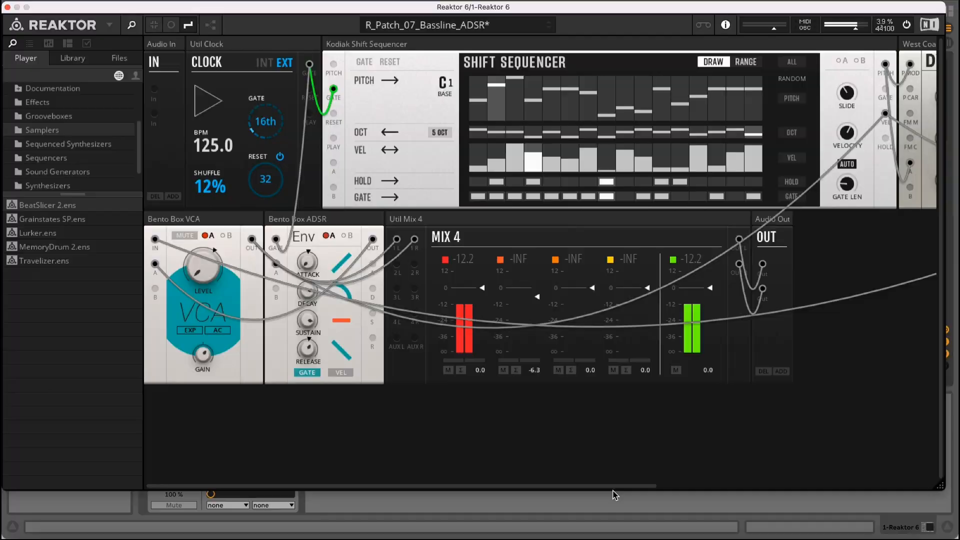
pyautogui.moveTo(622, 487); pyautogui.dragTo(428, 475)
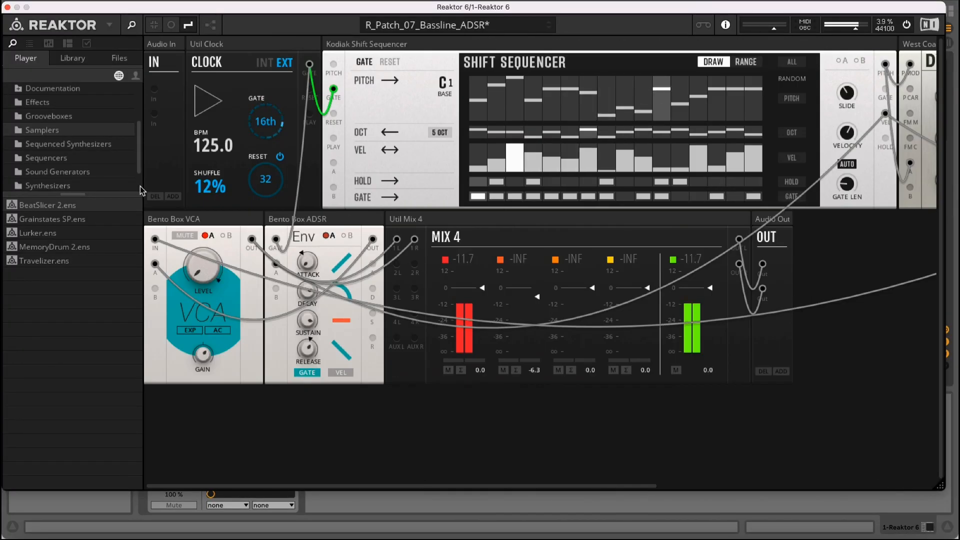
pyautogui.click(7, 7)
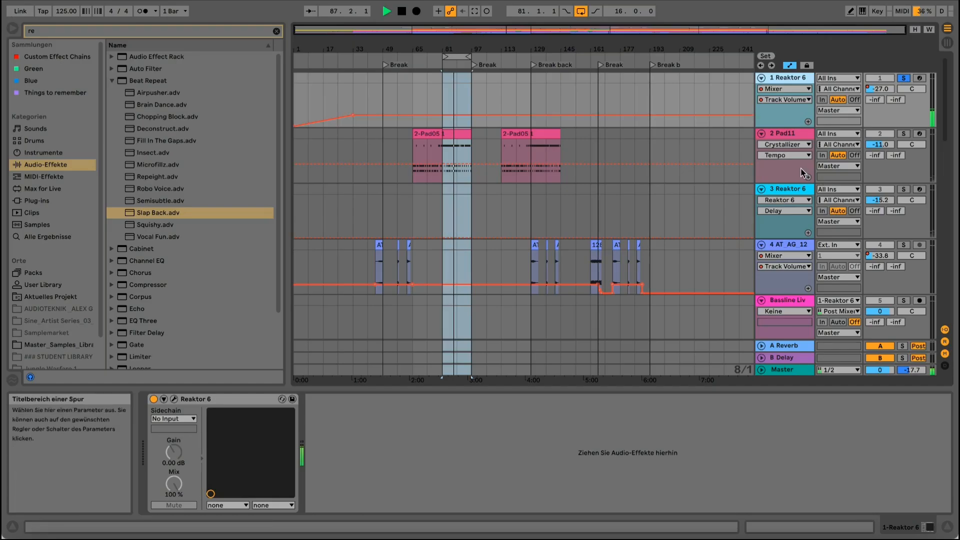
# Show the 8 Ro-minimal track in Session View, unfold its drum rack chains and display the Ro-Kick devices
pyautogui.scroll(-6, 797, 252)
pyautogui.scroll(-1, 797, 253)
pyautogui.click(471, 300)
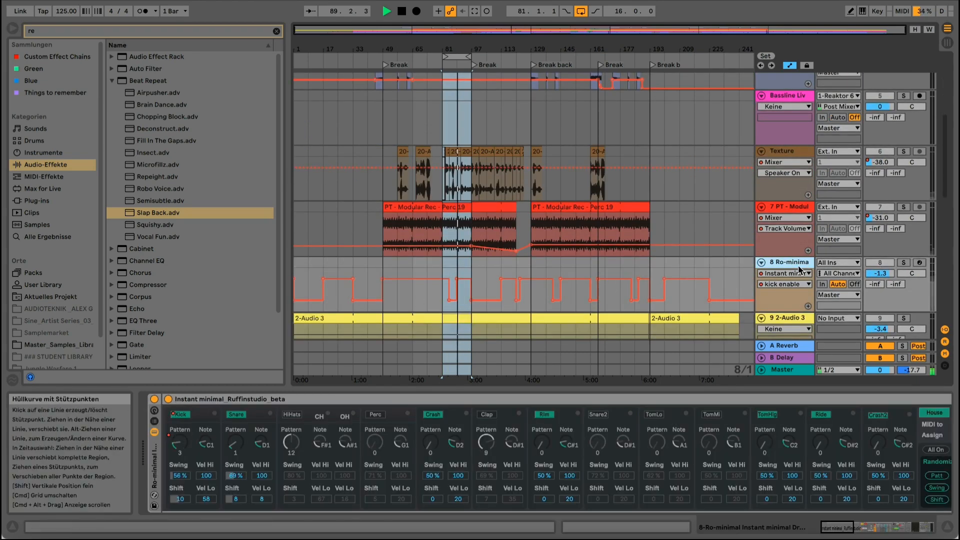
pyautogui.press('Tab')
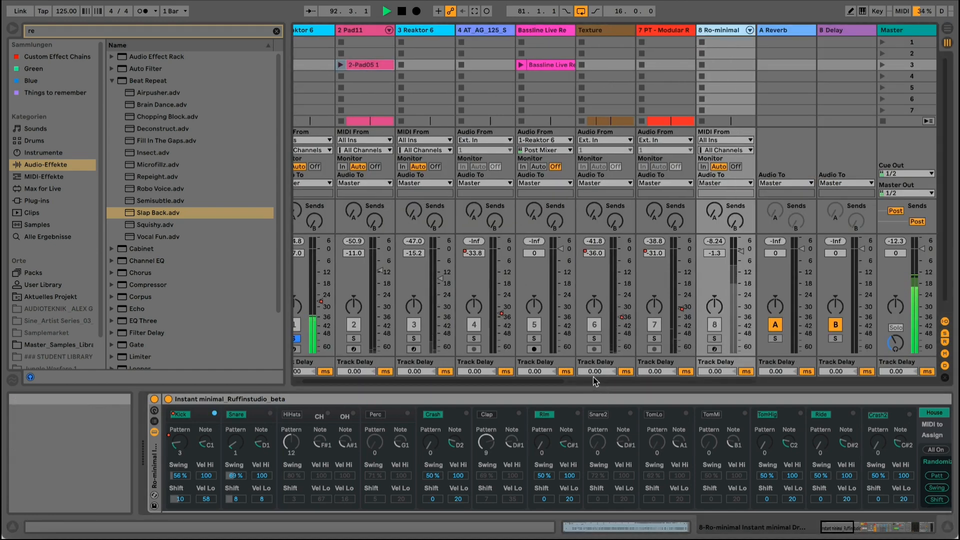
pyautogui.click(749, 31)
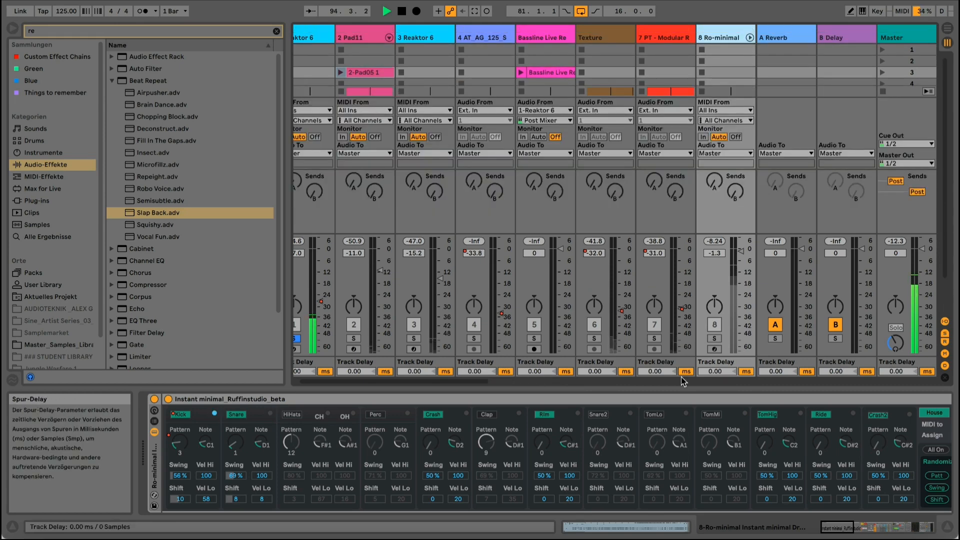
pyautogui.click(750, 37)
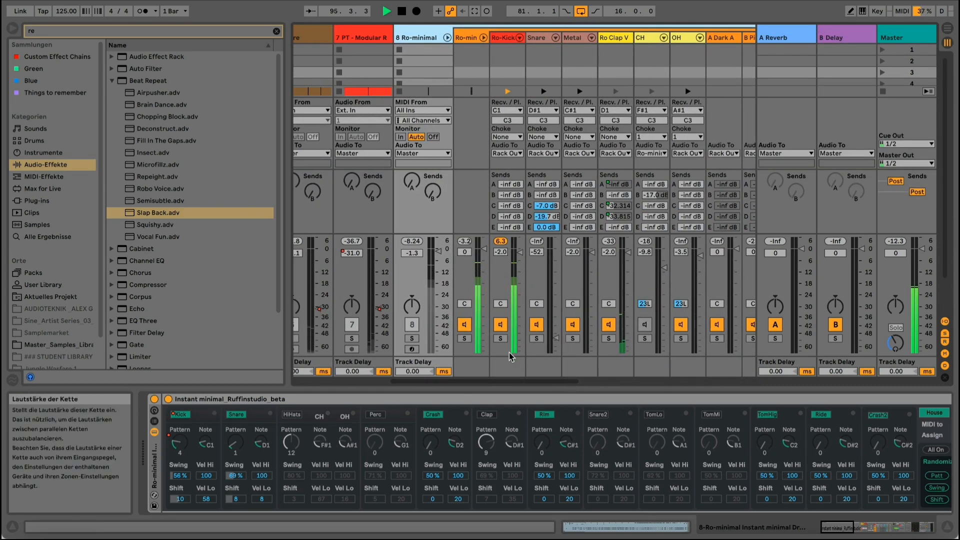
pyautogui.click(503, 38)
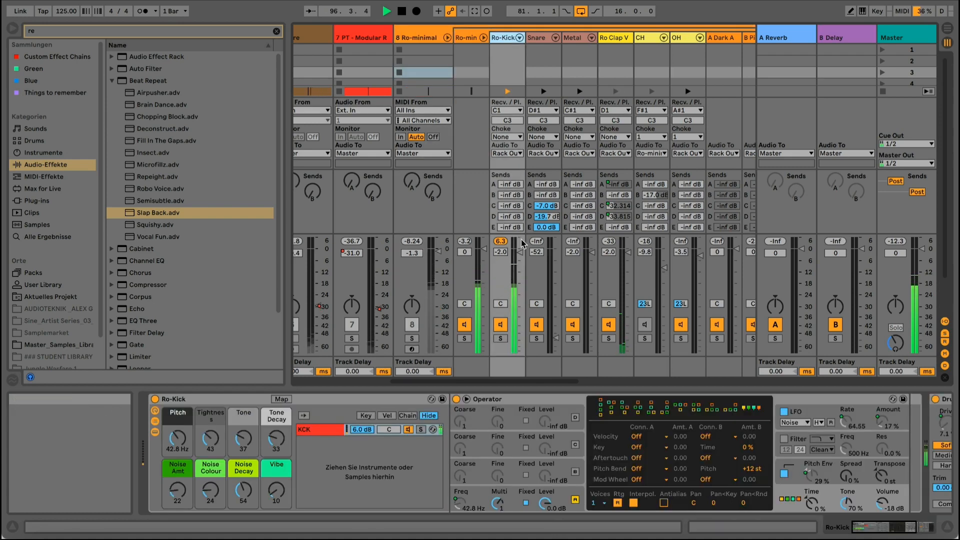
# Solo and audition the Ro-Kick chain, lower its chain volume to -3.3 dB and stop playback
pyautogui.click(500, 339)
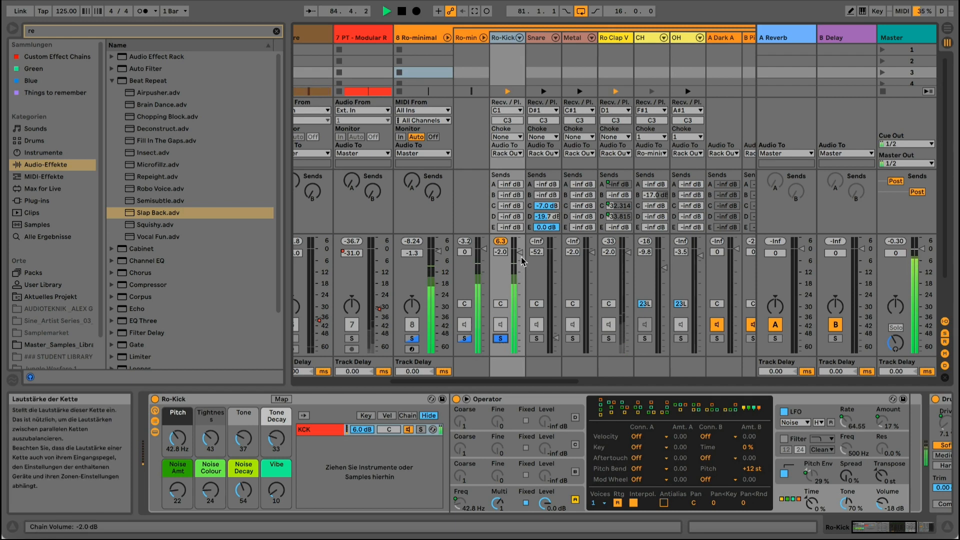
pyautogui.press('space')
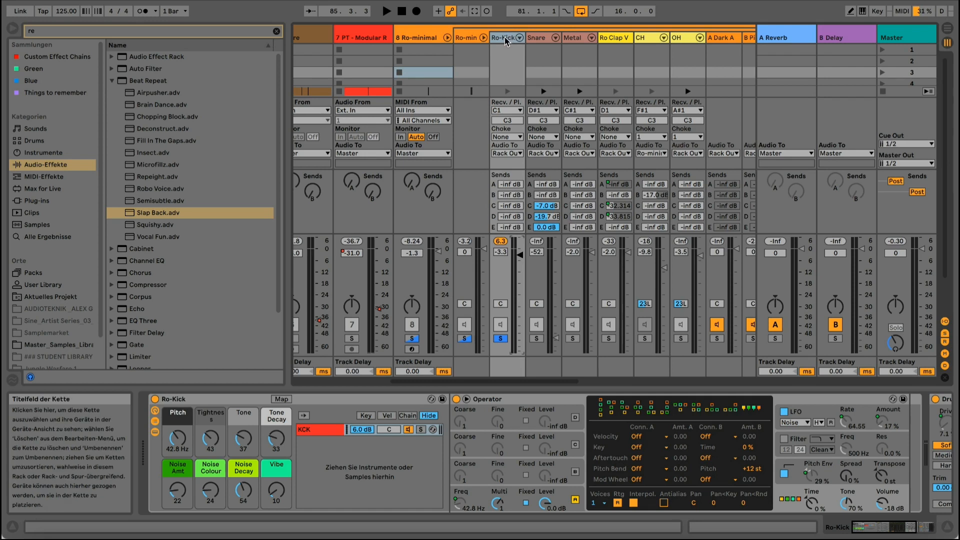
pyautogui.click(505, 40)
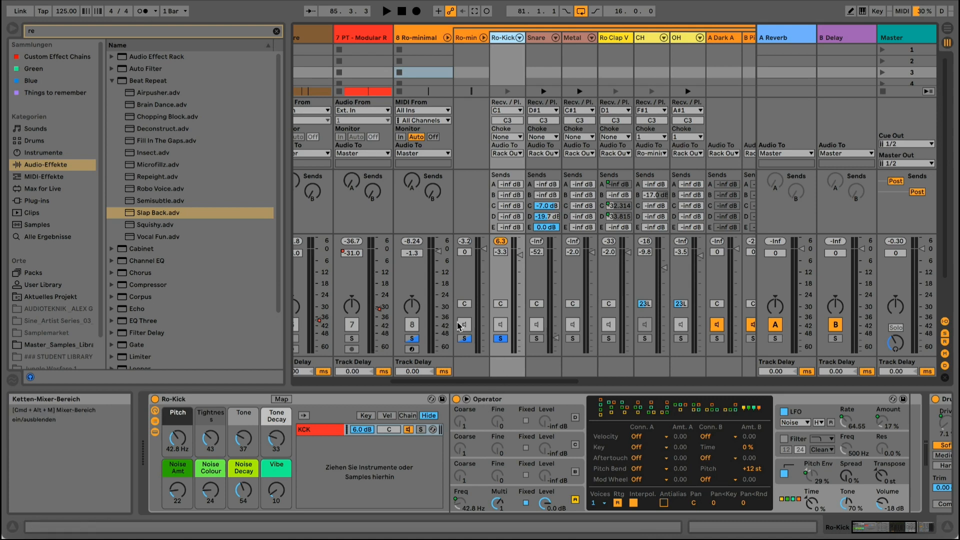
# Set the Ro-Kick macros to Pitch 42.2 Hz, Tightness 53, Tone 30, Tone Decay 28, Noise Amt 13, Noise Colour 34, Noise Decay 69, Vibe 13
pyautogui.press('space')
pyautogui.moveTo(243, 439); pyautogui.dragTo(277, 440)
pyautogui.moveTo(278, 478); pyautogui.dragTo(278, 474)
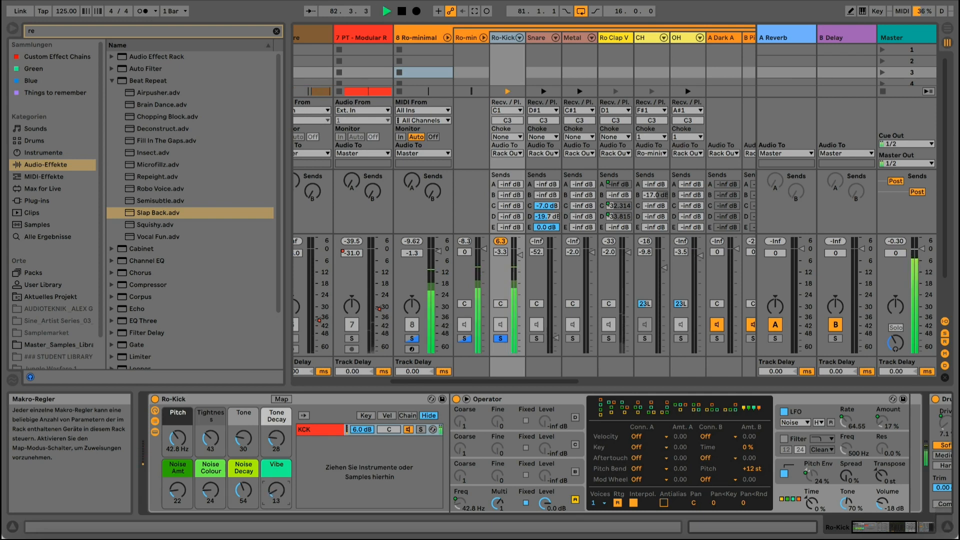
pyautogui.moveTo(244, 489); pyautogui.dragTo(177, 504)
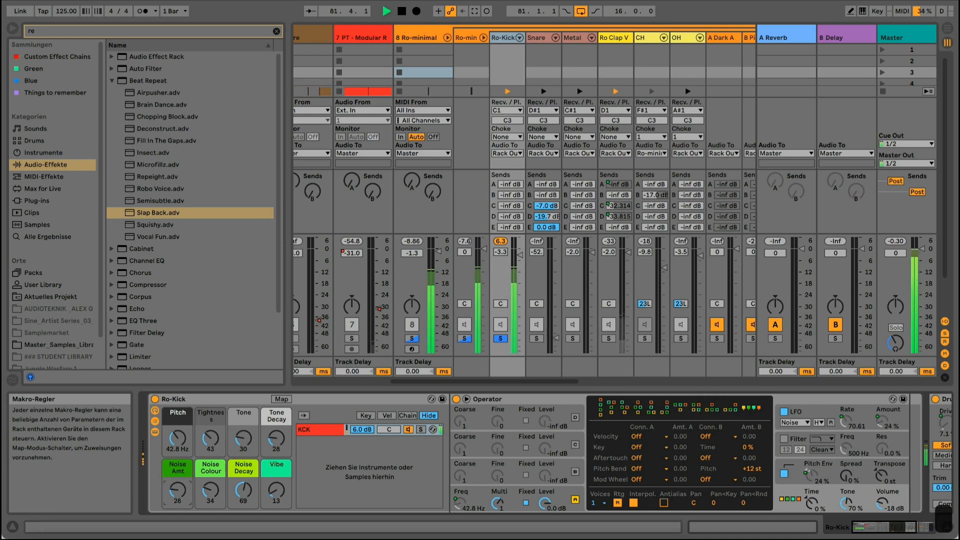
pyautogui.moveTo(178, 438); pyautogui.dragTo(216, 437)
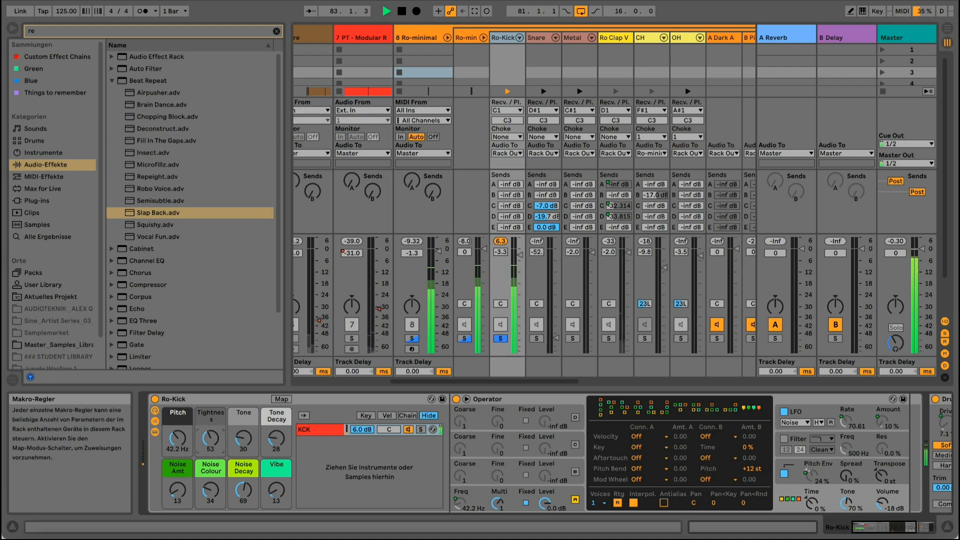
# Unsolo the Ro-Kick chain and return to Arrangement View at the Clap layer 2 through Hihat live rec tracks
pyautogui.click(500, 338)
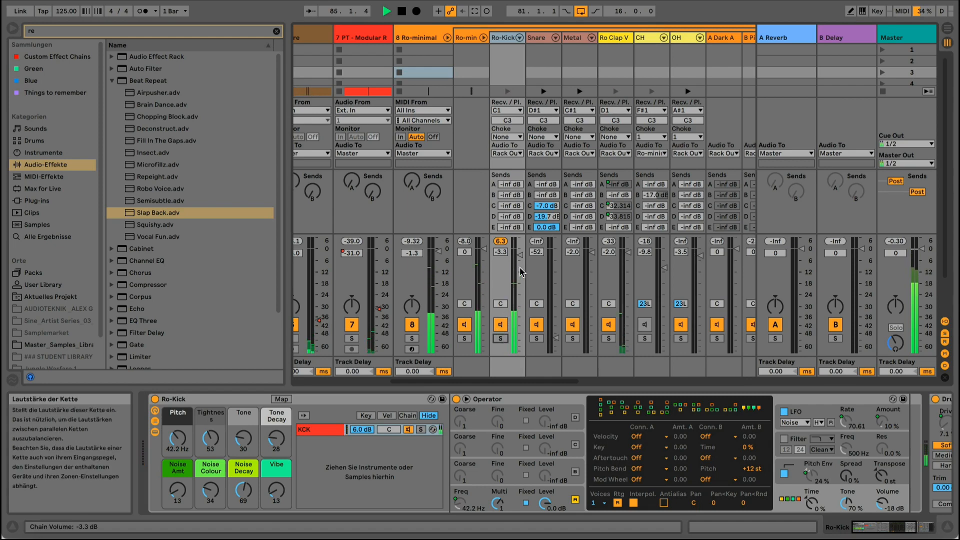
pyautogui.press('Tab')
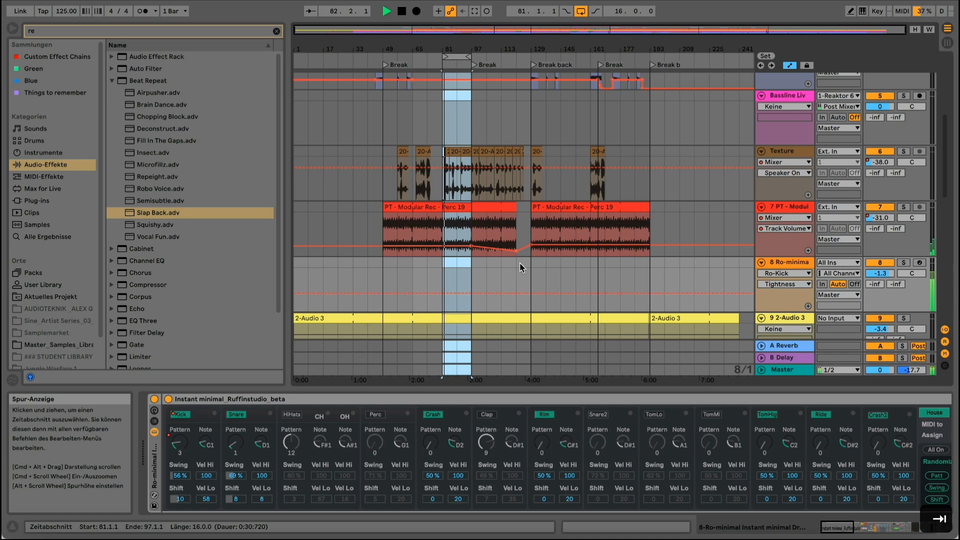
pyautogui.scroll(-5, 500, 296)
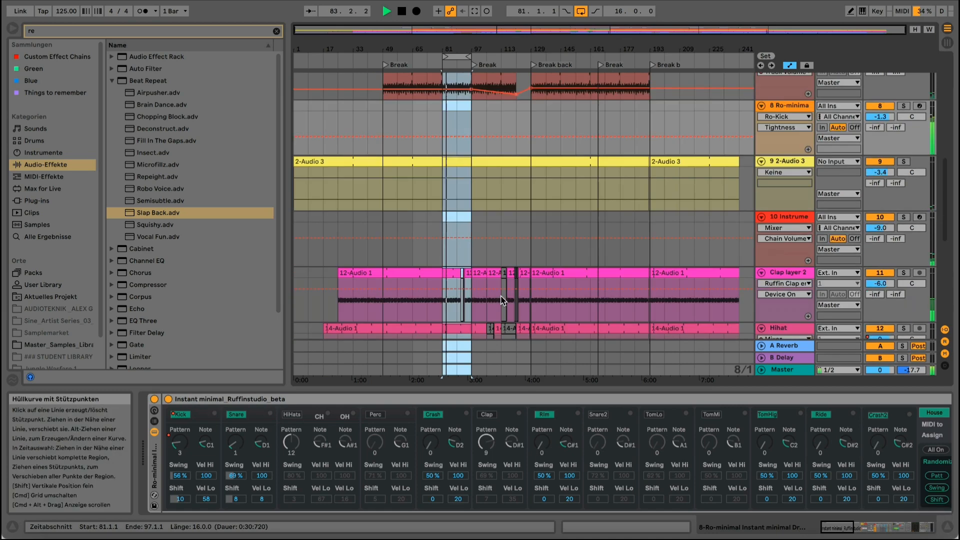
pyautogui.scroll(-3, 500, 296)
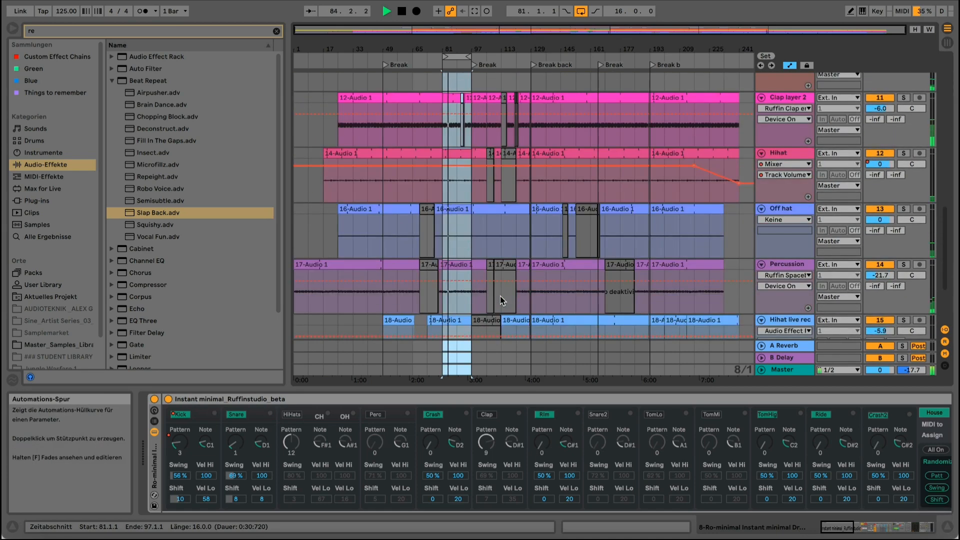
# Compare the loop with the Instant minimal Kick pattern off and on, and stop playback
pyautogui.press('m')
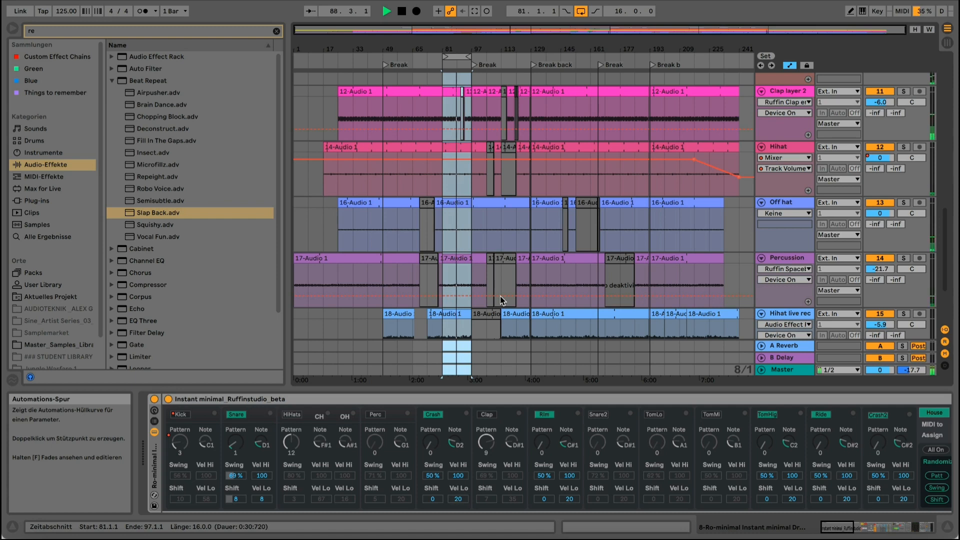
pyautogui.press('m')
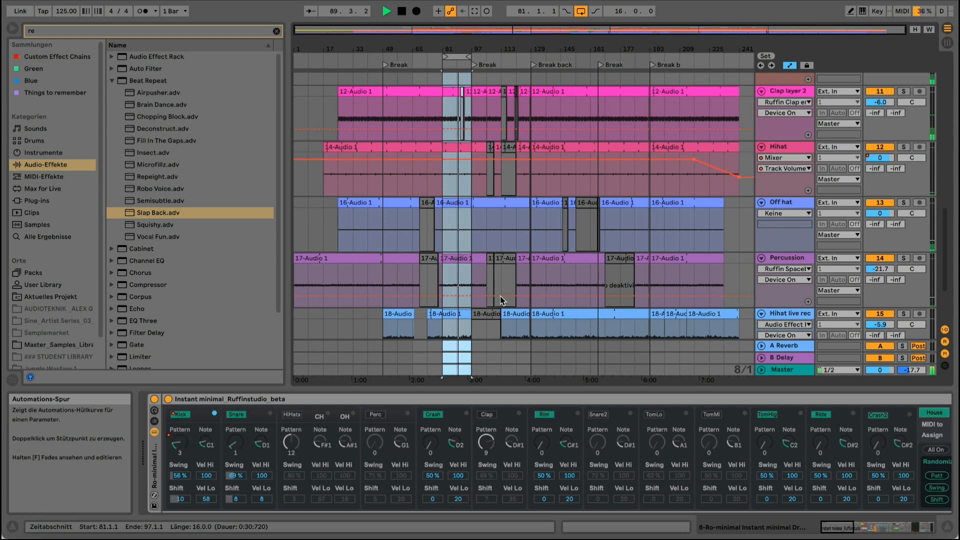
pyautogui.press('space')
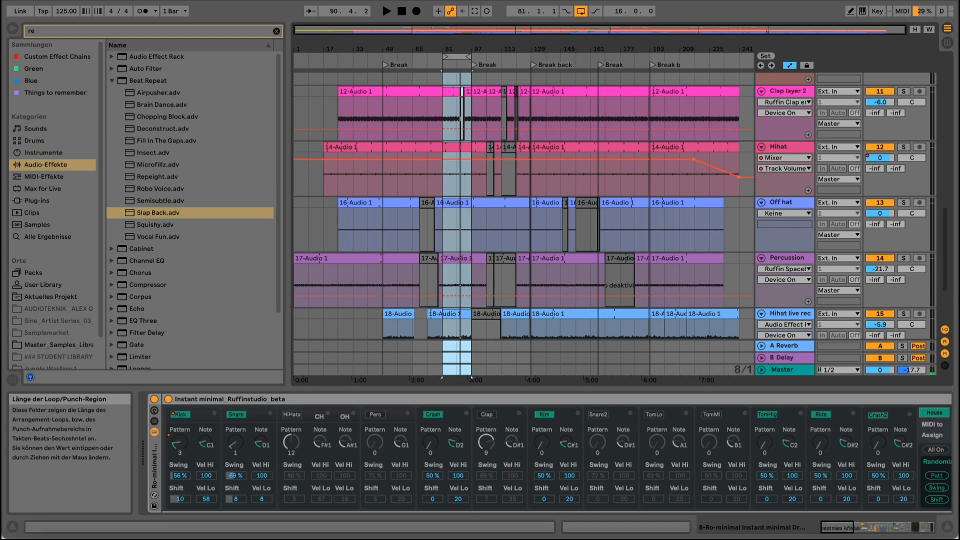
# Display the devices of the Clap layer 2 track
pyautogui.click(782, 91)
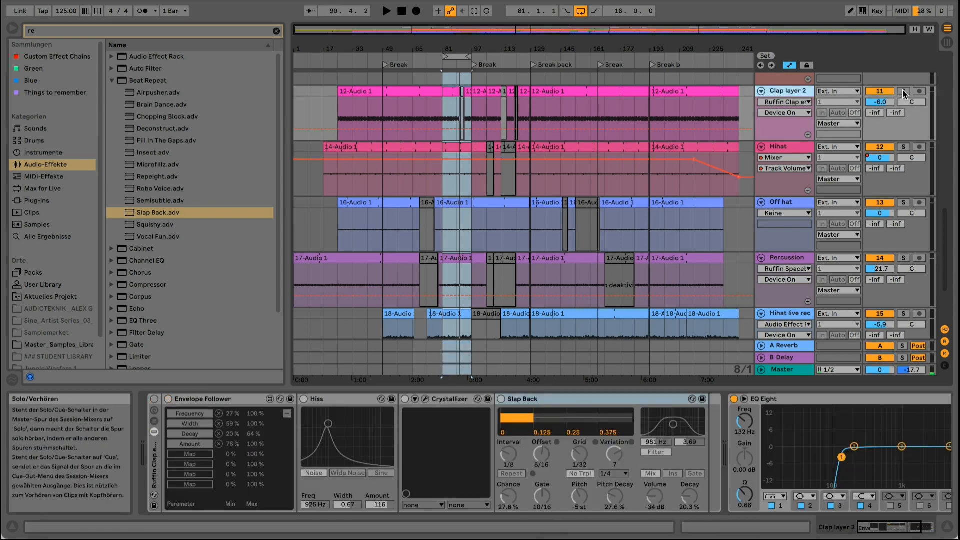